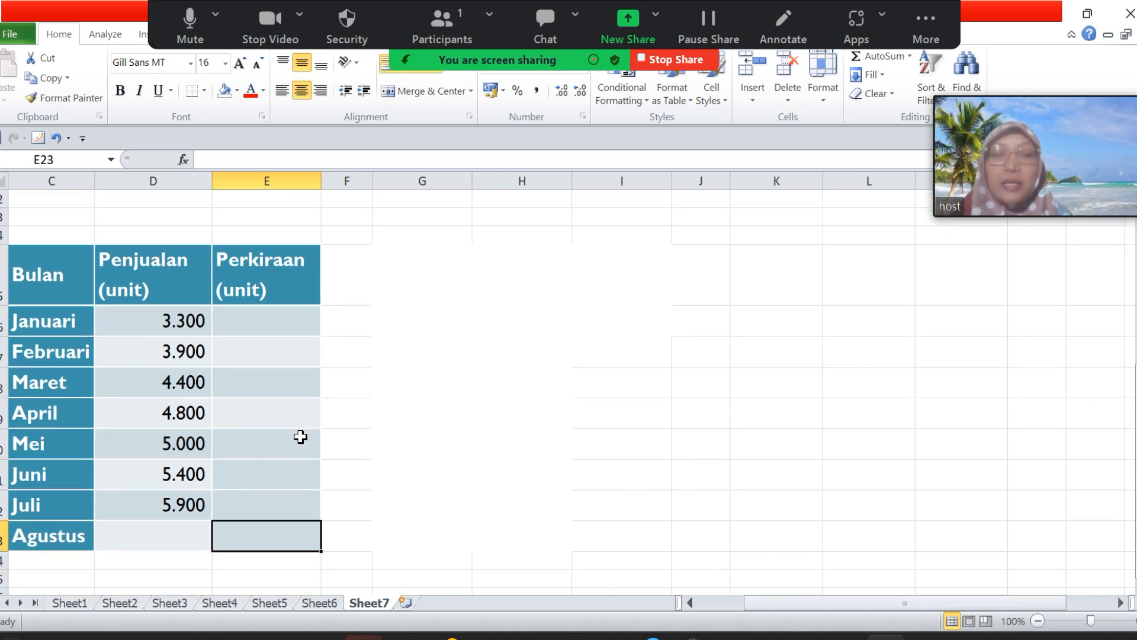
- Enter a "?" placeholder in the Agustus forecast cell E23
{"action": "key", "text": "ctrl+]"}
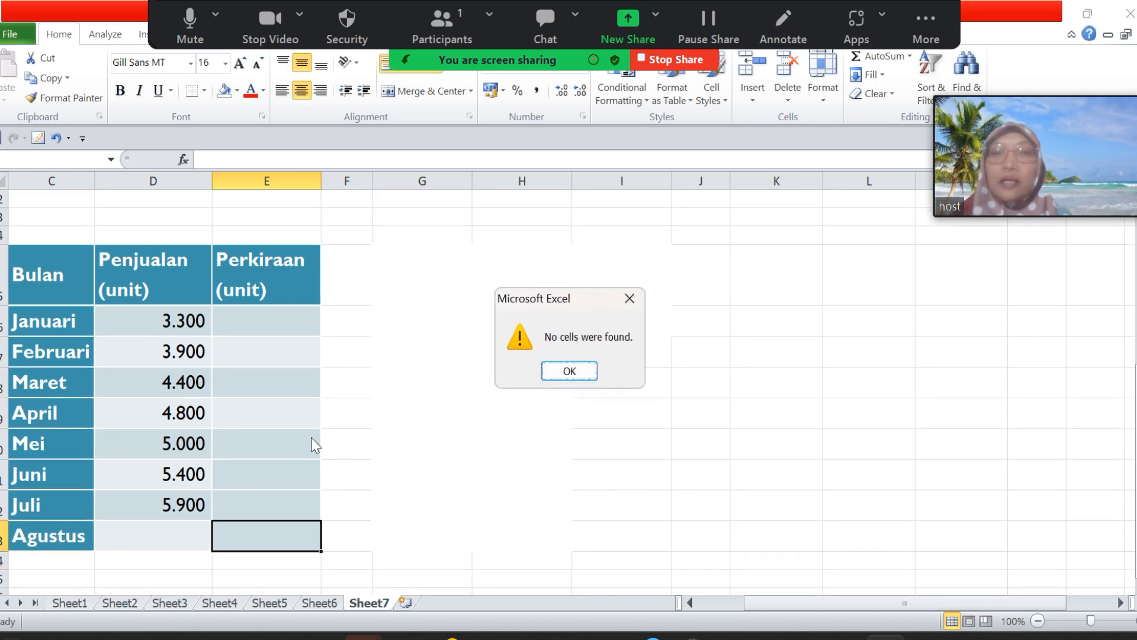
{"action": "key", "text": "Return"}
{"action": "type", "text": "?"}
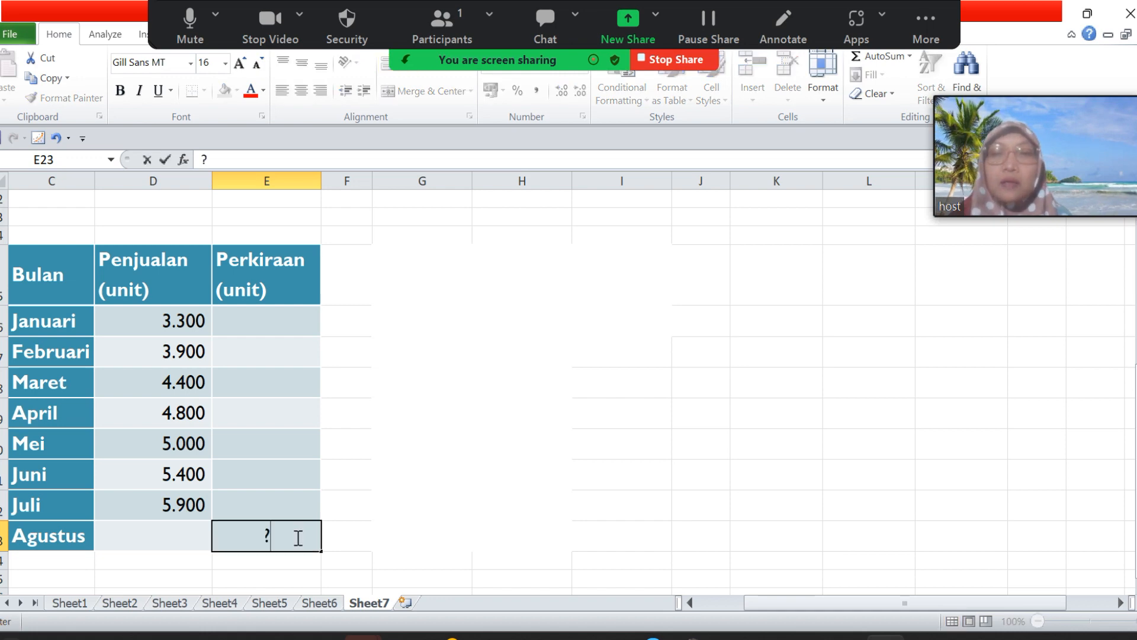
{"action": "left_click", "coordinate": [440, 502]}
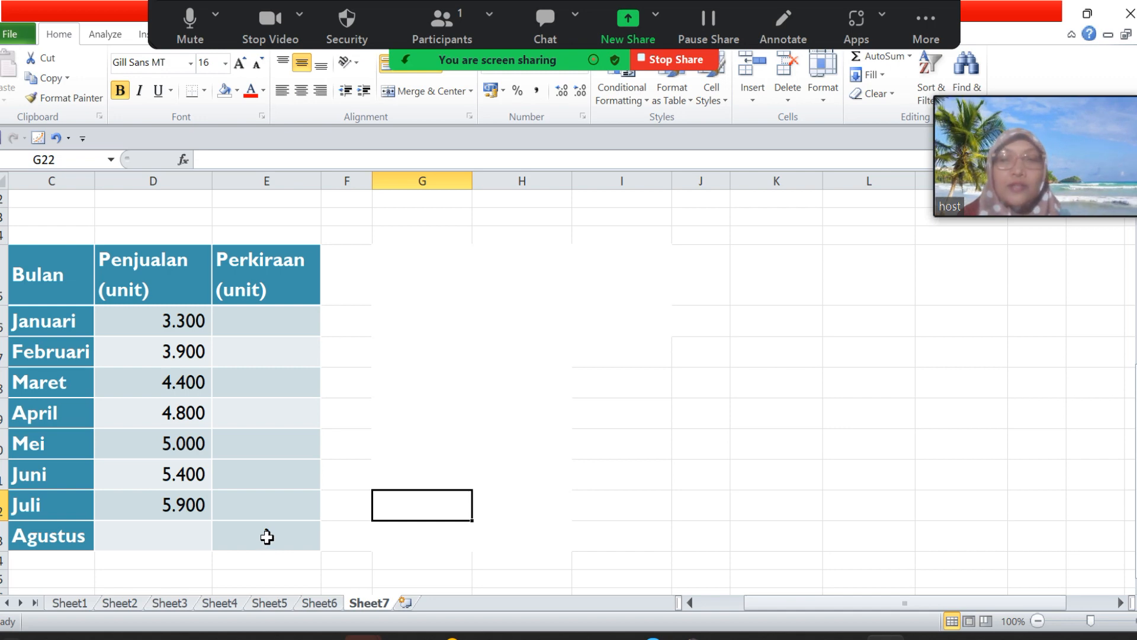
{"action": "left_click", "coordinate": [266, 537]}
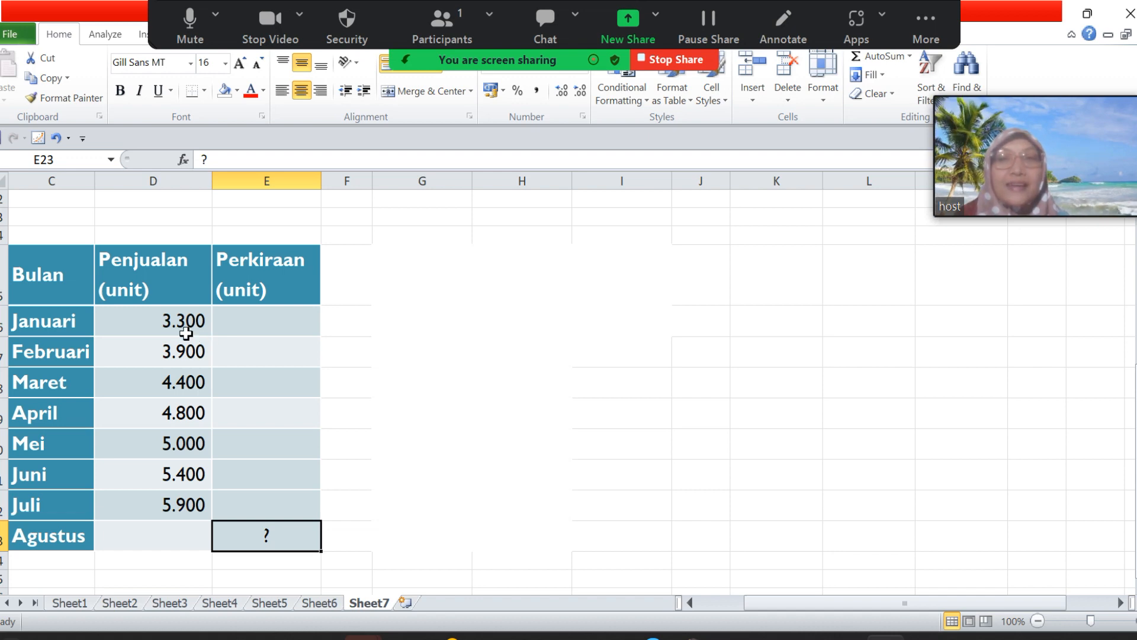
- Highlight the Januari to April sales figures in D16:D19 and select the Mei forecast cell E20
{"action": "left_click_drag", "start_coordinate": [177, 323], "coordinate": [173, 412]}
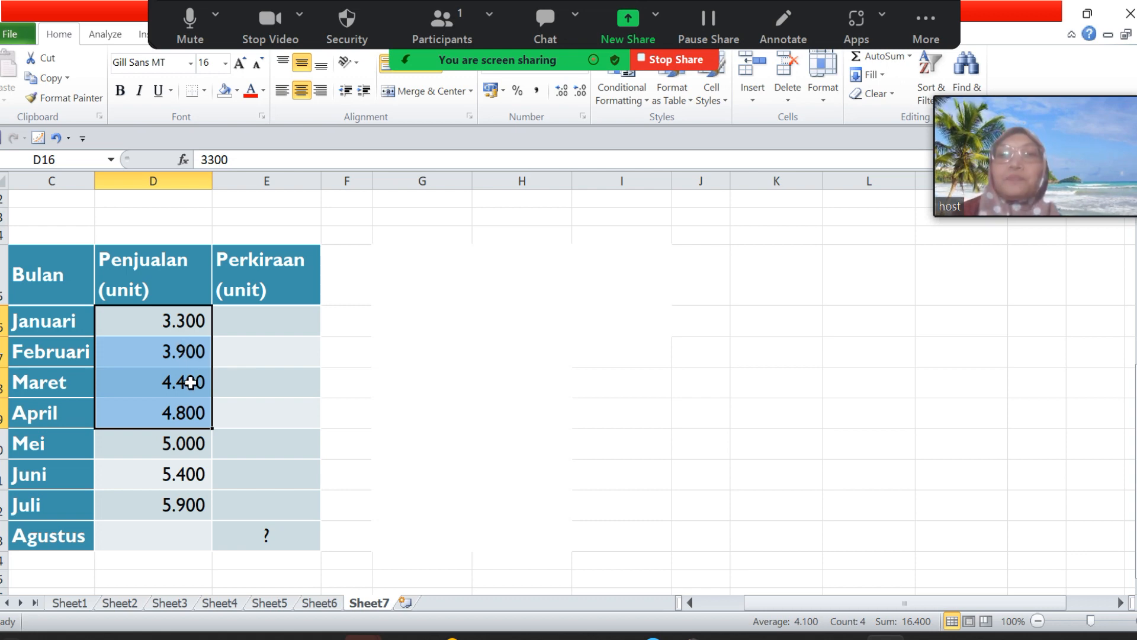
{"action": "left_click", "coordinate": [205, 420]}
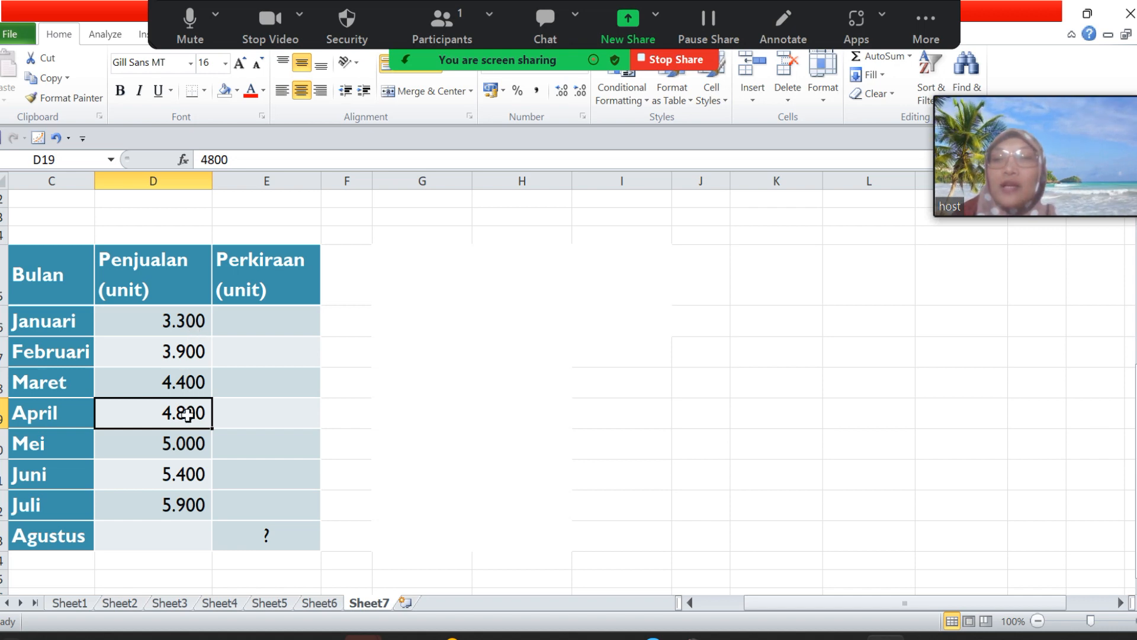
{"action": "left_click", "coordinate": [269, 443]}
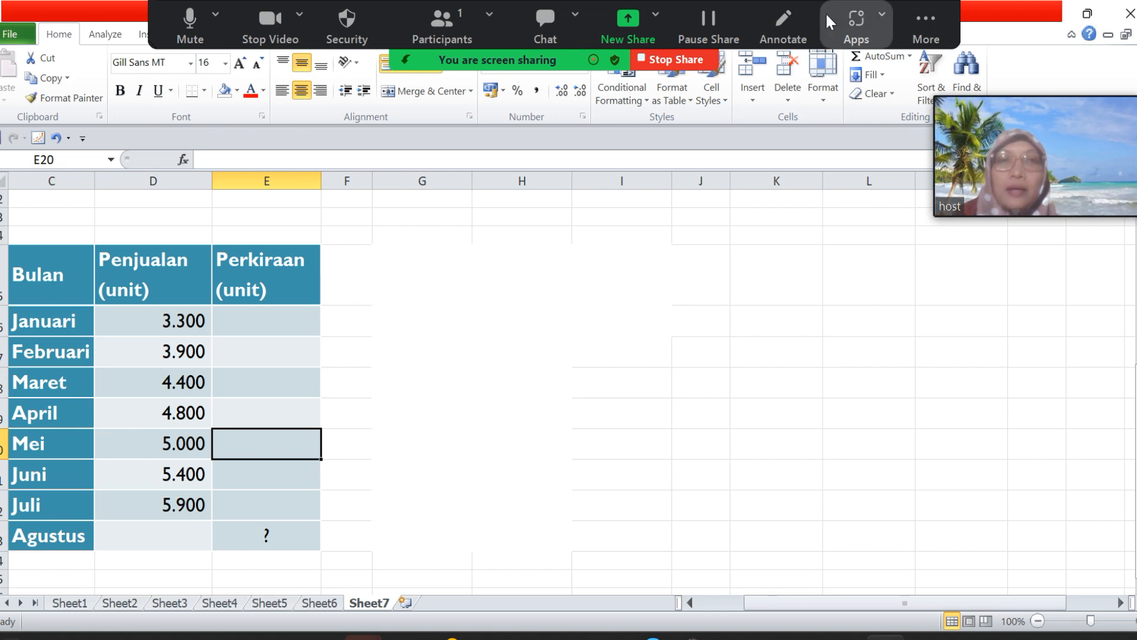
{"action": "left_click_drag", "start_coordinate": [830, 2], "coordinate": [698, 1]}
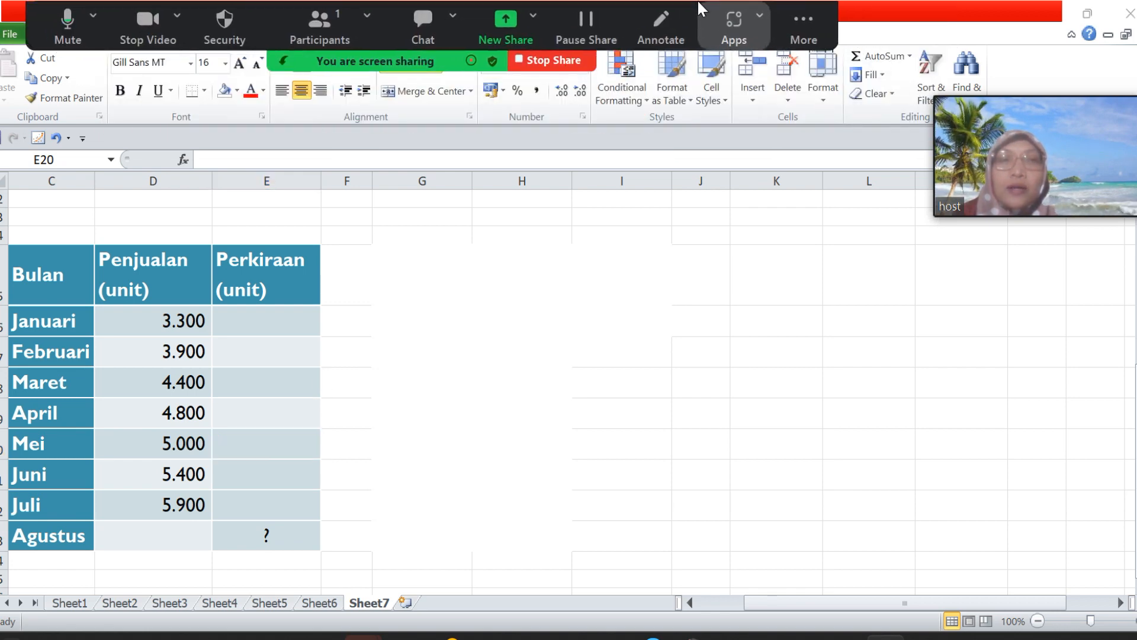
{"action": "left_click", "coordinate": [260, 448]}
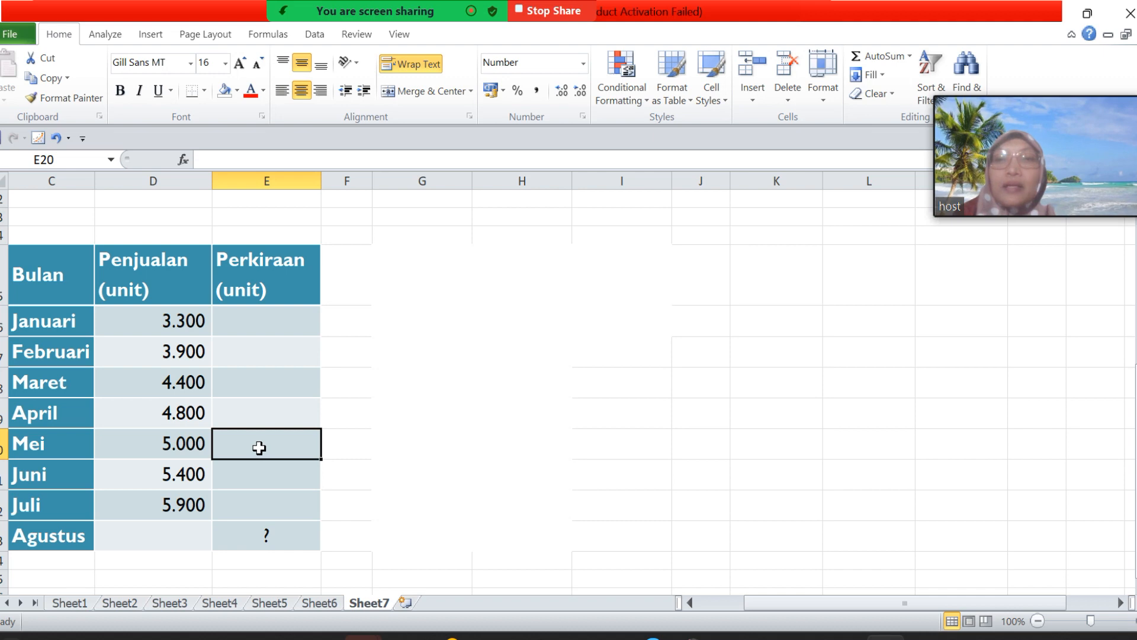
{"action": "left_click", "coordinate": [904, 60]}
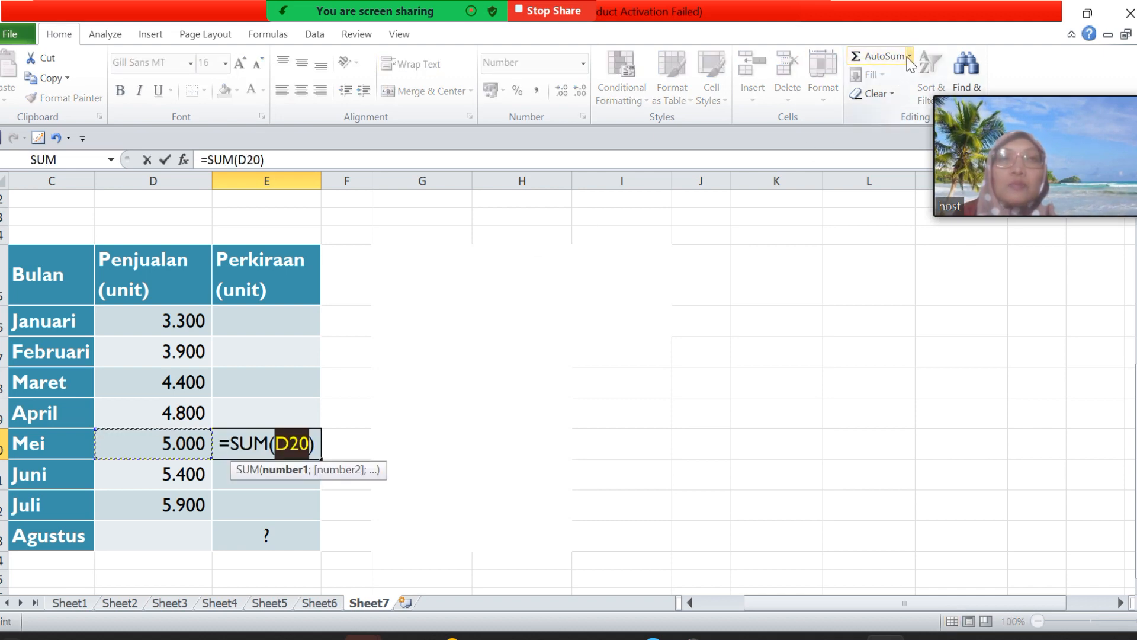
{"action": "left_click", "coordinate": [910, 59]}
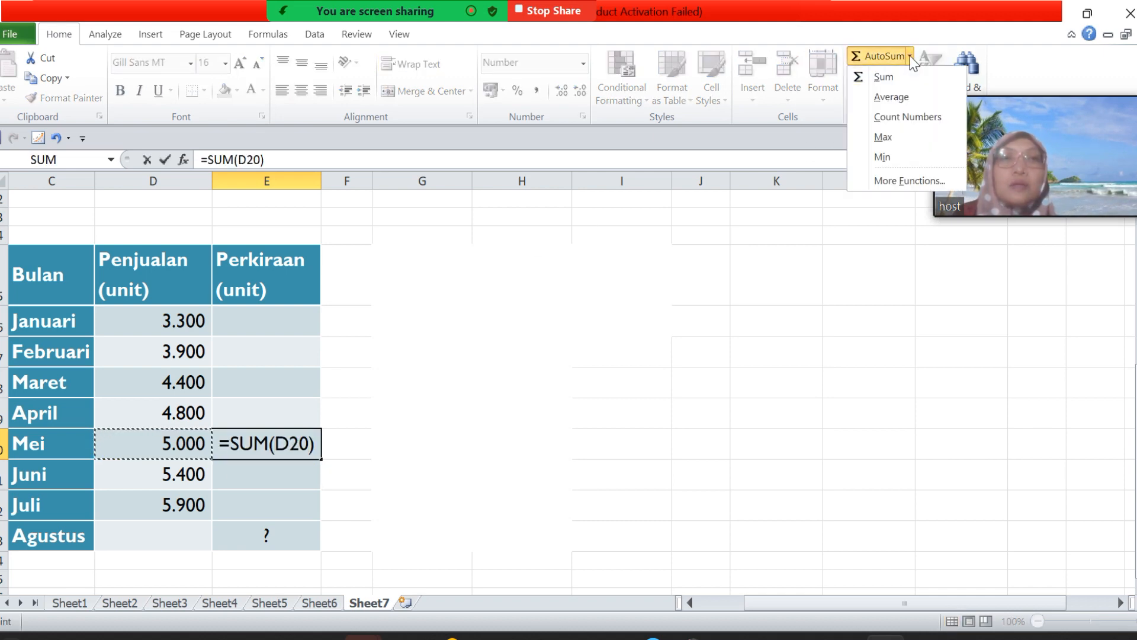
{"action": "left_click", "coordinate": [896, 92]}
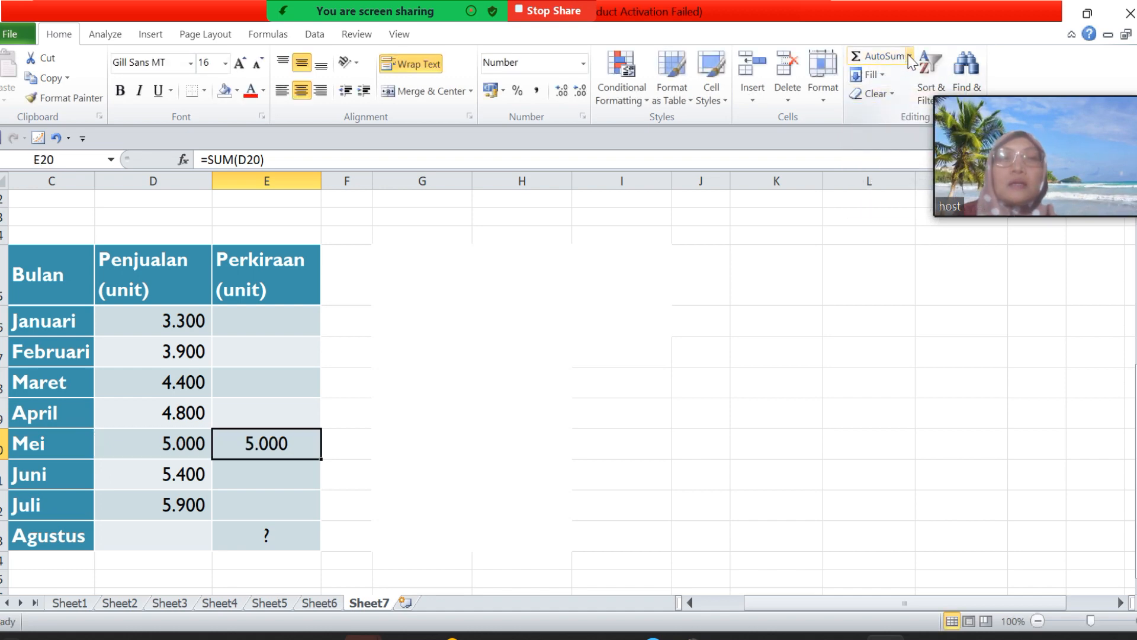
- Calculate the Mei forecast in E20 as the average of D16:D19 and fill the formula down to Agustus in E23
{"action": "left_click", "coordinate": [911, 59]}
{"action": "left_click", "coordinate": [893, 96]}
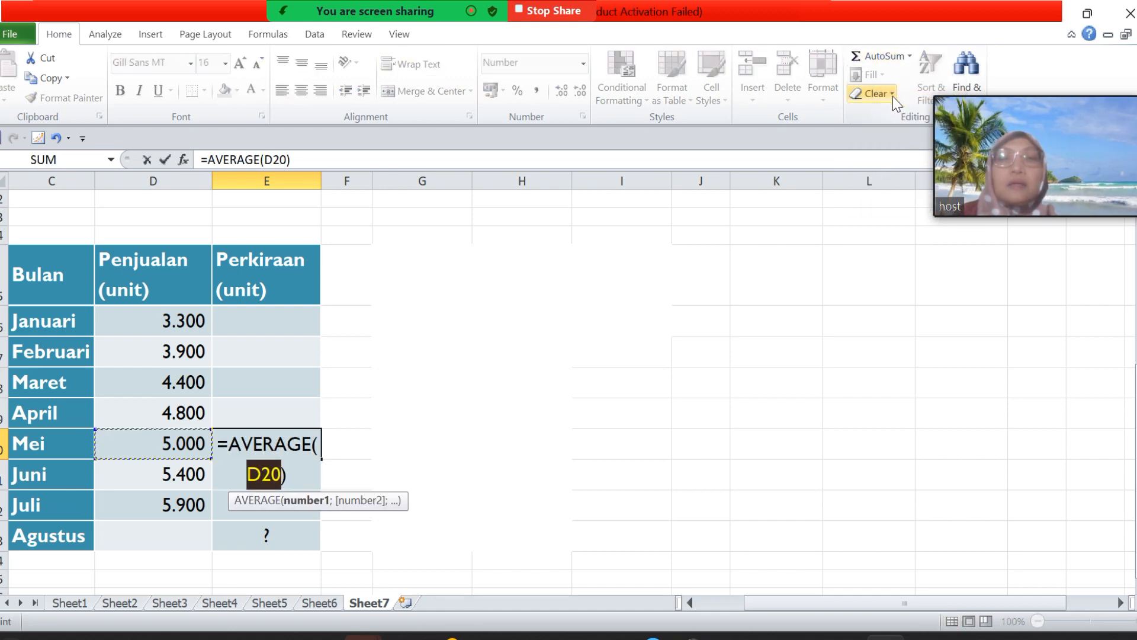
{"action": "left_click", "coordinate": [183, 315]}
{"action": "left_click_drag", "start_coordinate": [185, 317], "coordinate": [183, 407]}
{"action": "key", "text": "Return"}
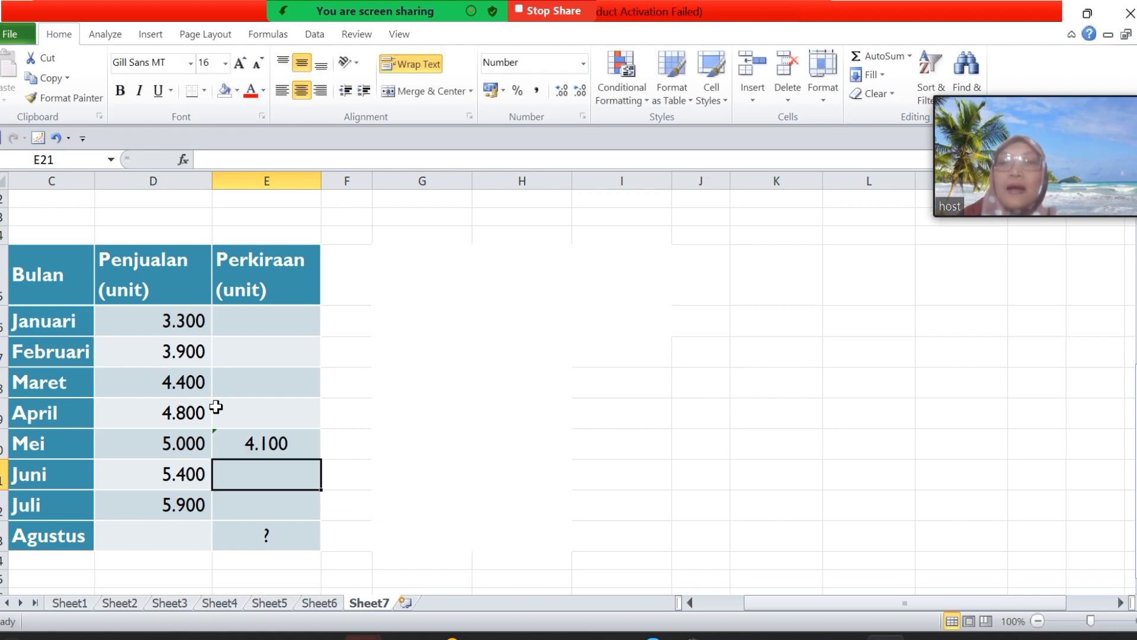
{"action": "left_click", "coordinate": [274, 443]}
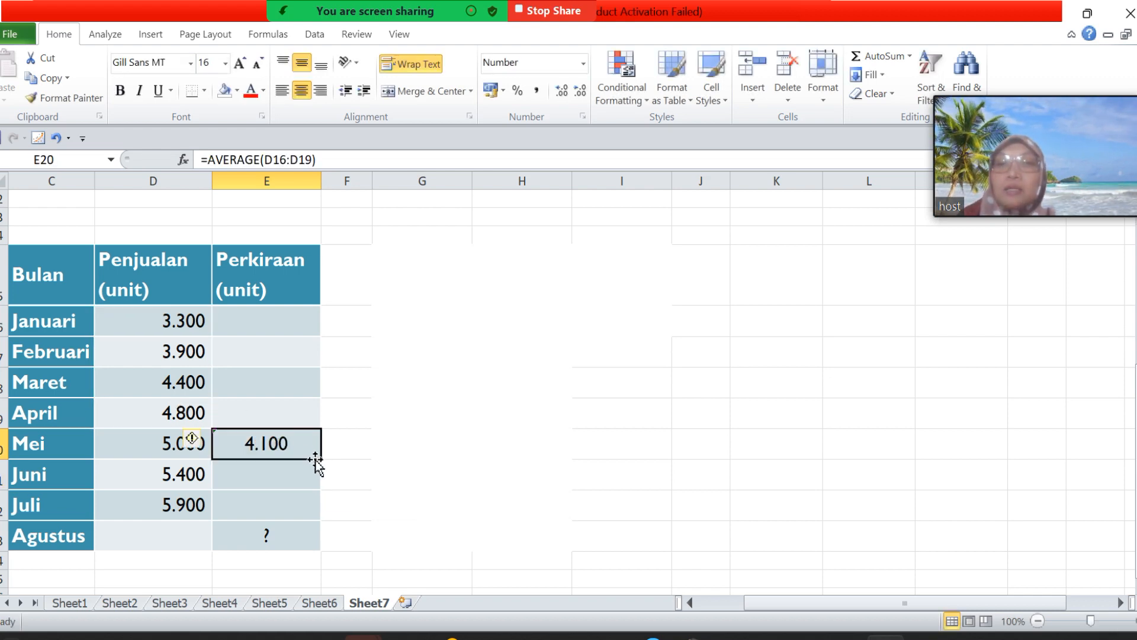
{"action": "left_click_drag", "start_coordinate": [320, 461], "coordinate": [313, 536]}
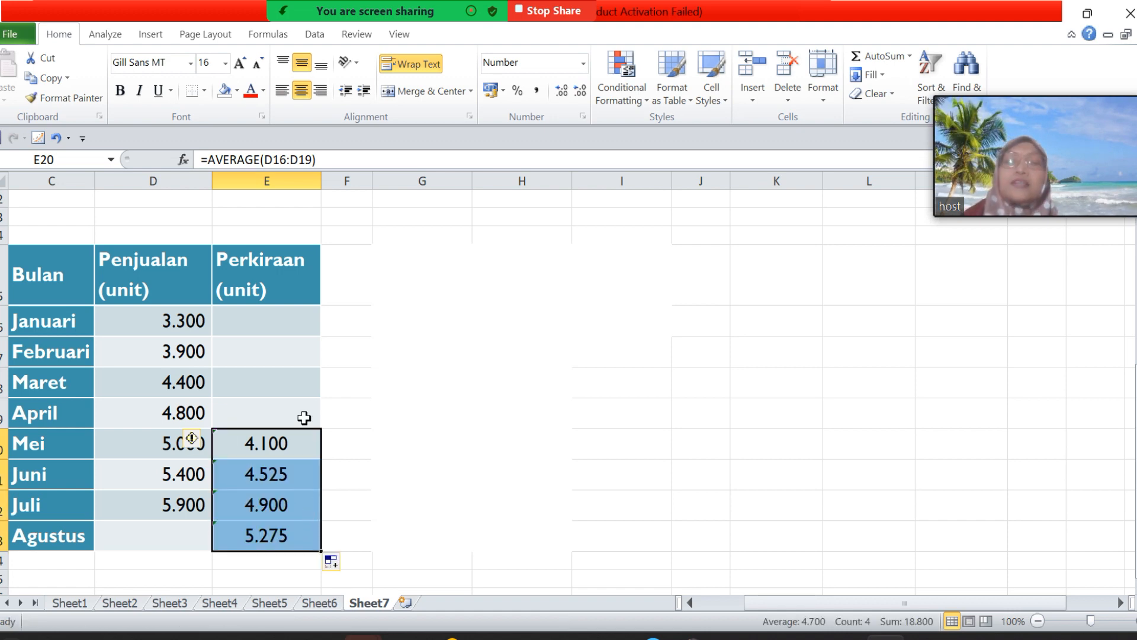
- Examine the AVERAGE formulas in E20 to E23 to check which four sales months each forecast covers
{"action": "left_click", "coordinate": [301, 450]}
{"action": "double_click", "coordinate": [301, 449]}
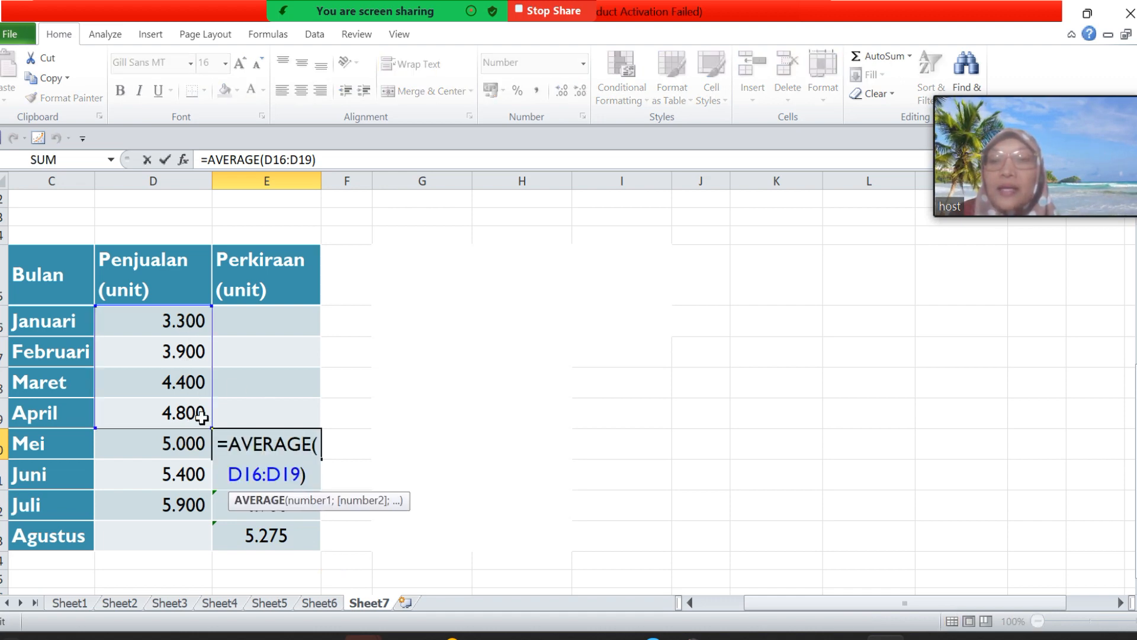
{"action": "key", "text": "Escape"}
{"action": "left_click", "coordinate": [300, 468]}
{"action": "double_click", "coordinate": [300, 467]}
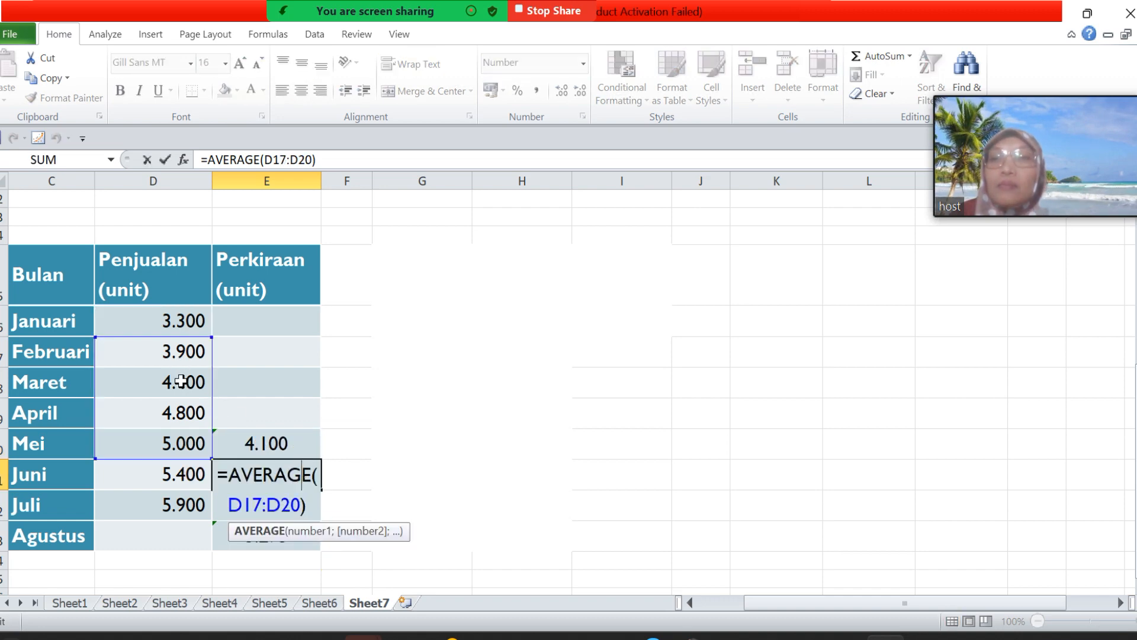
{"action": "key", "text": "Escape"}
{"action": "left_click", "coordinate": [295, 503]}
{"action": "double_click", "coordinate": [294, 506]}
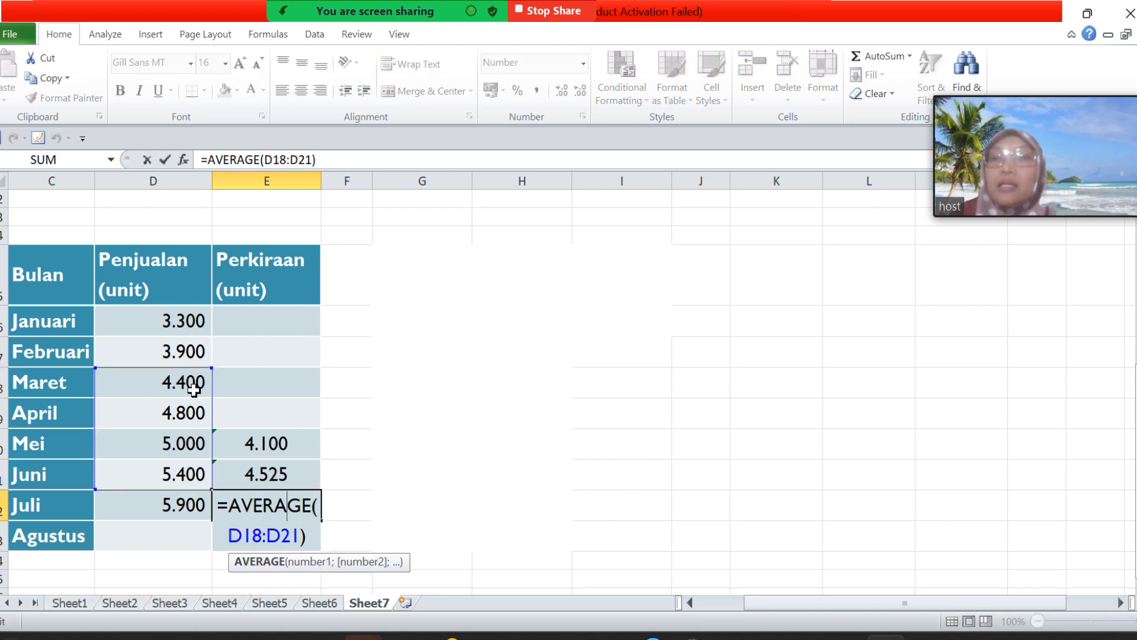
{"action": "key", "text": "Escape"}
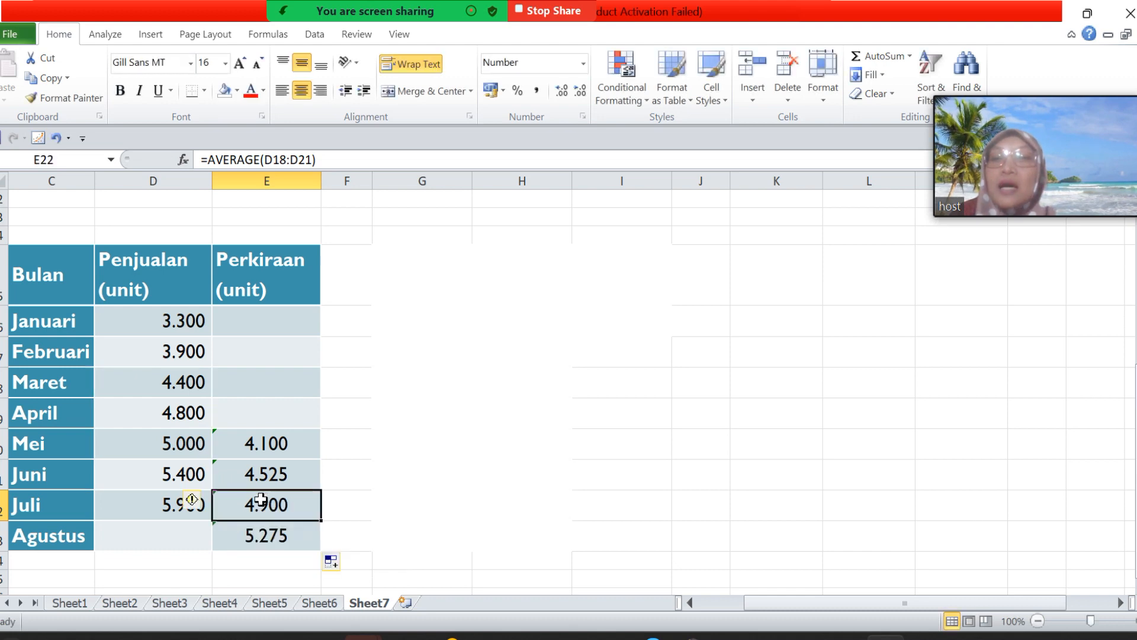
{"action": "left_click", "coordinate": [284, 534]}
{"action": "double_click", "coordinate": [285, 536]}
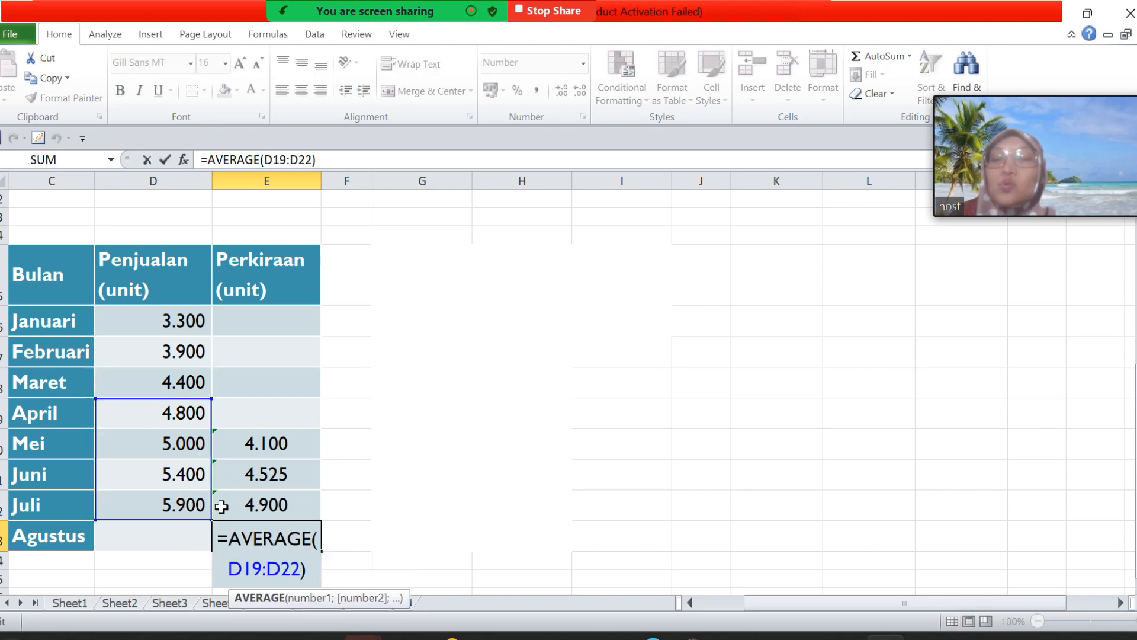
{"action": "key", "text": "Escape"}
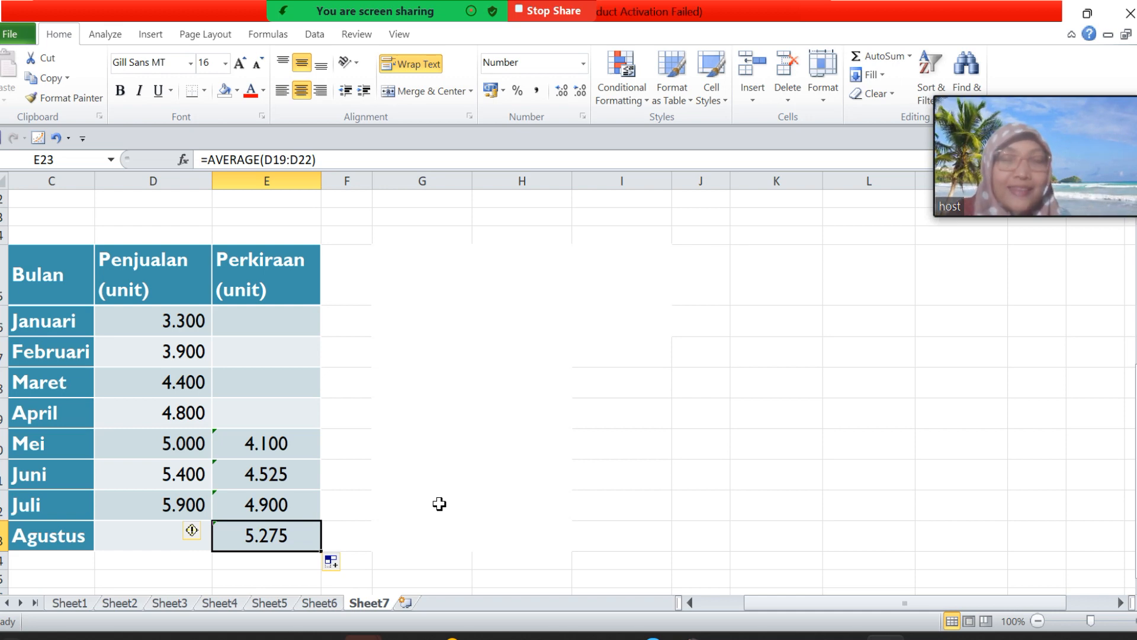
{"action": "double_click", "coordinate": [302, 538]}
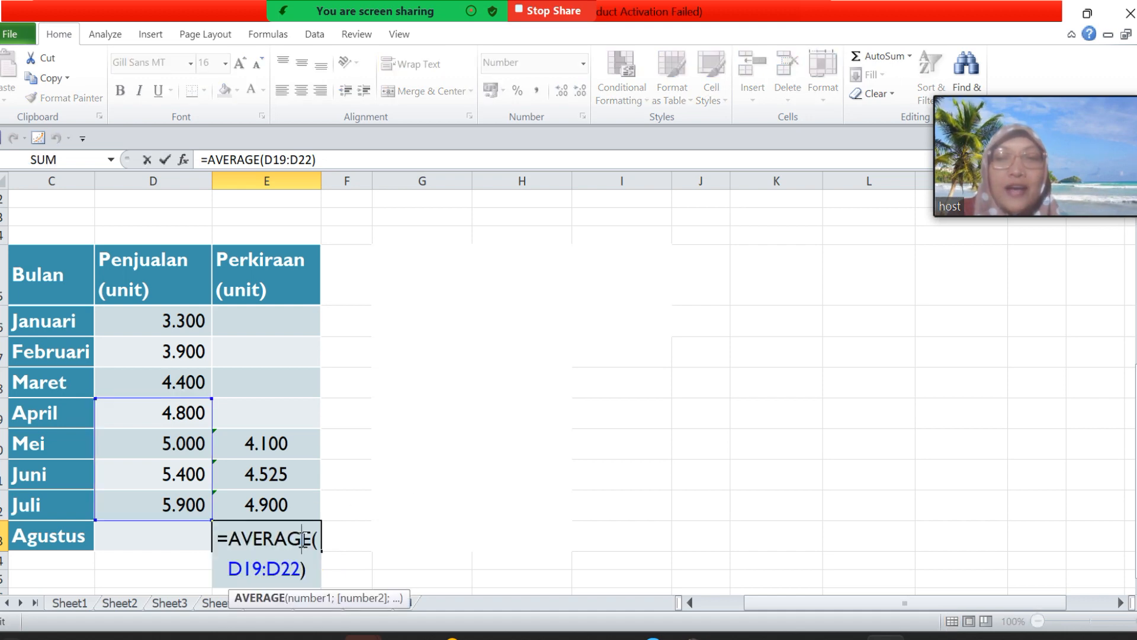
{"action": "key", "text": "ctrl+Return"}
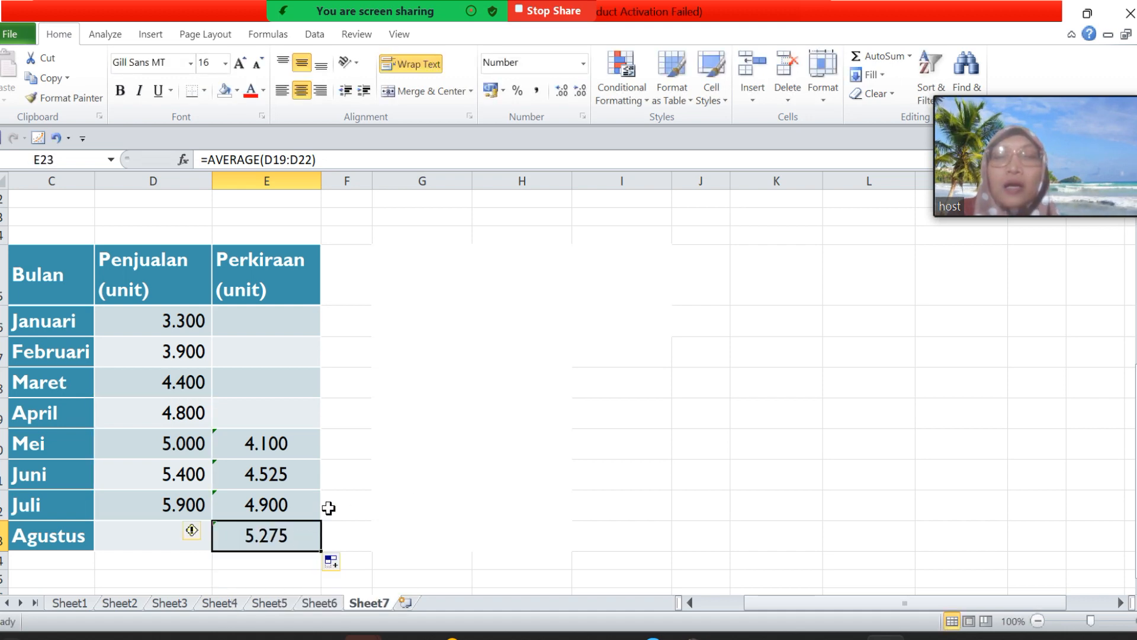
- Copy the whole sales and forecast table C15:E23 and paste it starting at G15
{"action": "left_click", "coordinate": [399, 276]}
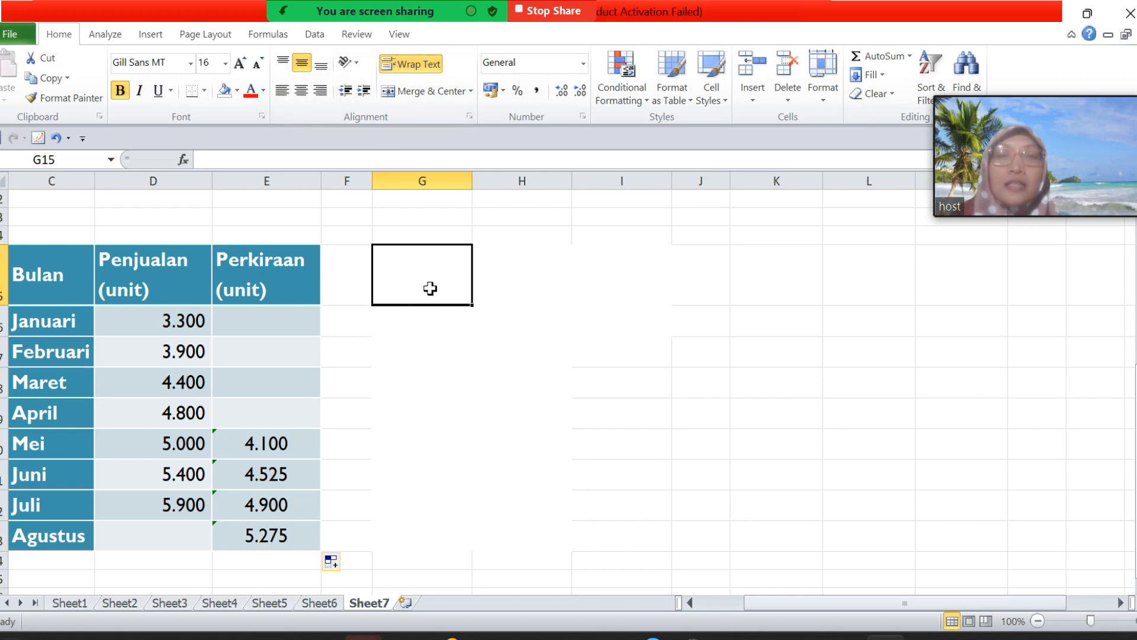
{"action": "left_click_drag", "start_coordinate": [71, 264], "coordinate": [268, 548]}
{"action": "key", "text": "ctrl+c"}
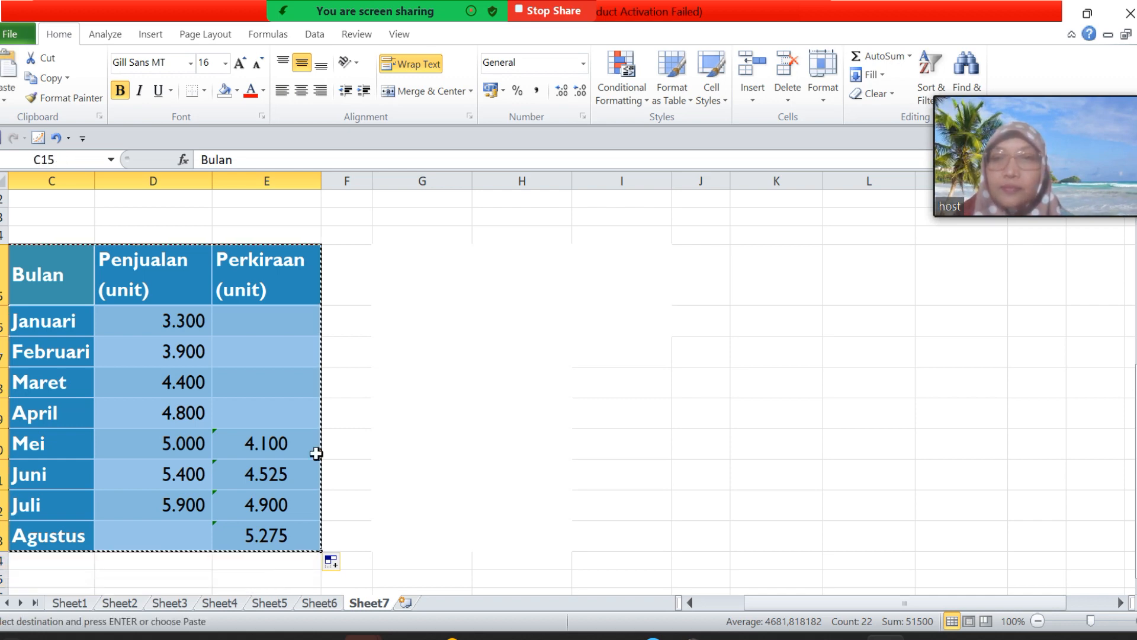
{"action": "left_click", "coordinate": [406, 258]}
{"action": "key", "text": "ctrl+v"}
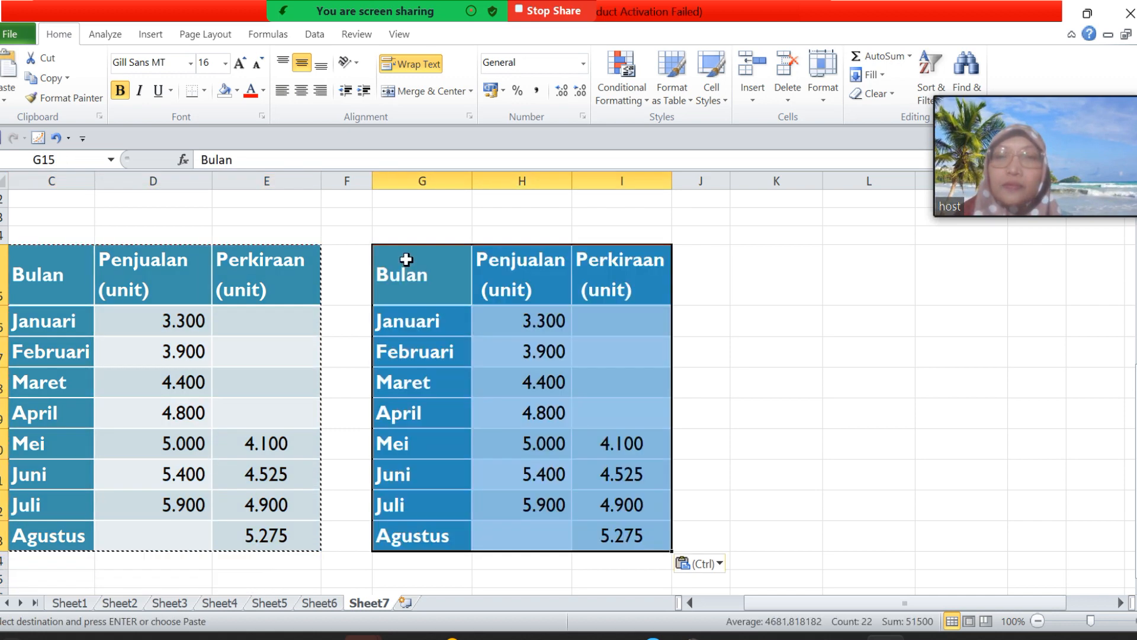
- Clear the forecast values from the copied table in I19:I23
{"action": "left_click_drag", "start_coordinate": [590, 408], "coordinate": [627, 529]}
{"action": "key", "text": "Delete"}
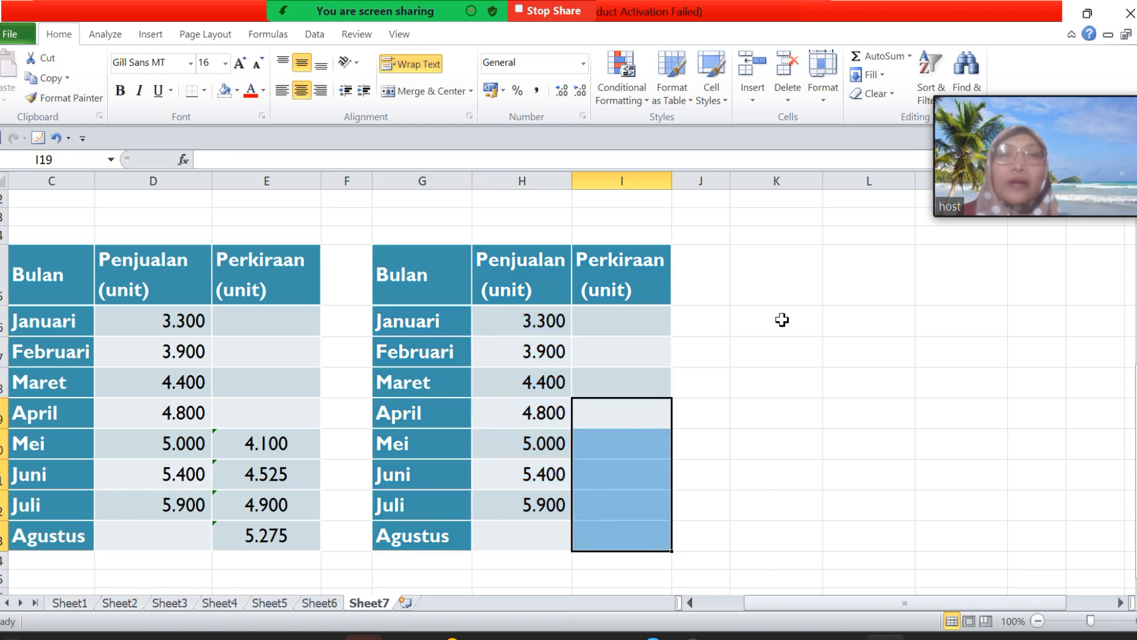
{"action": "left_click", "coordinate": [798, 309]}
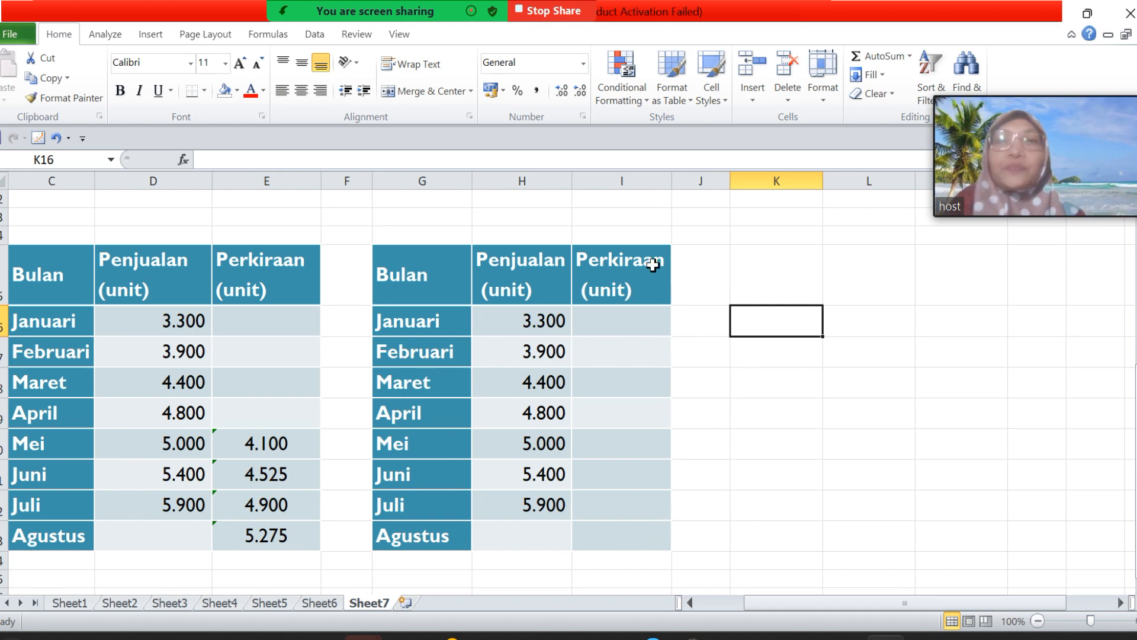
- Start the Moving Average tool from Data Analysis
{"action": "left_click", "coordinate": [321, 37]}
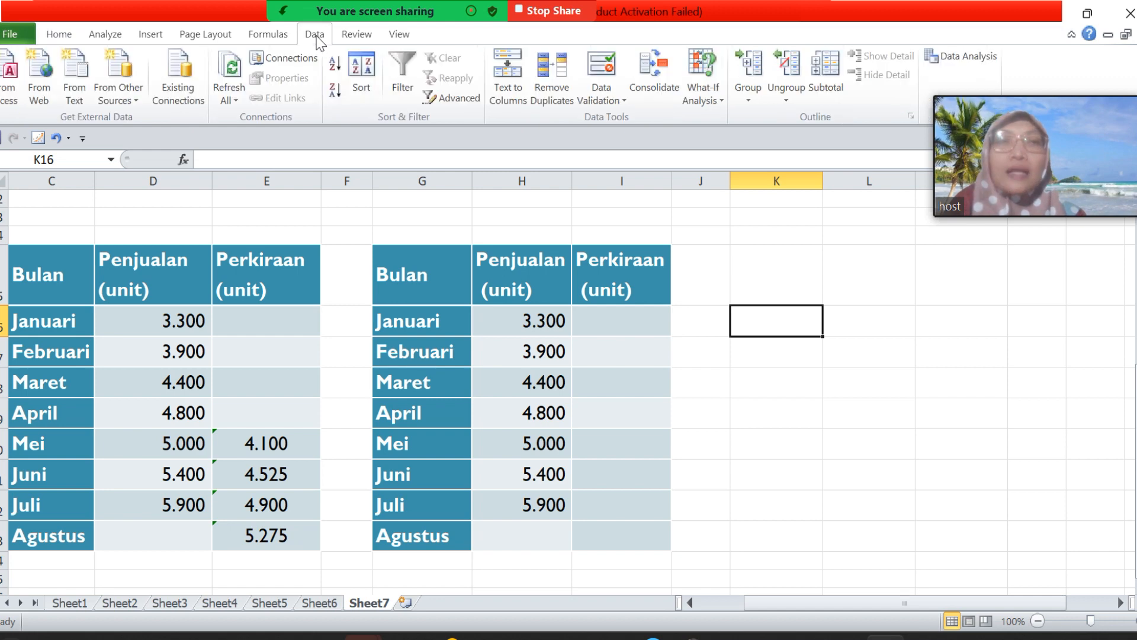
{"action": "left_click", "coordinate": [957, 56]}
{"action": "mouse_move", "coordinate": [1003, 368]}
{"action": "left_mouse_down"}
{"action": "mouse_move", "coordinate": [1008, 407]}
{"action": "mouse_move", "coordinate": [1007, 374]}
{"action": "left_mouse_up"}
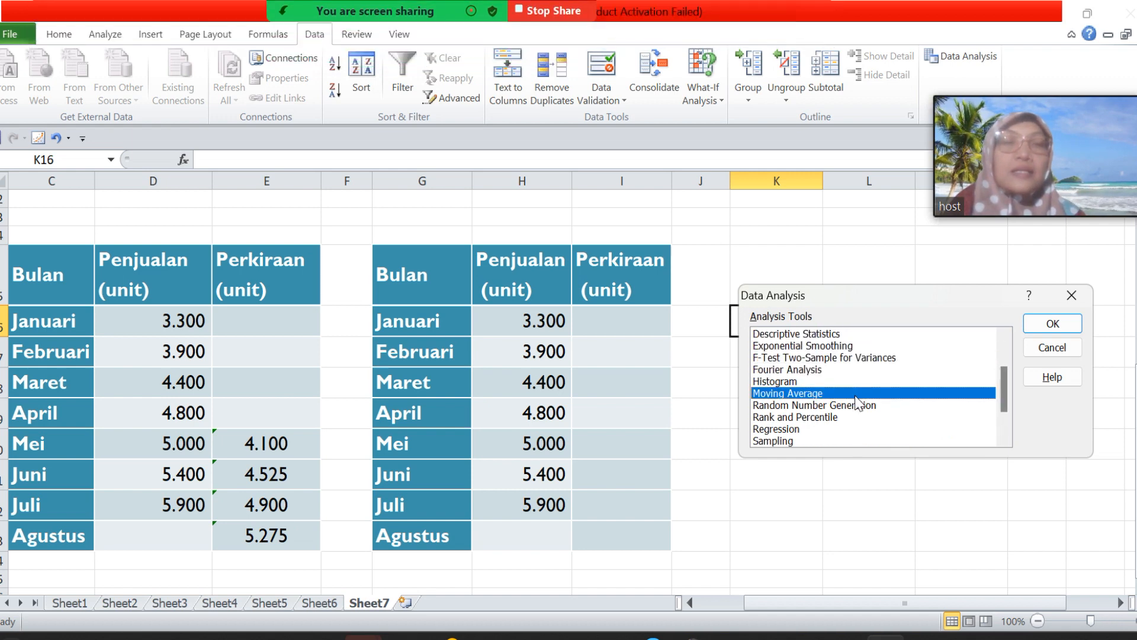
{"action": "left_click", "coordinate": [1050, 326]}
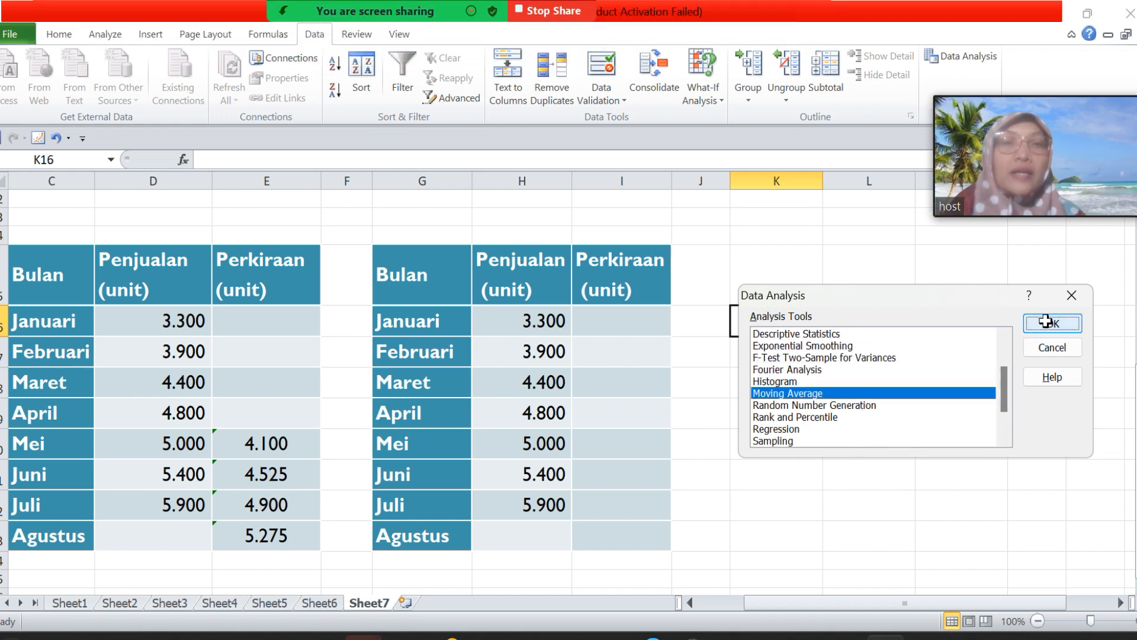
- Clear the input range, interval and output range in the Moving Average settings, and turn off Chart Output
{"action": "key", "text": "BackSpace"}
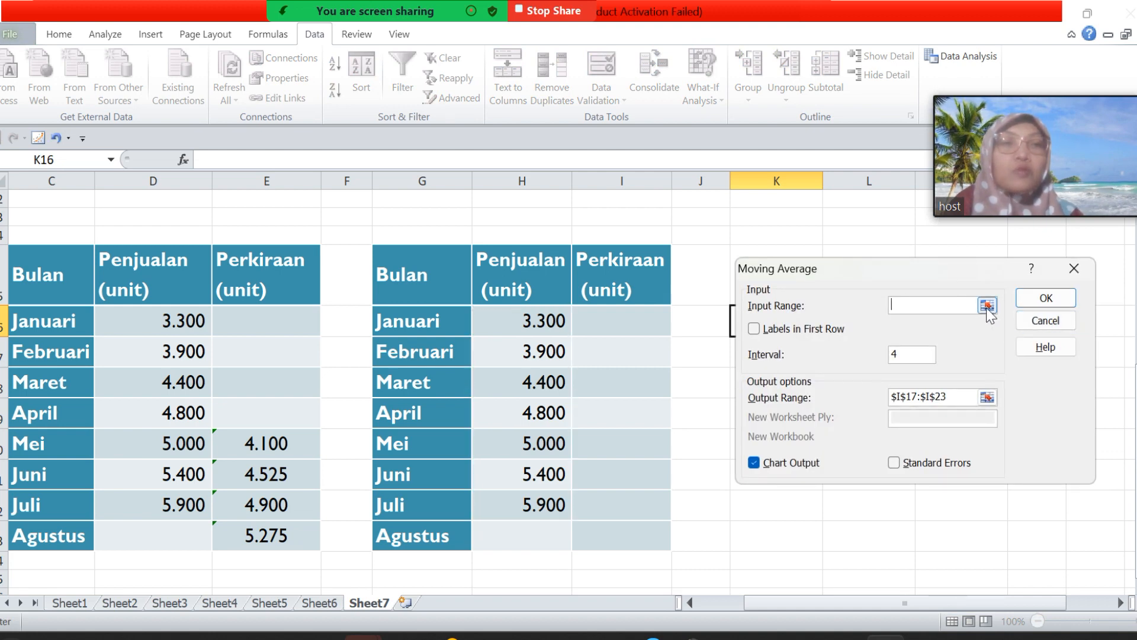
{"action": "left_click", "coordinate": [903, 355]}
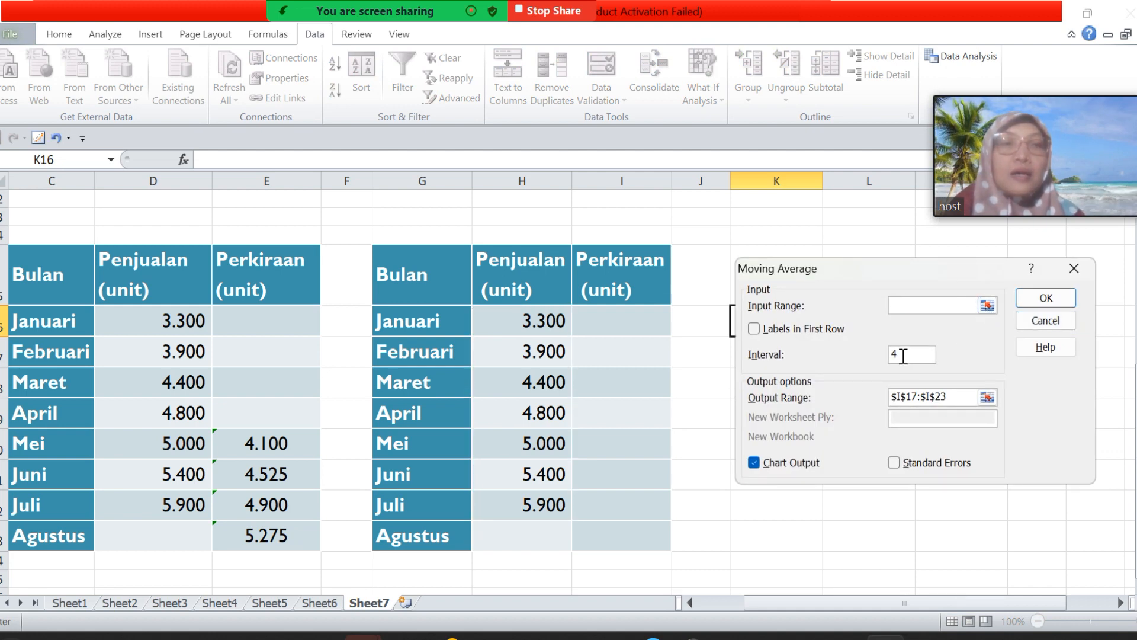
{"action": "key", "text": "BackSpace"}
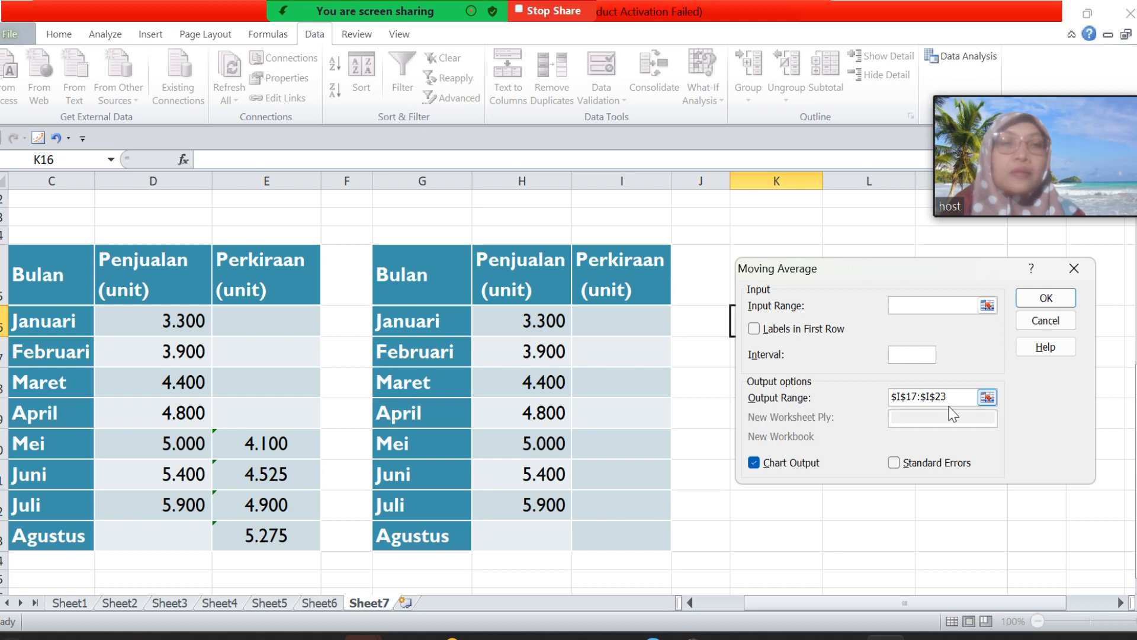
{"action": "left_click", "coordinate": [957, 398]}
{"action": "left_click_drag", "start_coordinate": [957, 398], "coordinate": [869, 389]}
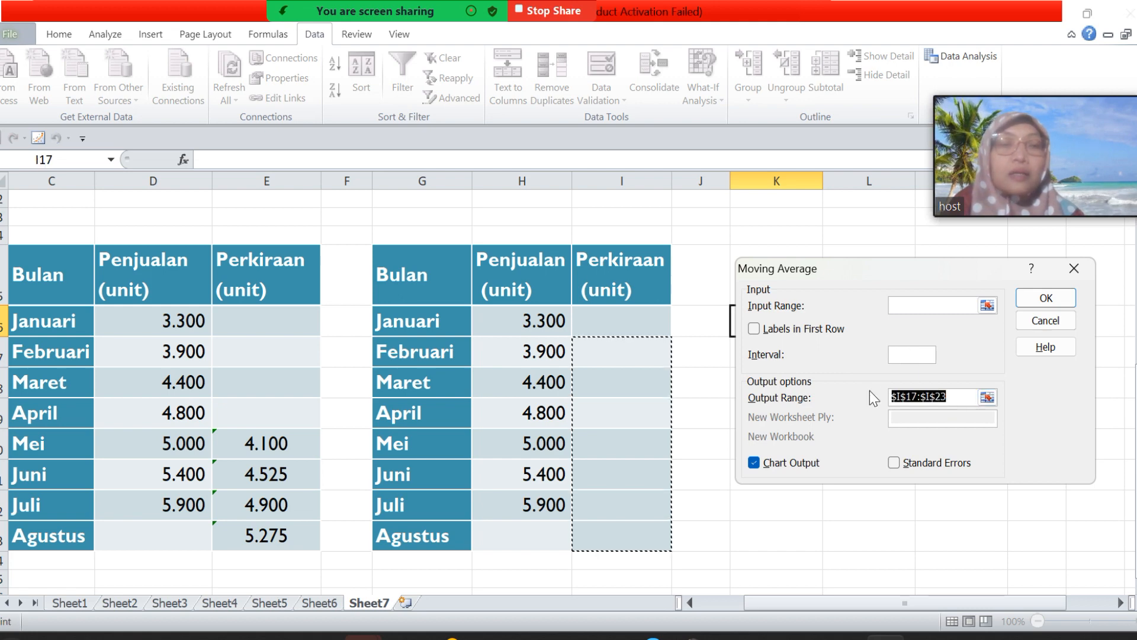
{"action": "key", "text": "BackSpace"}
{"action": "left_click", "coordinate": [754, 462]}
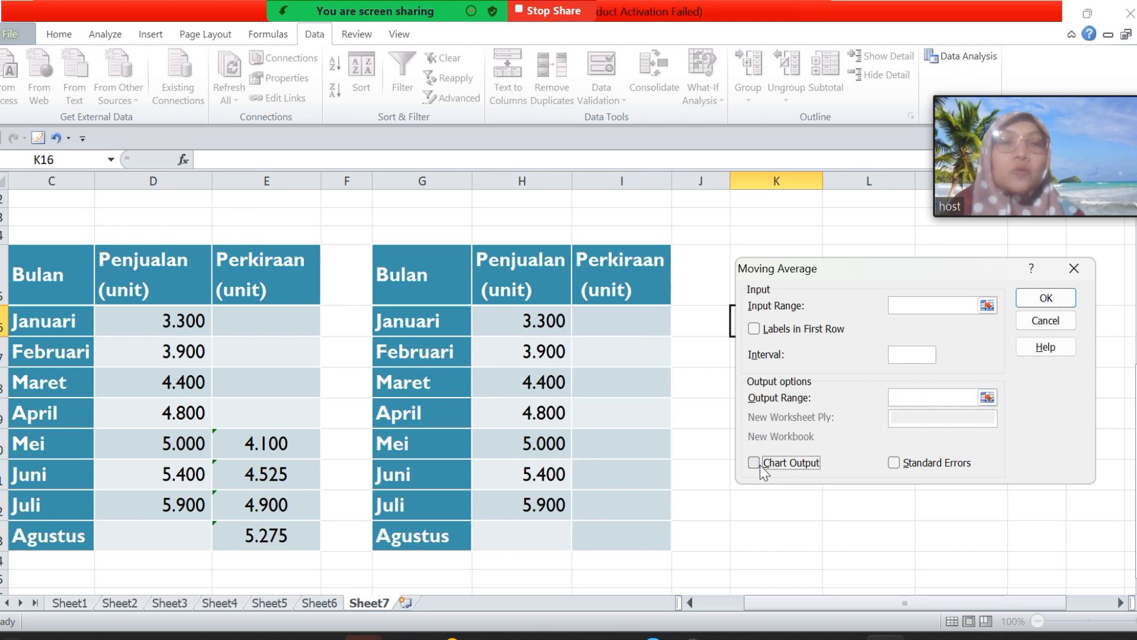
- Set the moving average input range to the copied sales figures $H$16:$H$22 and the interval to 4
{"action": "left_click", "coordinate": [926, 307]}
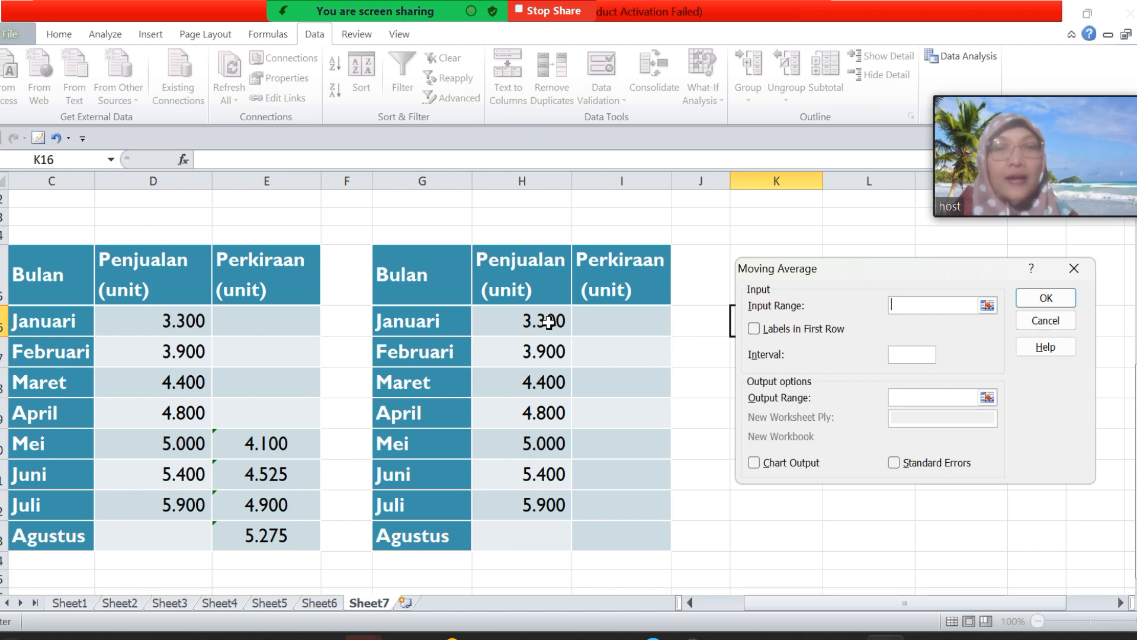
{"action": "left_click_drag", "start_coordinate": [549, 322], "coordinate": [542, 496]}
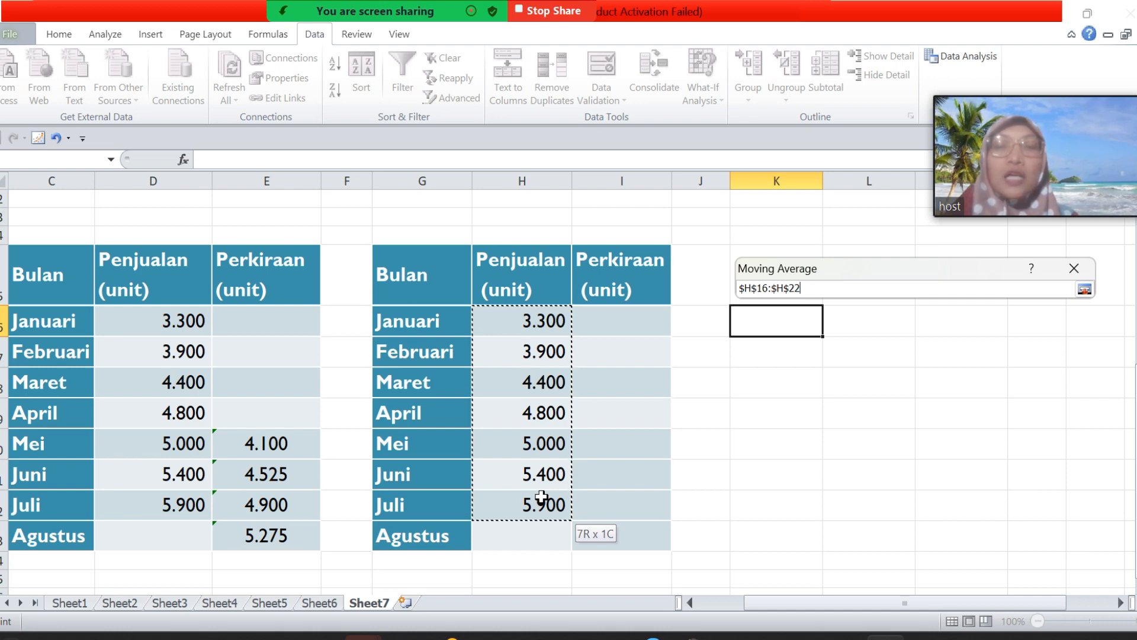
{"action": "mouse_move", "coordinate": [544, 506]}
{"action": "left_mouse_down"}
{"action": "mouse_move", "coordinate": [546, 536]}
{"action": "mouse_move", "coordinate": [405, 531]}
{"action": "mouse_move", "coordinate": [535, 530]}
{"action": "mouse_move", "coordinate": [541, 320]}
{"action": "mouse_move", "coordinate": [547, 503]}
{"action": "left_mouse_up"}
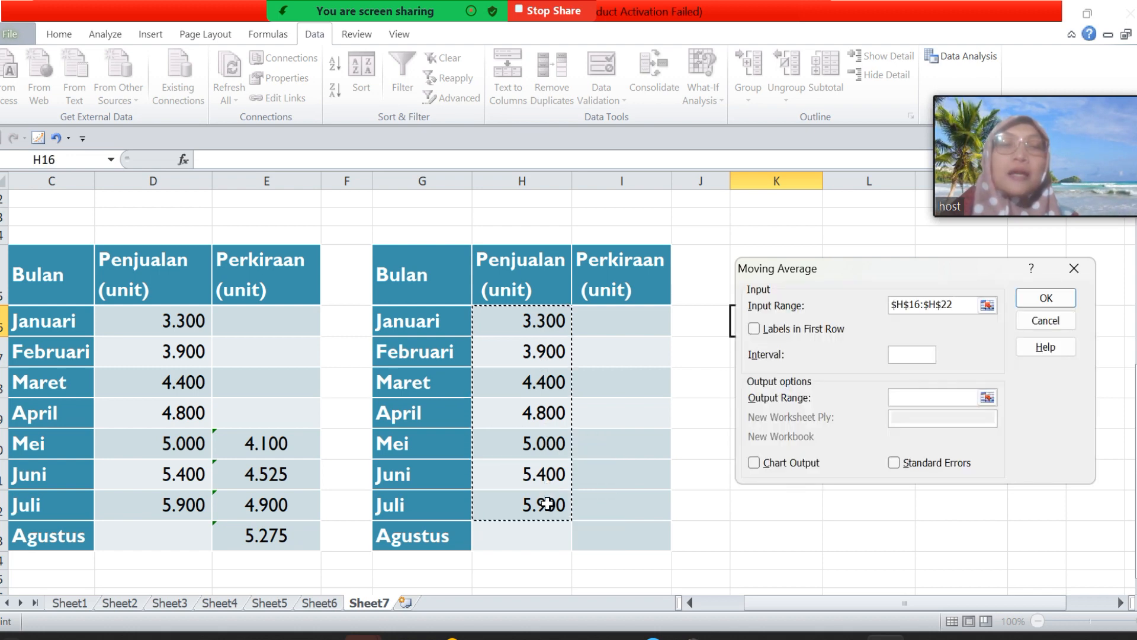
{"action": "left_click", "coordinate": [915, 356]}
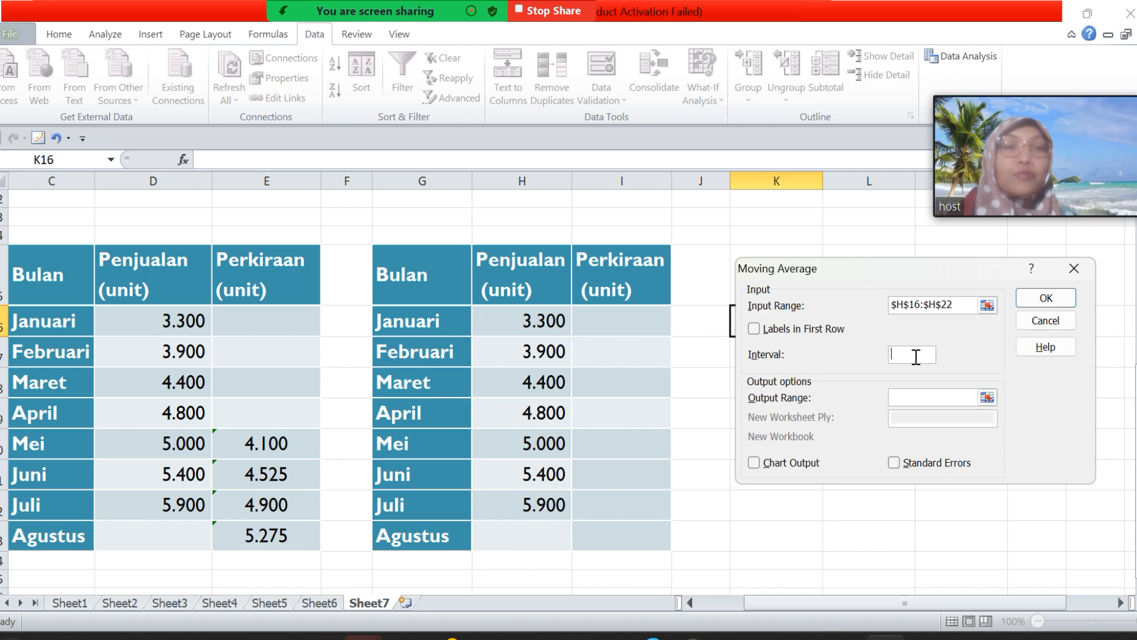
{"action": "type", "text": "4"}
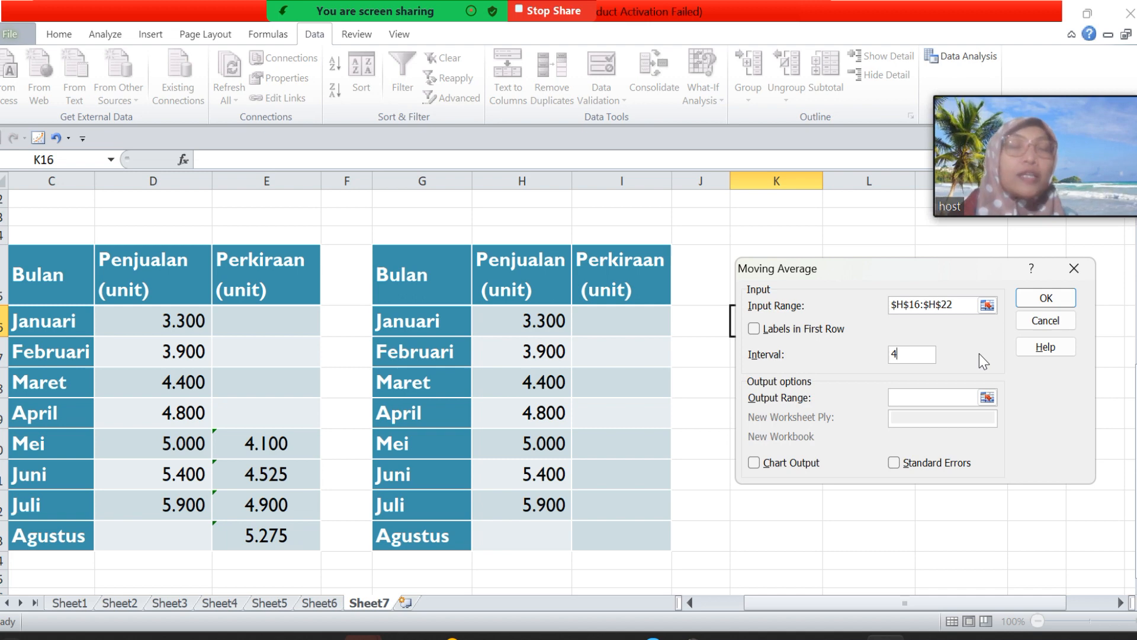
- Try intervals of 3 and 6, and restore the interval to 4
{"action": "key", "text": "BackSpace"}
{"action": "type", "text": "3"}
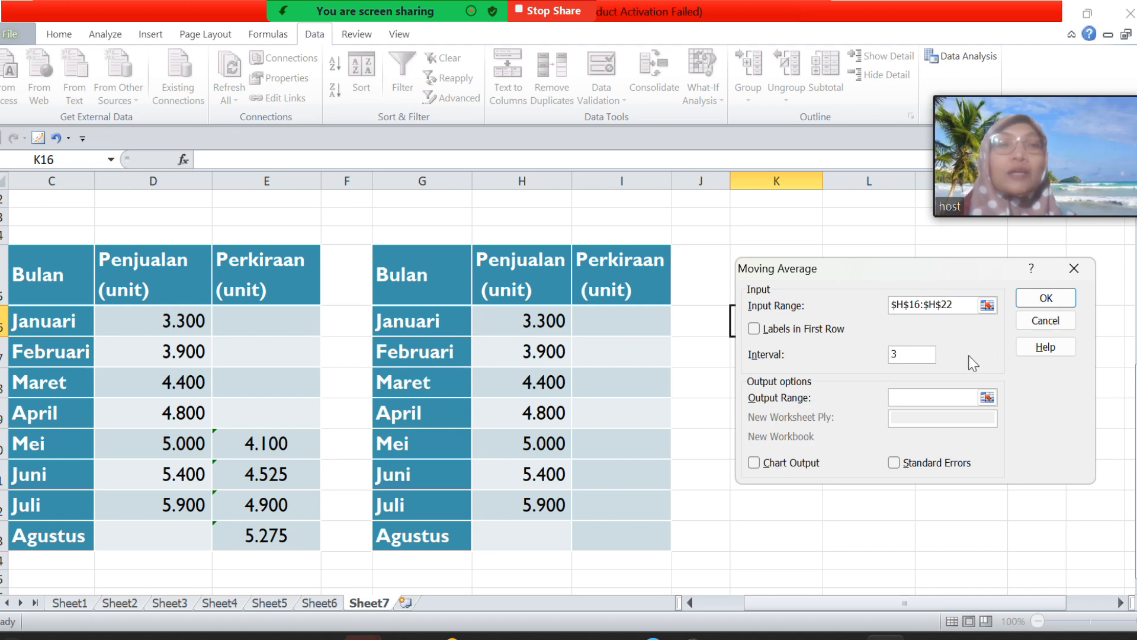
{"action": "key", "text": "BackSpace"}
{"action": "type", "text": "6"}
{"action": "key", "text": "BackSpace"}
{"action": "type", "text": "4"}
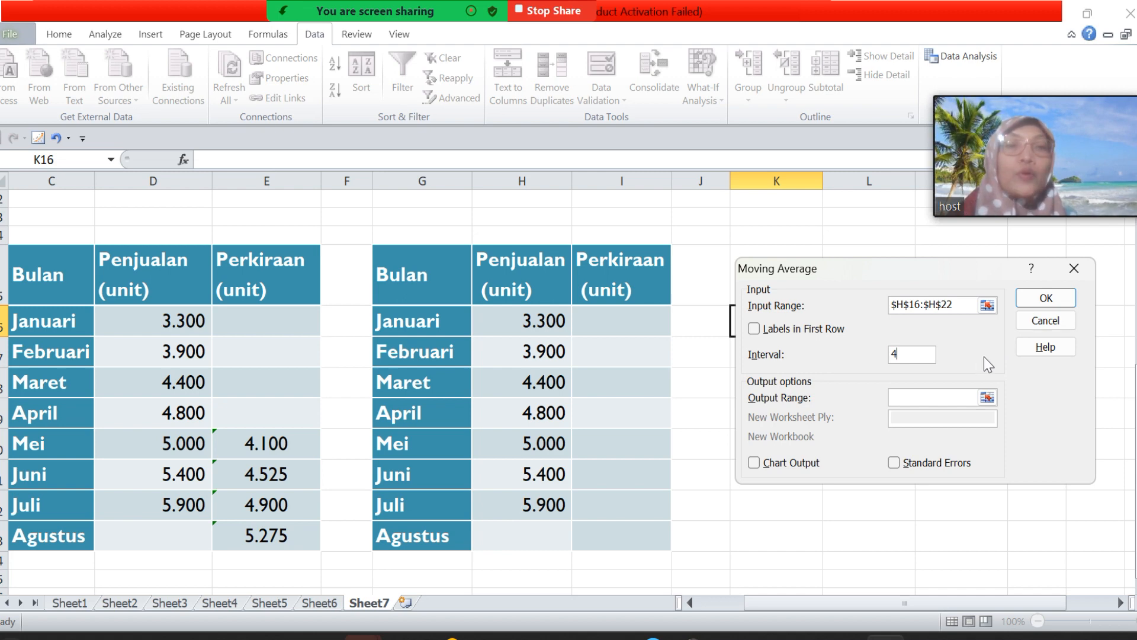
- Set the output range to $I$17:$I$23, enable Chart Output and run the moving average
{"action": "left_click", "coordinate": [949, 398]}
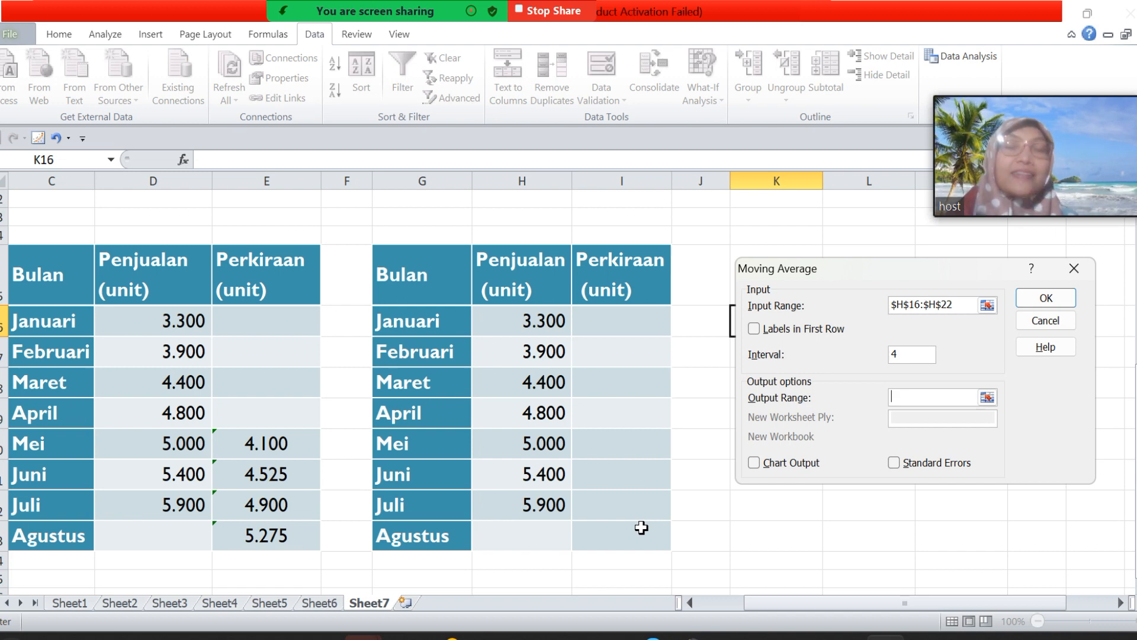
{"action": "left_click", "coordinate": [615, 352]}
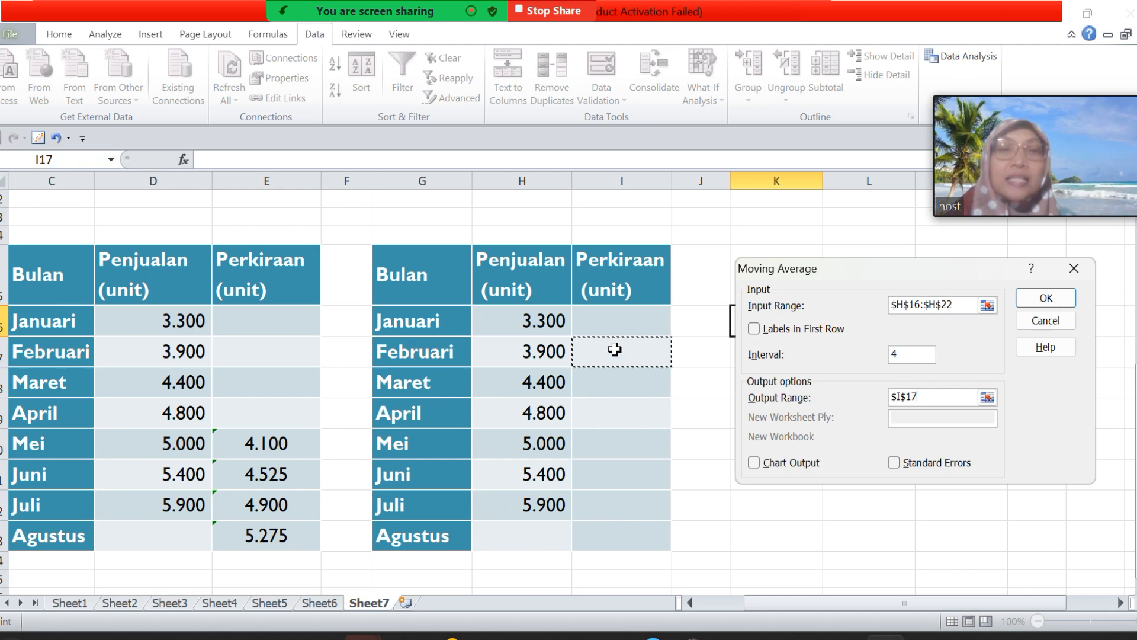
{"action": "left_click_drag", "start_coordinate": [614, 350], "coordinate": [620, 527]}
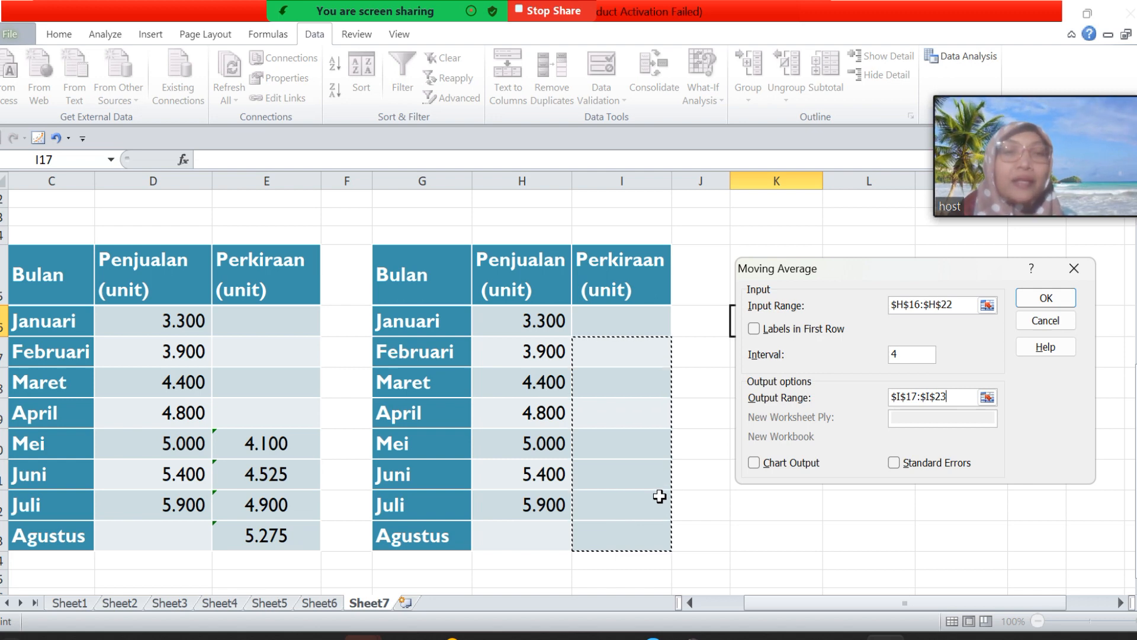
{"action": "left_click", "coordinate": [755, 463]}
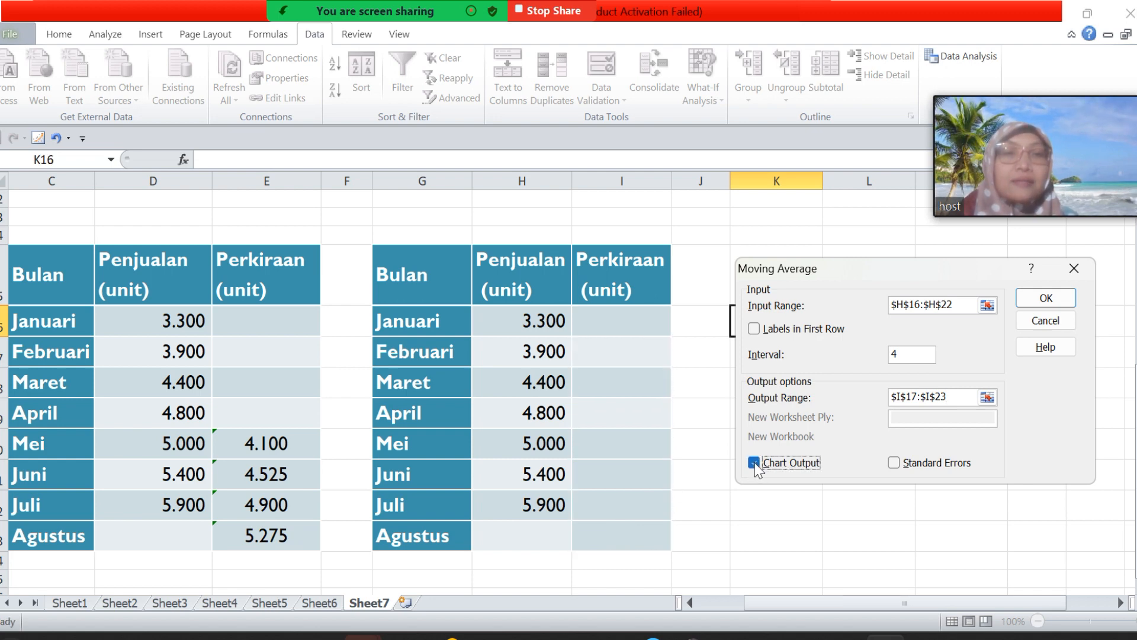
{"action": "left_click", "coordinate": [1045, 301]}
- Move the Moving Average chart beside the copied table, clear of its Perkiraan column
{"action": "left_click_drag", "start_coordinate": [912, 289], "coordinate": [952, 495]}
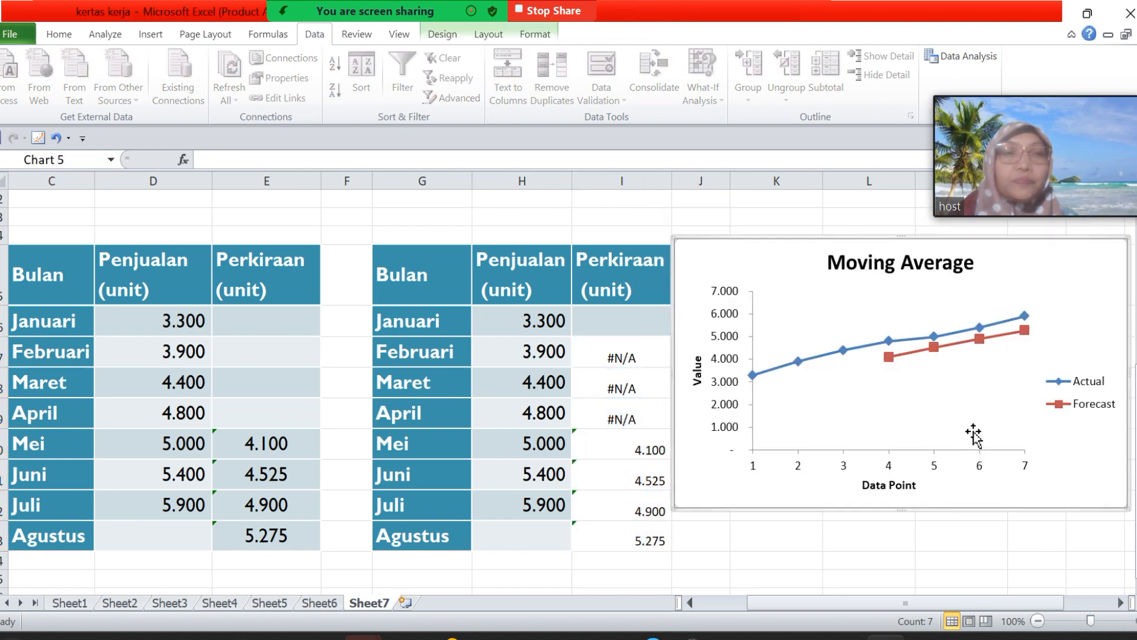
{"action": "mouse_move", "coordinate": [1057, 264]}
{"action": "left_mouse_down"}
{"action": "mouse_move", "coordinate": [1089, 296]}
{"action": "mouse_move", "coordinate": [1073, 277]}
{"action": "left_mouse_up"}
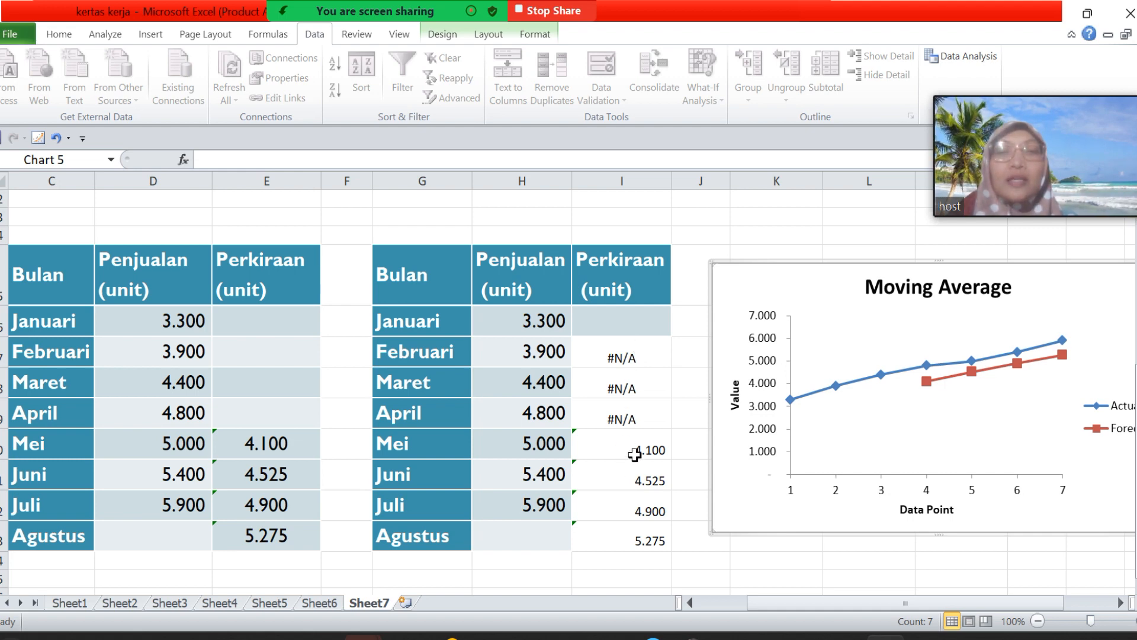
- Compare the May forecast formulas in E20 and I20 to check which sales months each one averages
{"action": "left_click", "coordinate": [294, 450]}
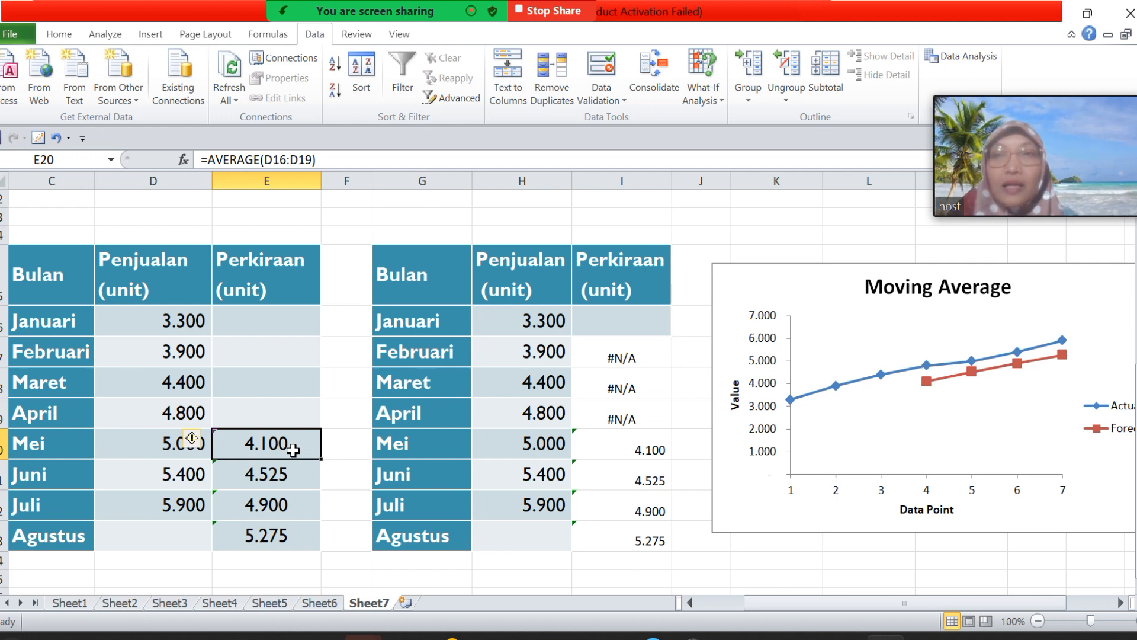
{"action": "double_click", "coordinate": [293, 450]}
{"action": "key", "text": "Escape"}
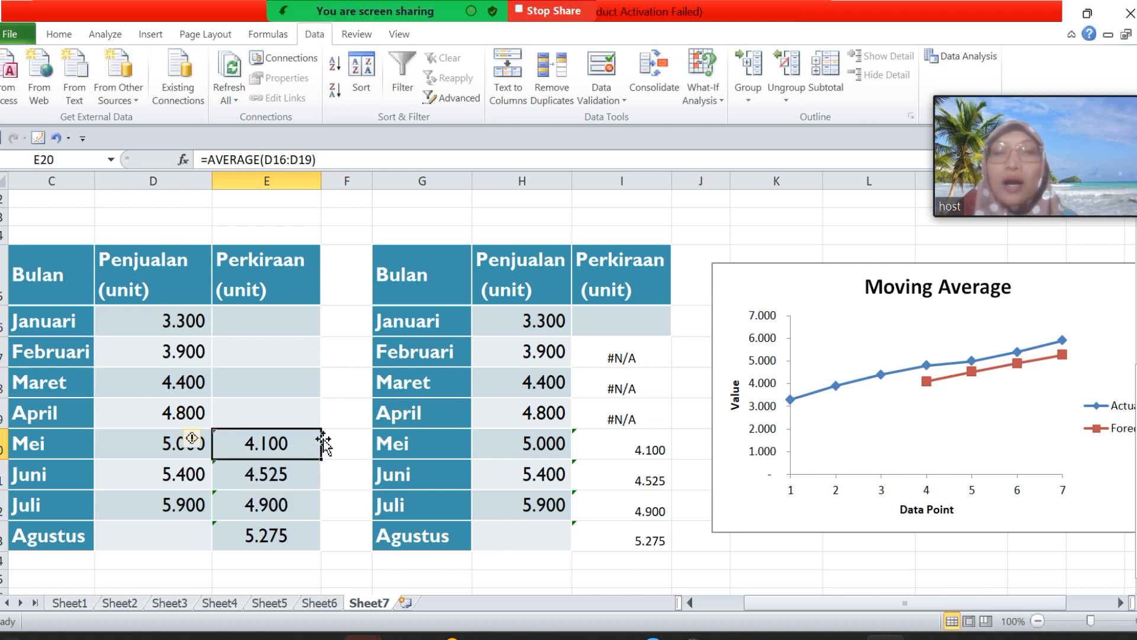
{"action": "left_click", "coordinate": [596, 439]}
{"action": "double_click", "coordinate": [597, 438]}
{"action": "key", "text": "Escape"}
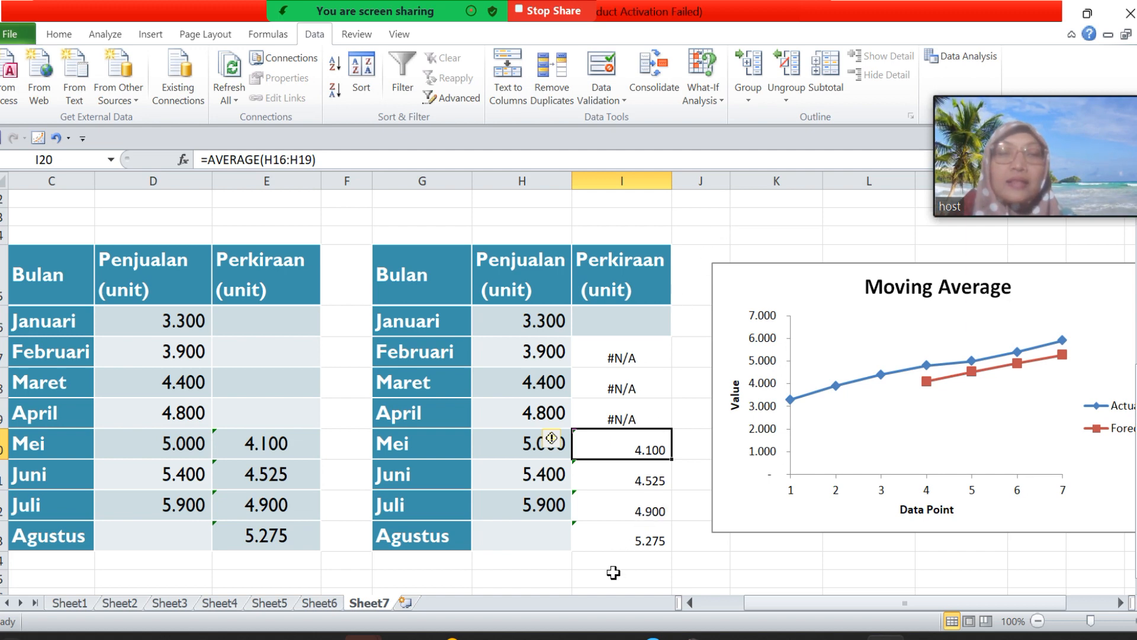
- Change the Moving Average chart from a line chart to a Clustered Column chart
{"action": "left_click_drag", "start_coordinate": [835, 602], "coordinate": [851, 603]}
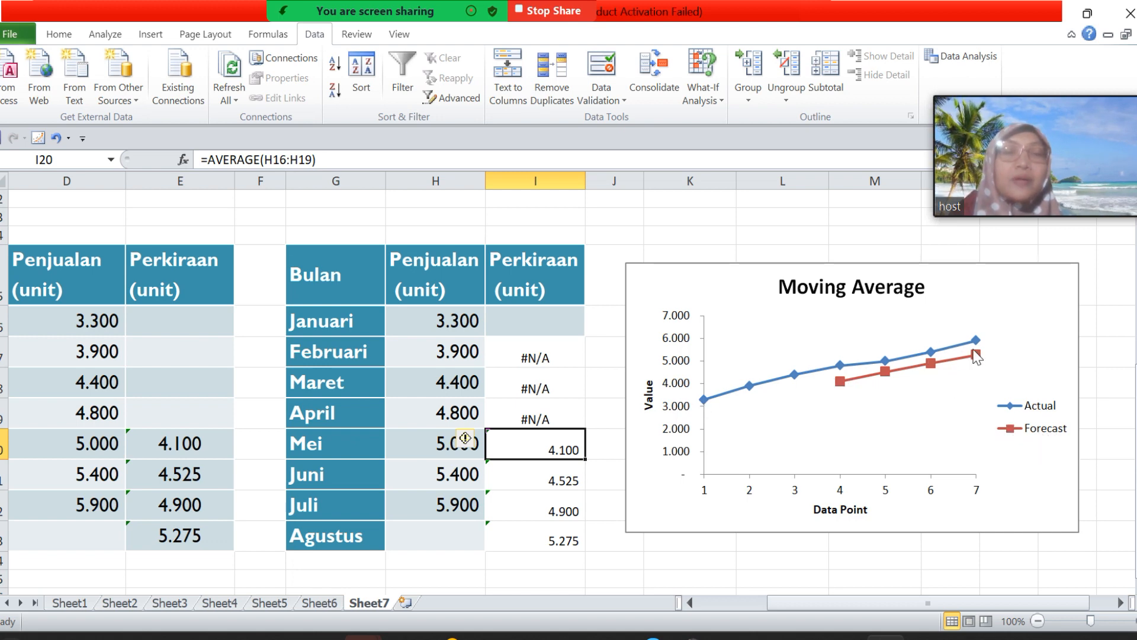
{"action": "mouse_move", "coordinate": [976, 355]}
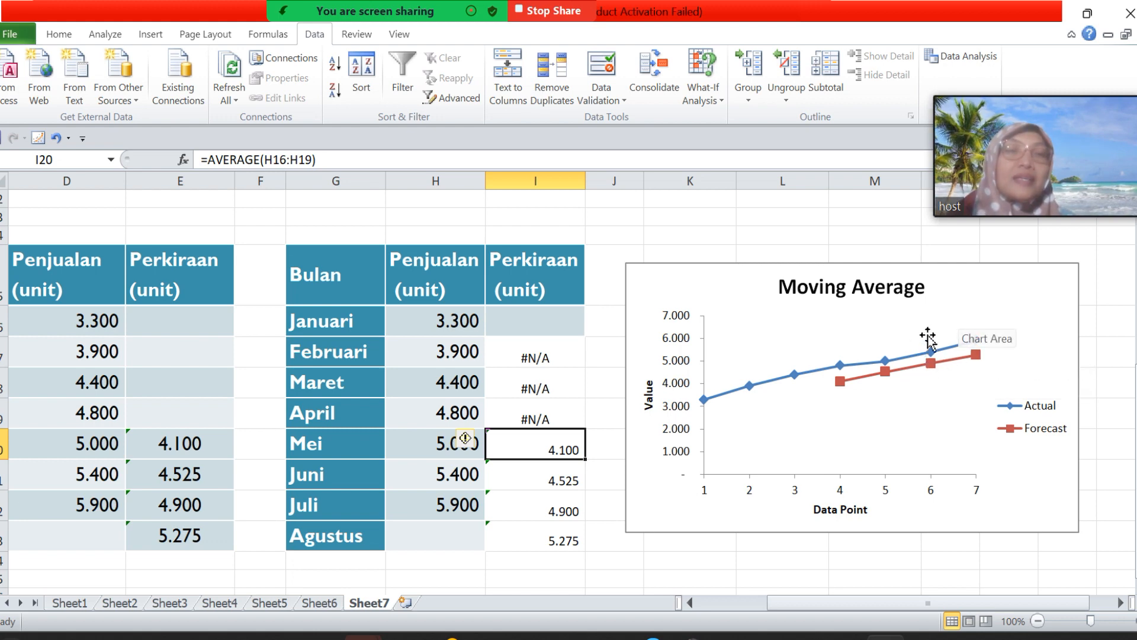
{"action": "mouse_move", "coordinate": [881, 372]}
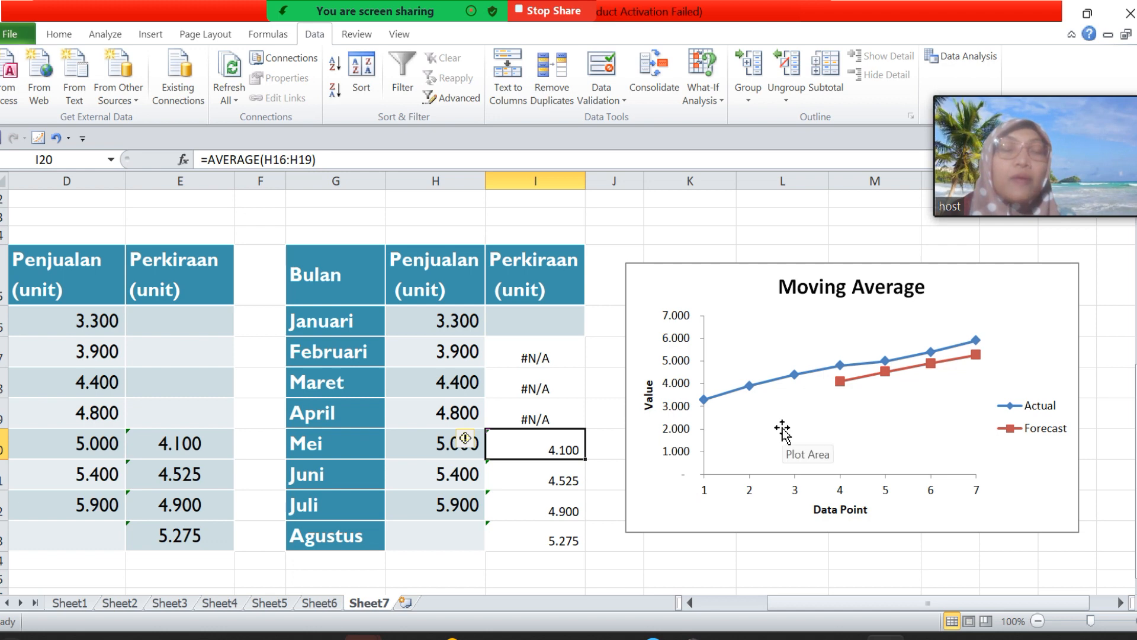
{"action": "right_click", "coordinate": [851, 423]}
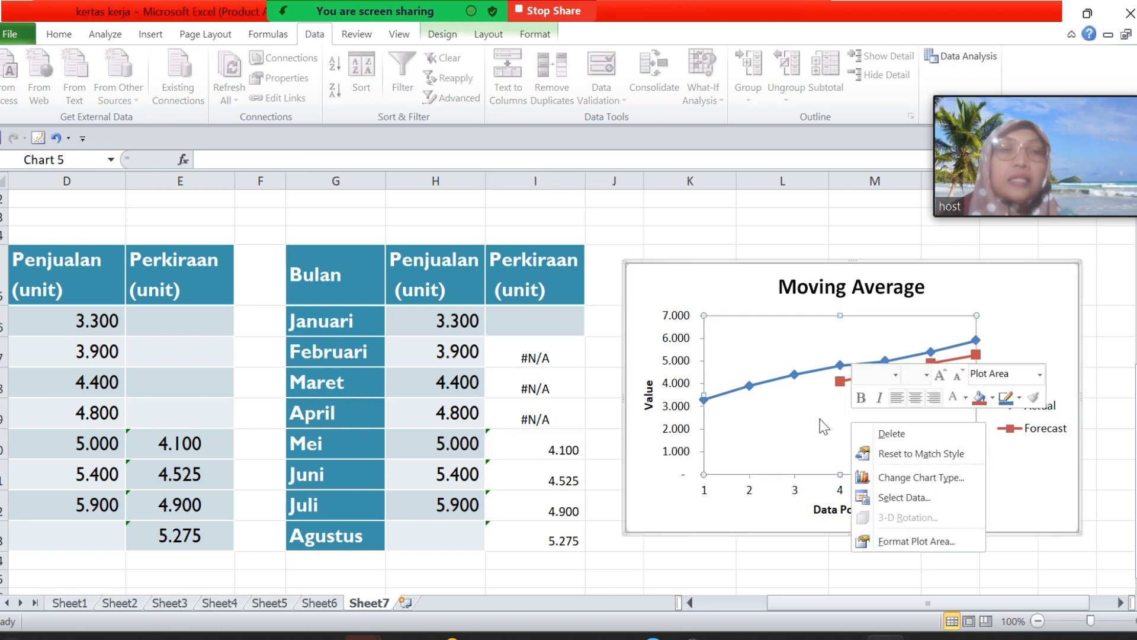
{"action": "left_click", "coordinate": [929, 481]}
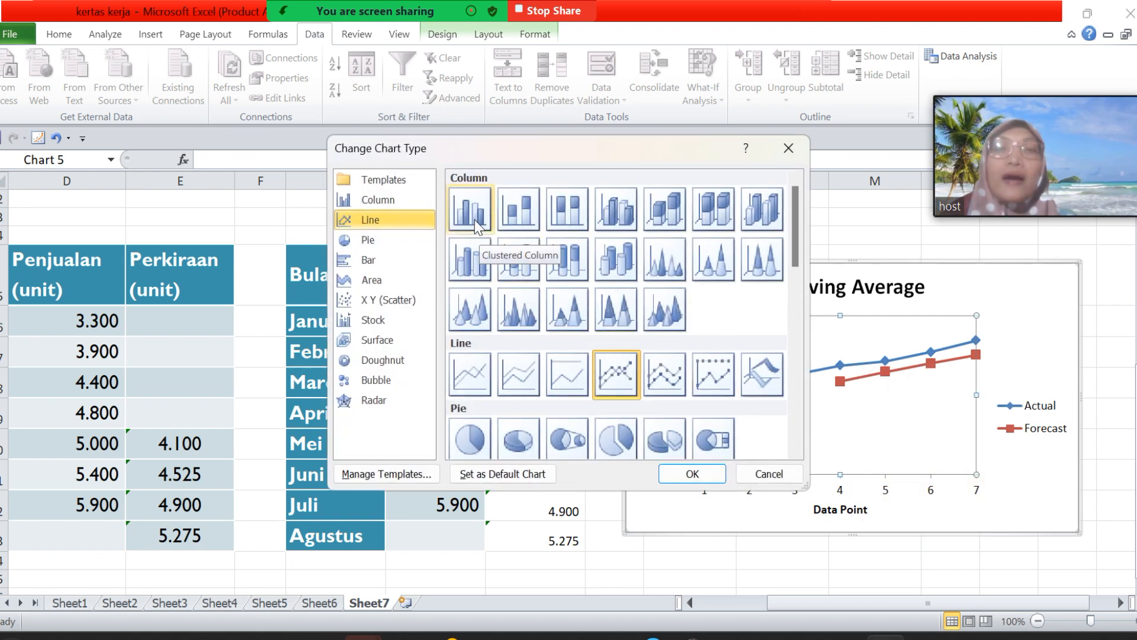
{"action": "left_click", "coordinate": [475, 220]}
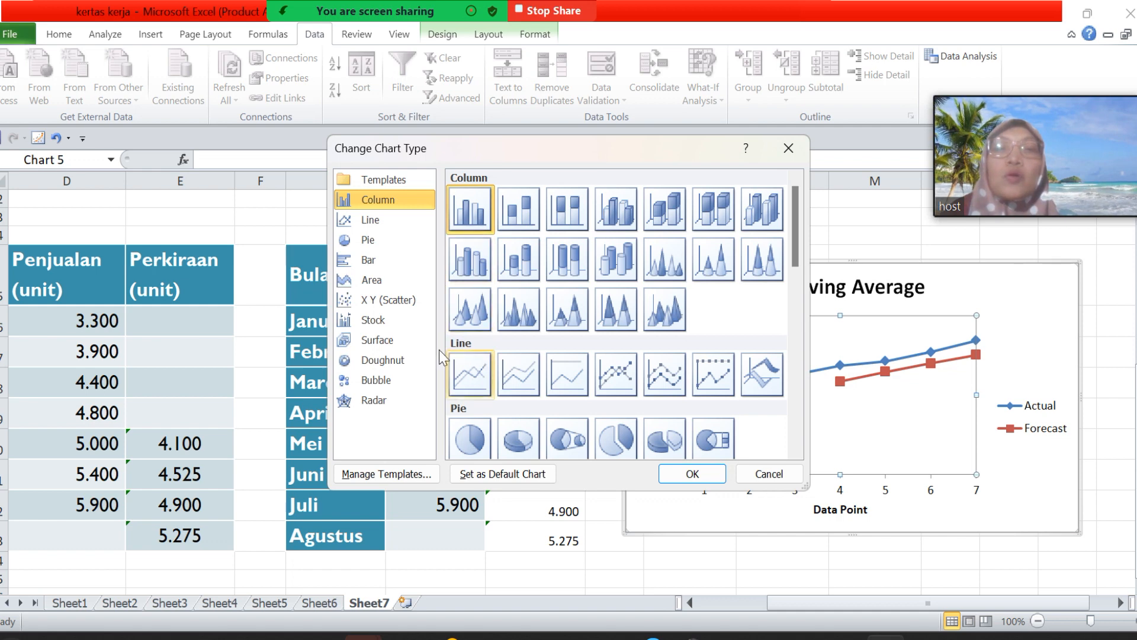
{"action": "left_click", "coordinate": [474, 276]}
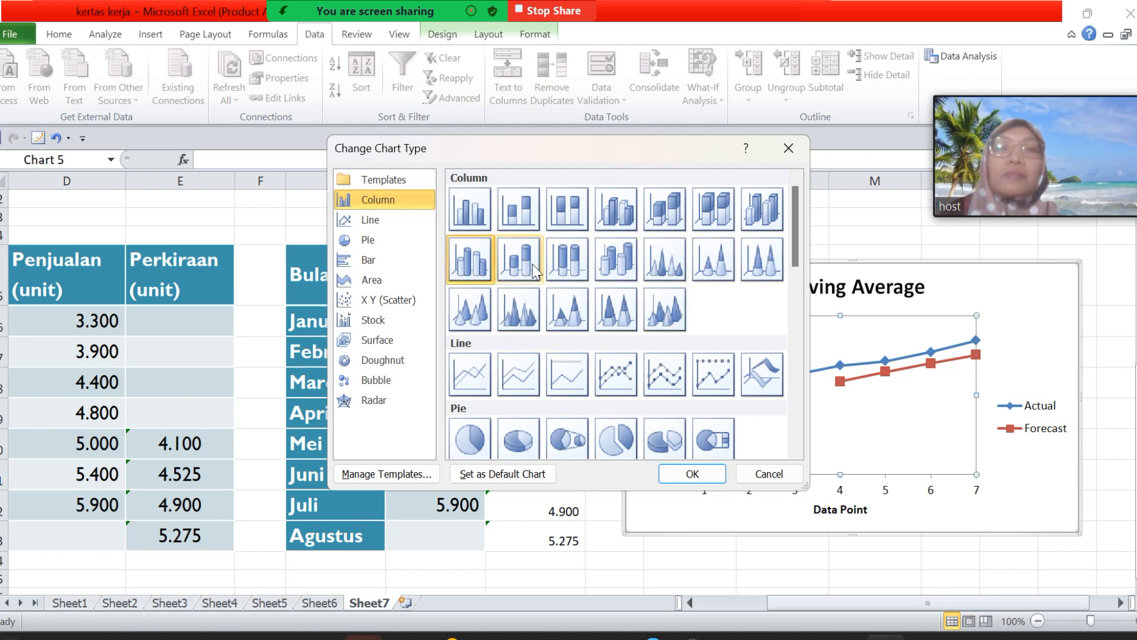
{"action": "left_click", "coordinate": [478, 223]}
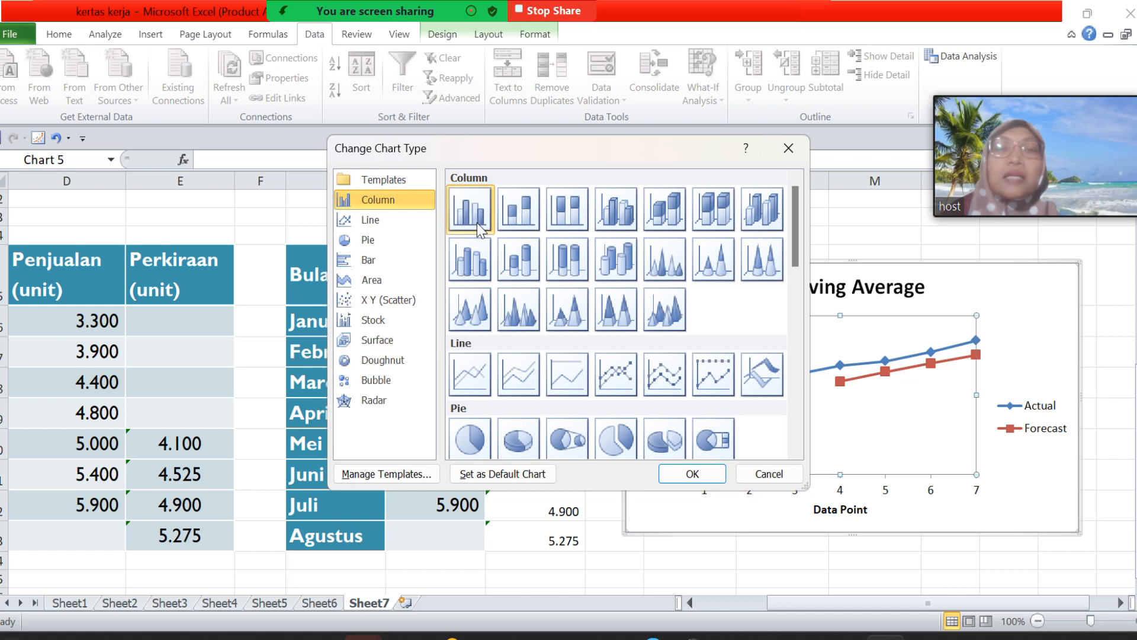
{"action": "left_click", "coordinate": [692, 473]}
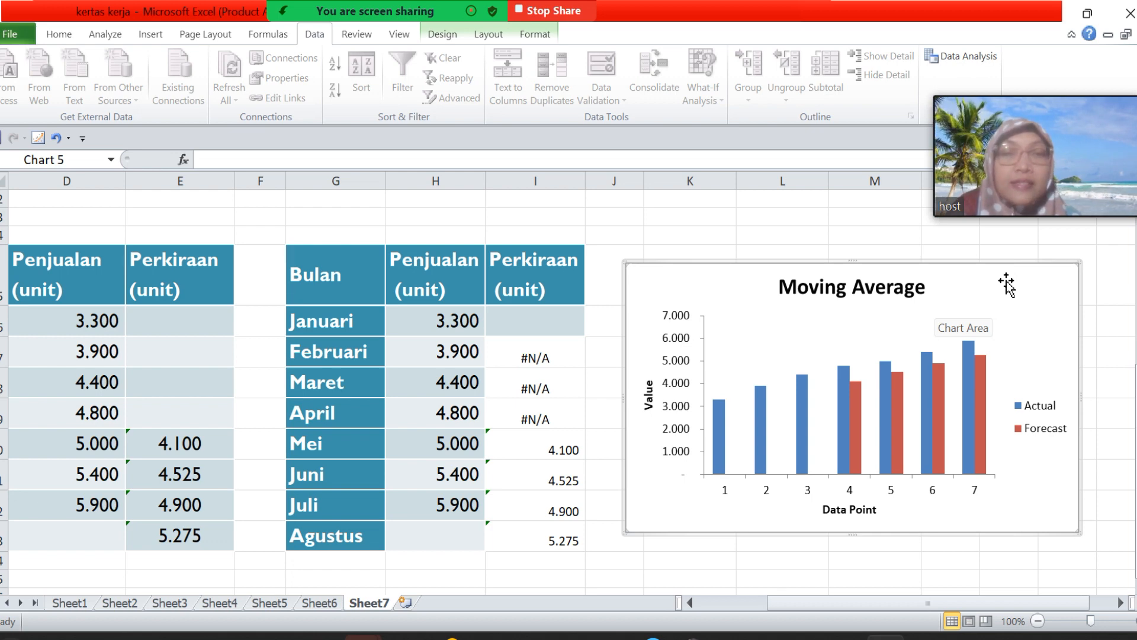
- Move the column chart below the copied sales and forecast table
{"action": "left_click_drag", "start_coordinate": [1006, 284], "coordinate": [803, 424]}
{"action": "left_click_drag", "start_coordinate": [1136, 409], "coordinate": [1136, 363]}
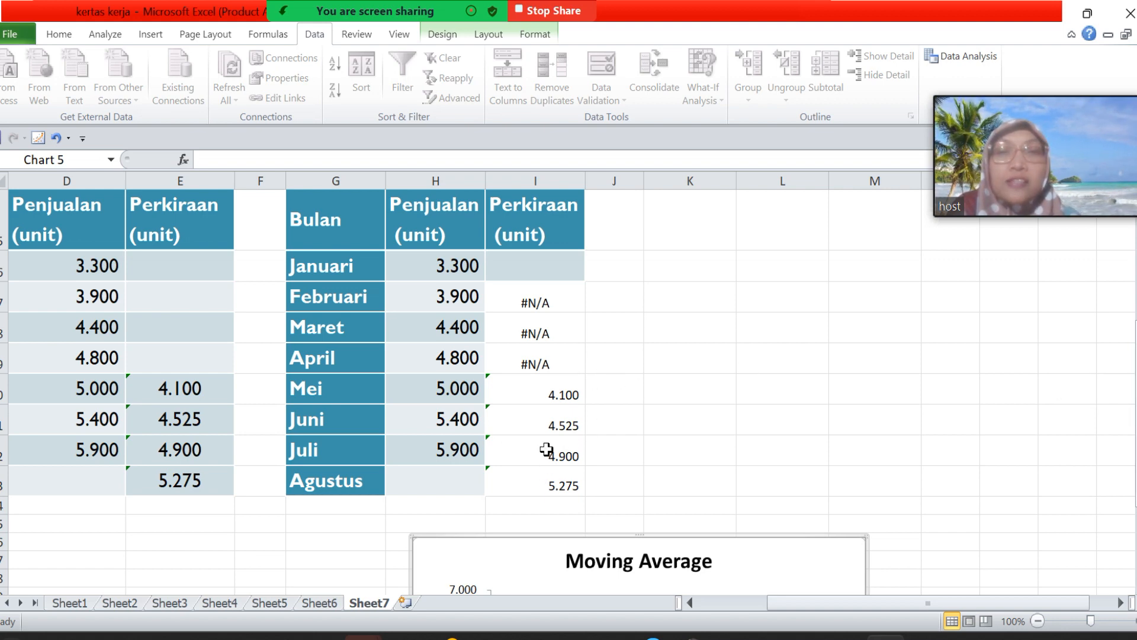
- Review the generated forecasts in I17:I23, including the August row and the empty January cell
{"action": "left_click", "coordinate": [530, 305]}
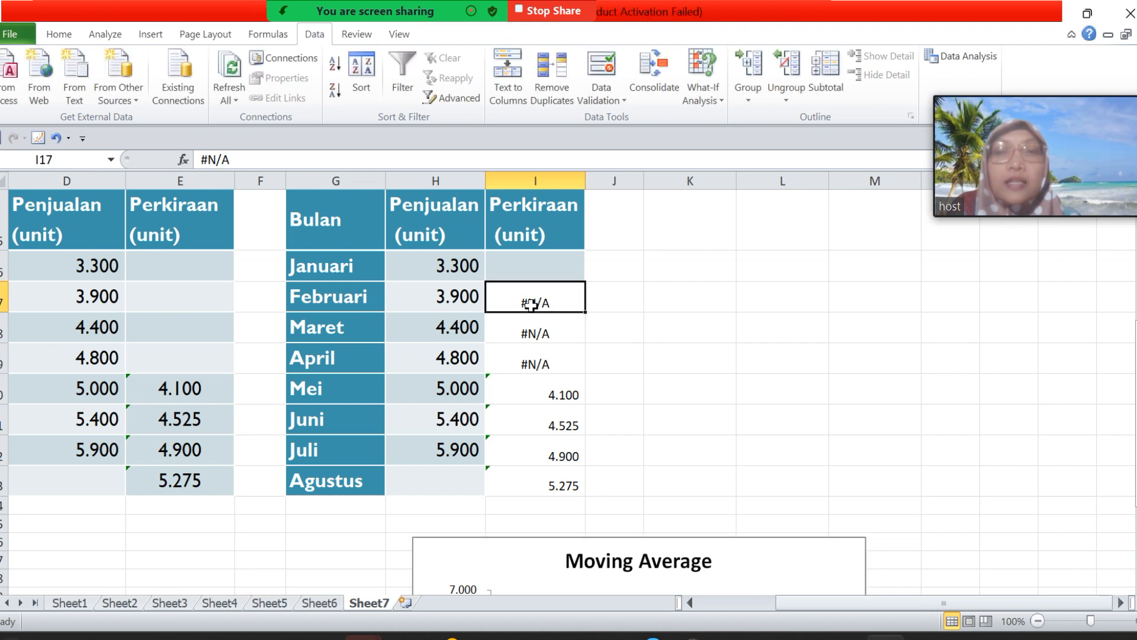
{"action": "left_click_drag", "start_coordinate": [530, 305], "coordinate": [530, 477]}
{"action": "left_click_drag", "start_coordinate": [459, 478], "coordinate": [533, 486]}
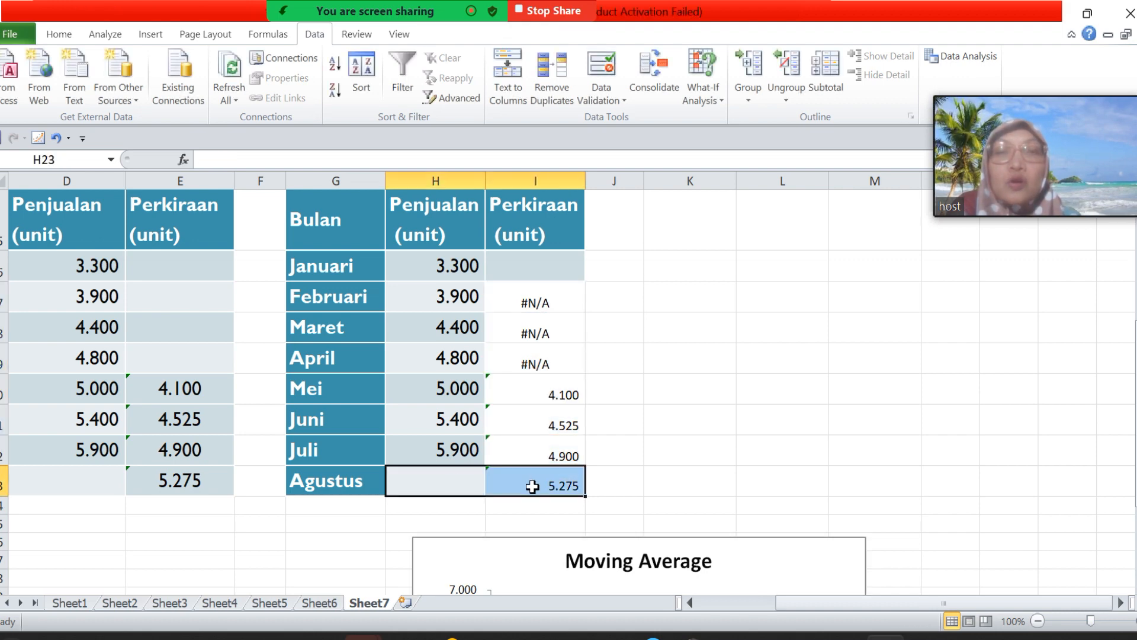
{"action": "left_click", "coordinate": [540, 270]}
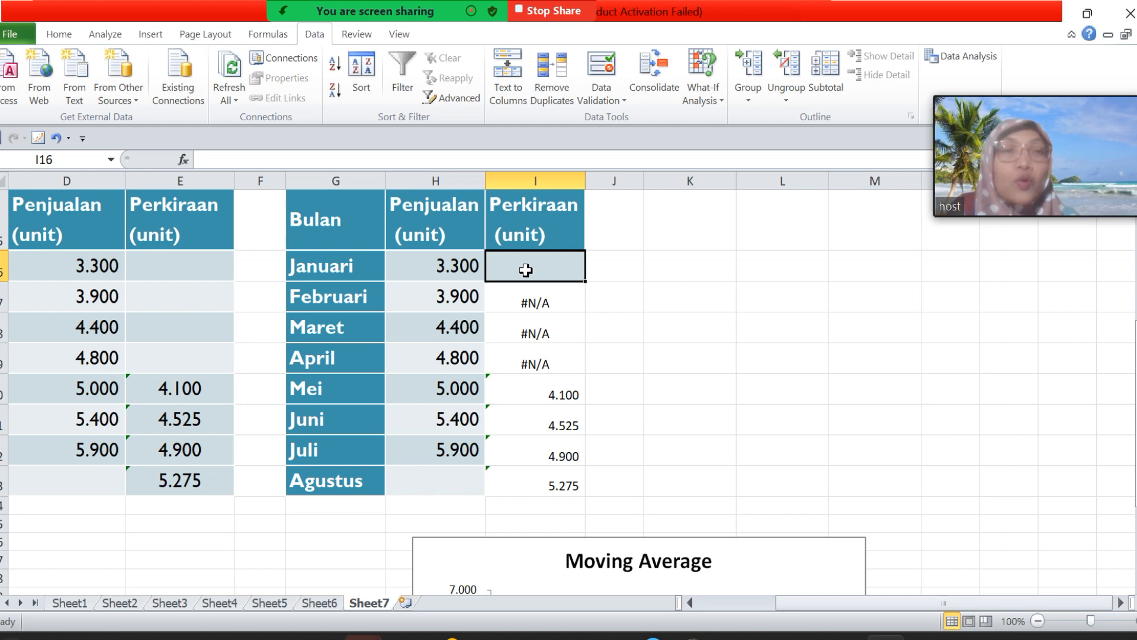
{"action": "left_click_drag", "start_coordinate": [1131, 445], "coordinate": [1131, 441]}
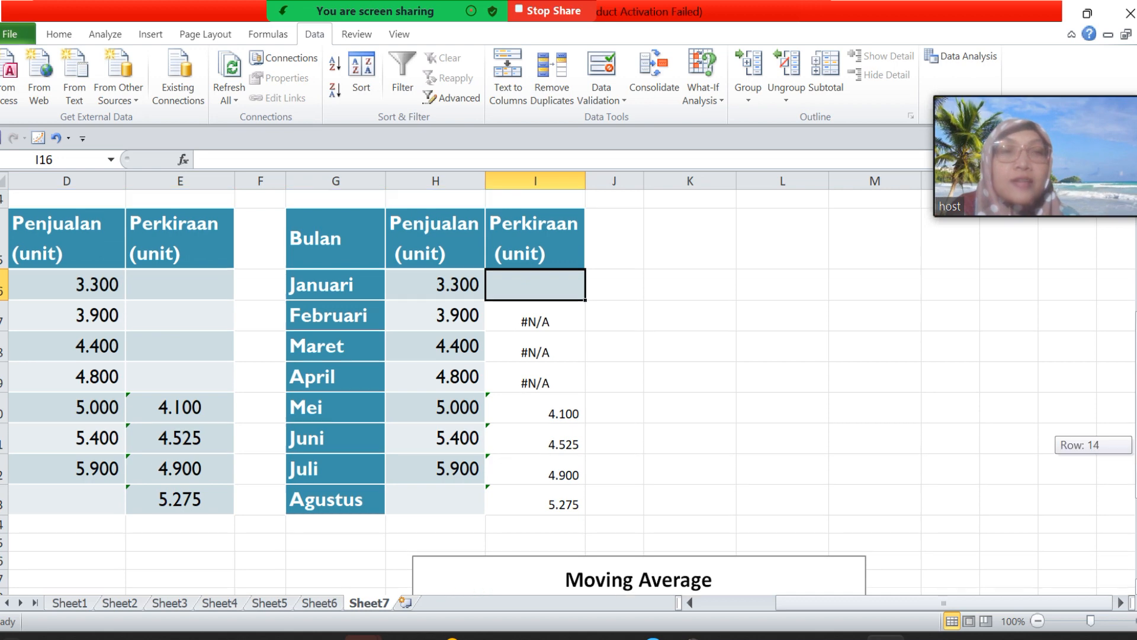
- Copy the sales and forecast table in G15:I23 to K15 and clear the copied forecasts in M17:M23
{"action": "left_click_drag", "start_coordinate": [333, 238], "coordinate": [518, 491]}
{"action": "key", "text": "ctrl+c"}
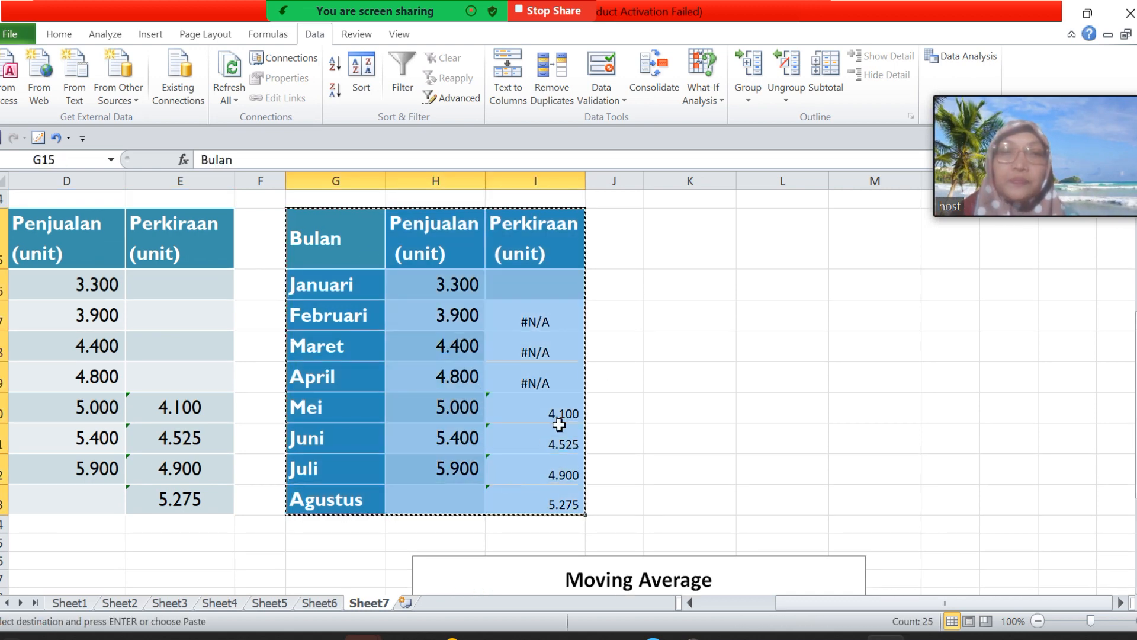
{"action": "left_click", "coordinate": [680, 246]}
{"action": "key", "text": "ctrl+v"}
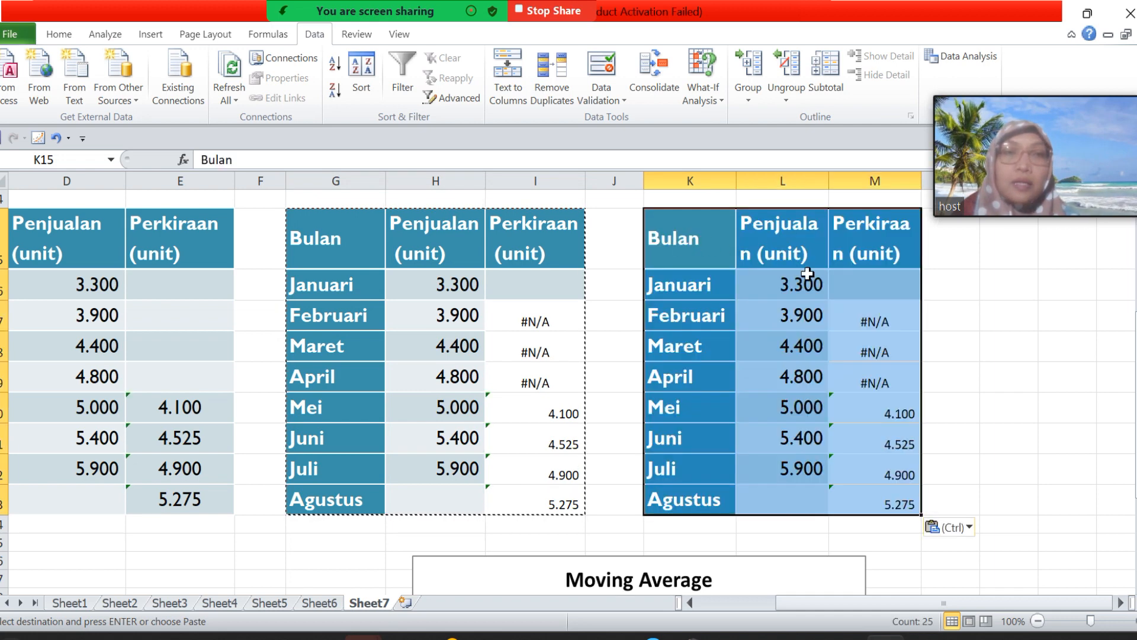
{"action": "left_click_drag", "start_coordinate": [863, 308], "coordinate": [876, 487]}
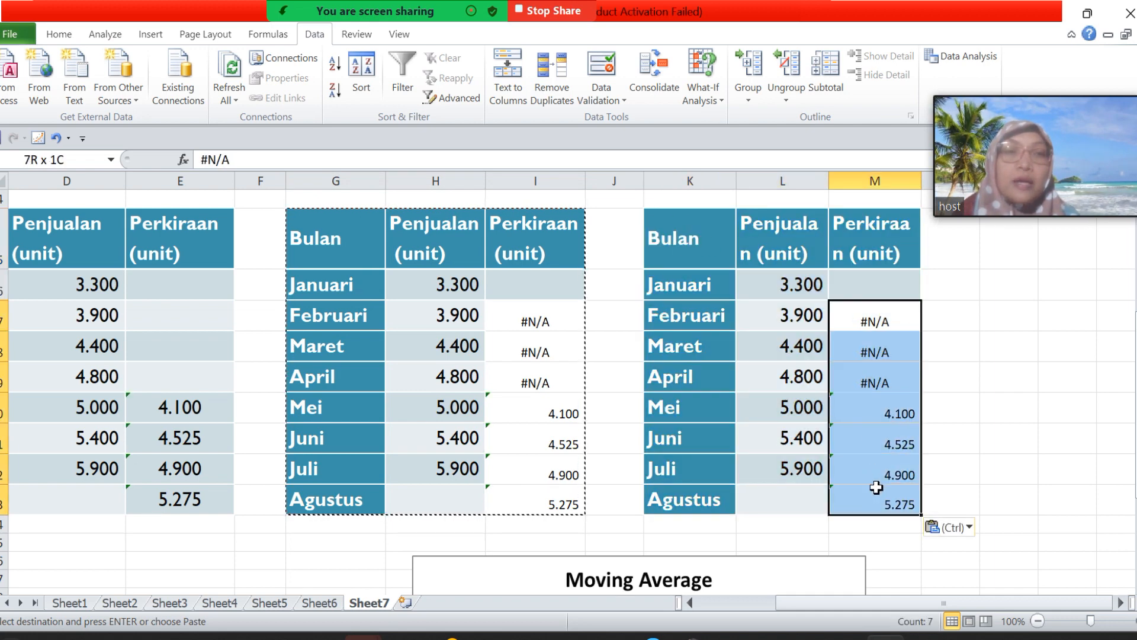
{"action": "key", "text": "Delete"}
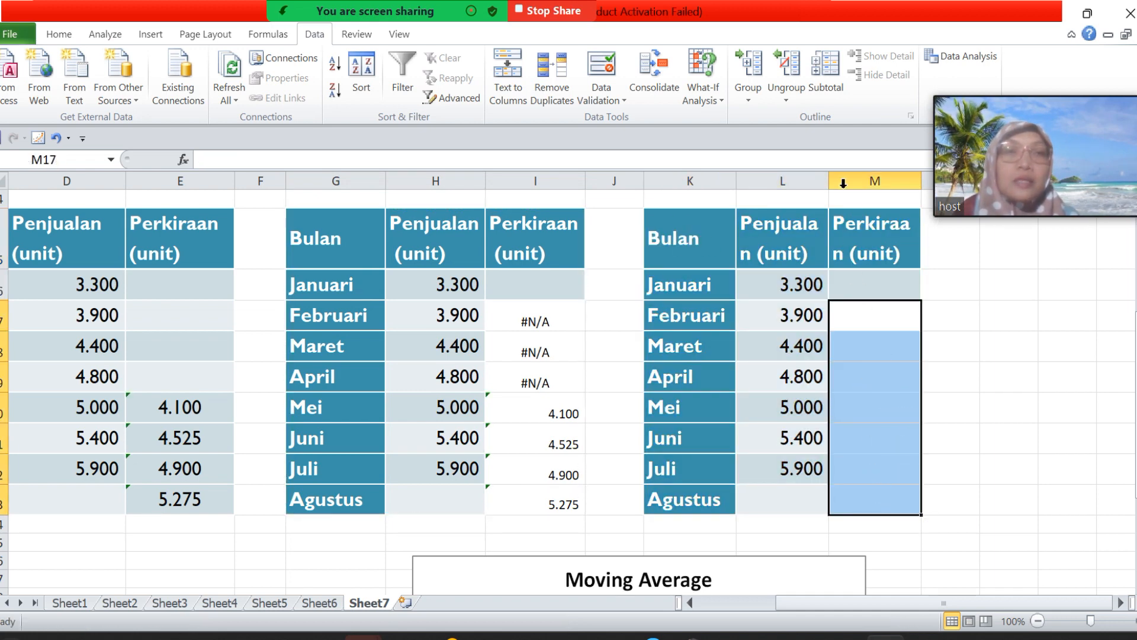
- Widen columns L and M so the Penjualan and Perkiraan headers of the new table fit without splitting words
{"action": "left_click_drag", "start_coordinate": [829, 173], "coordinate": [839, 173]}
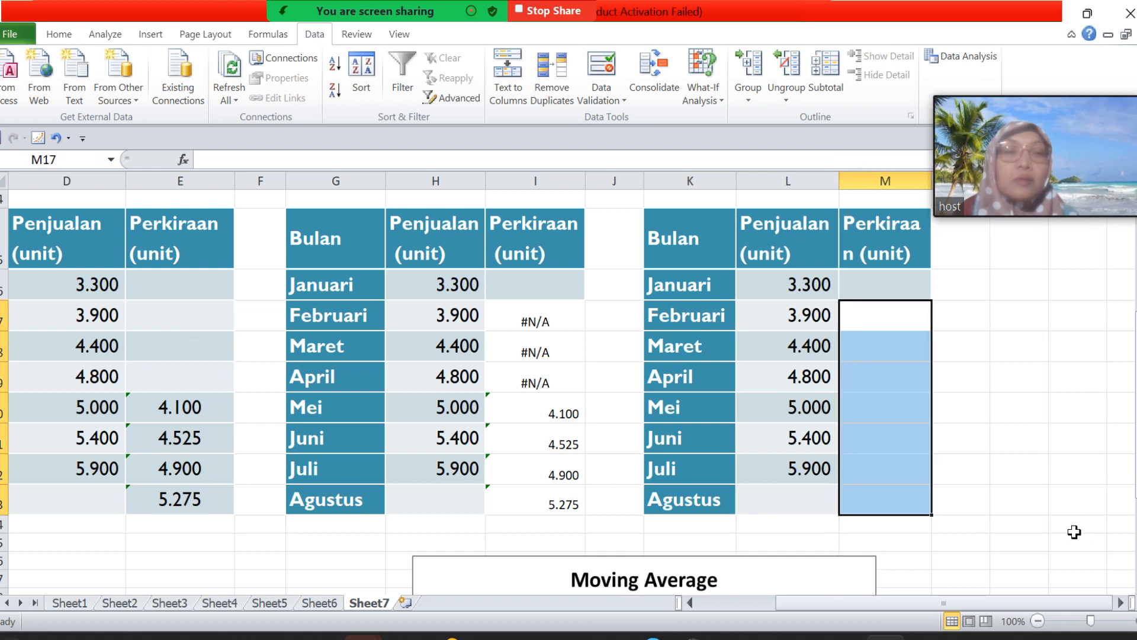
{"action": "left_click", "coordinate": [1121, 602]}
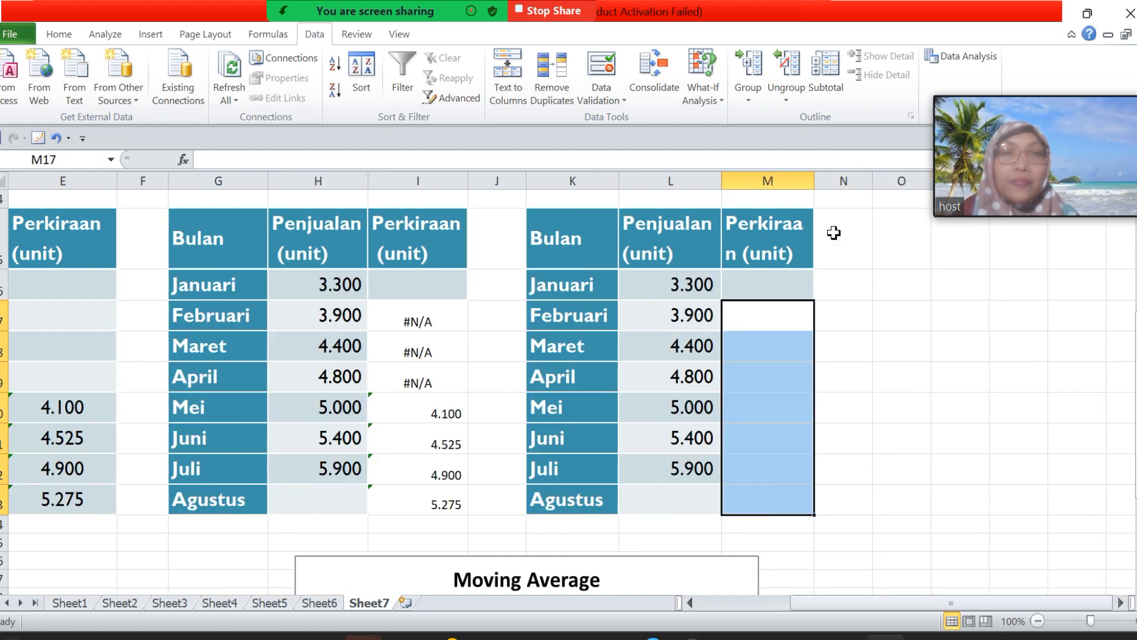
{"action": "left_click_drag", "start_coordinate": [813, 173], "coordinate": [829, 173]}
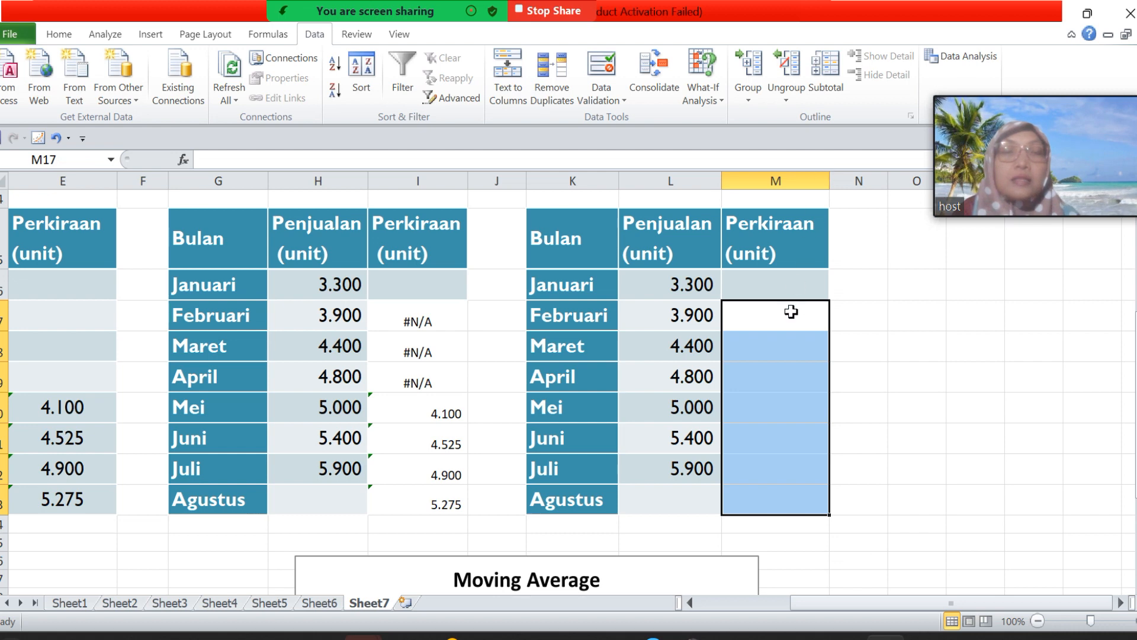
- Review how the forecasts in column I line up with the months, checking the July and August formulas and the January and February cells
{"action": "left_click", "coordinate": [806, 285]}
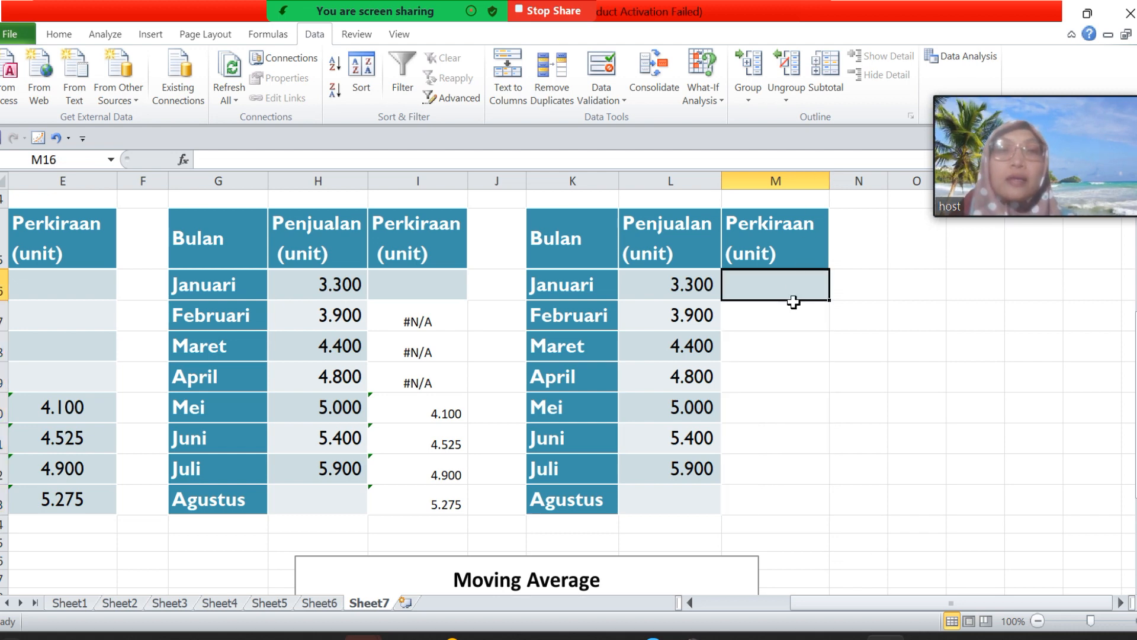
{"action": "left_click_drag", "start_coordinate": [792, 311], "coordinate": [804, 477]}
{"action": "left_click", "coordinate": [406, 475]}
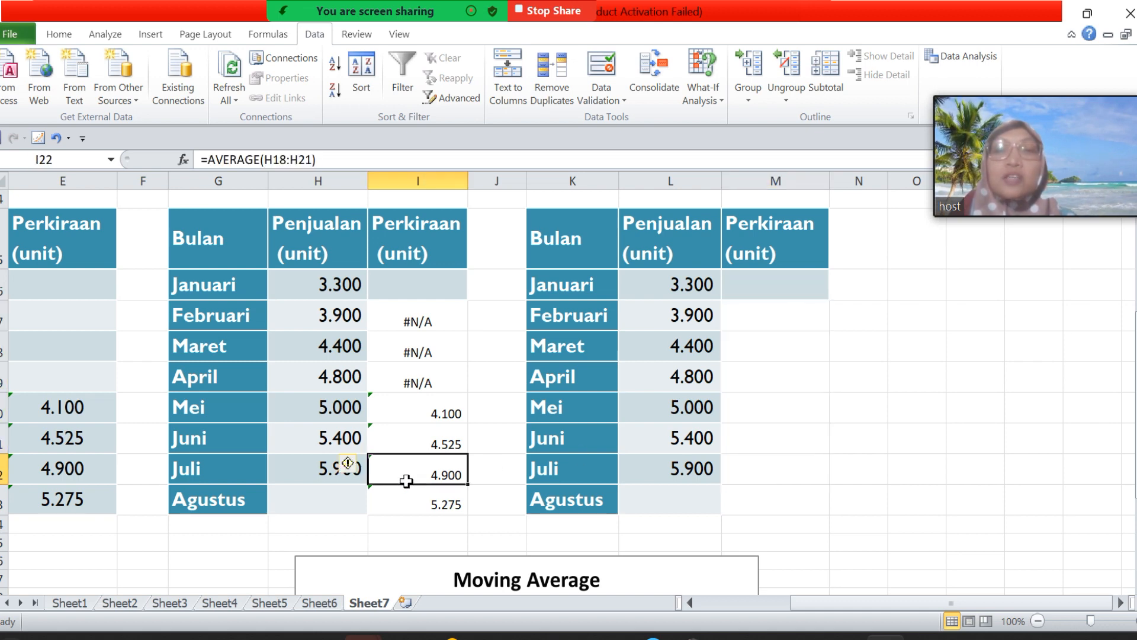
{"action": "left_click", "coordinate": [343, 499]}
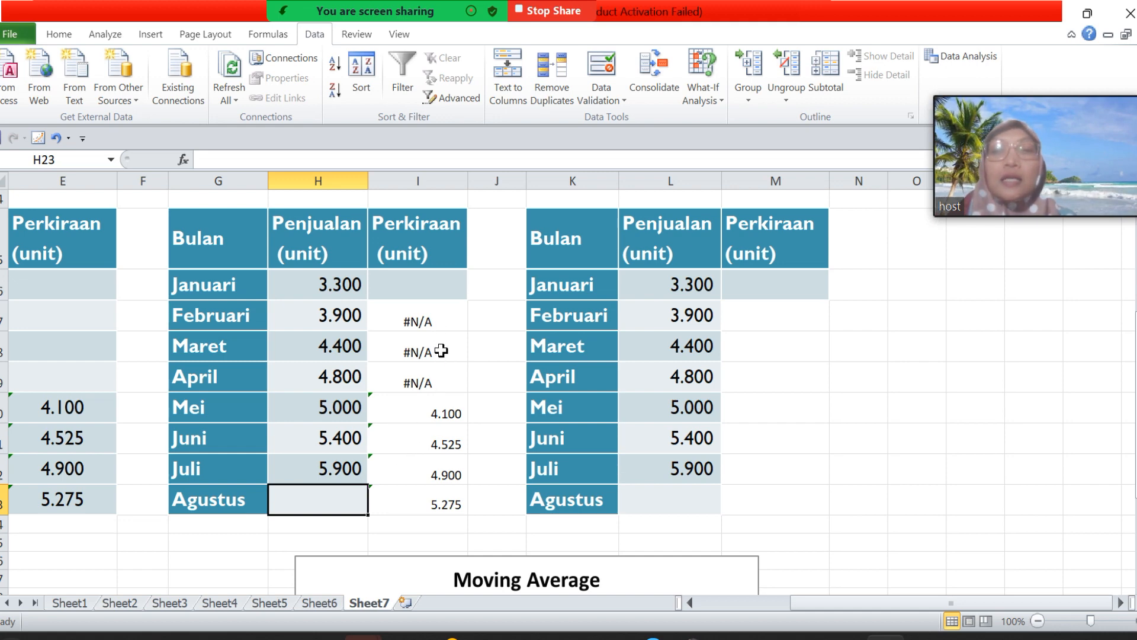
{"action": "left_click", "coordinate": [449, 505]}
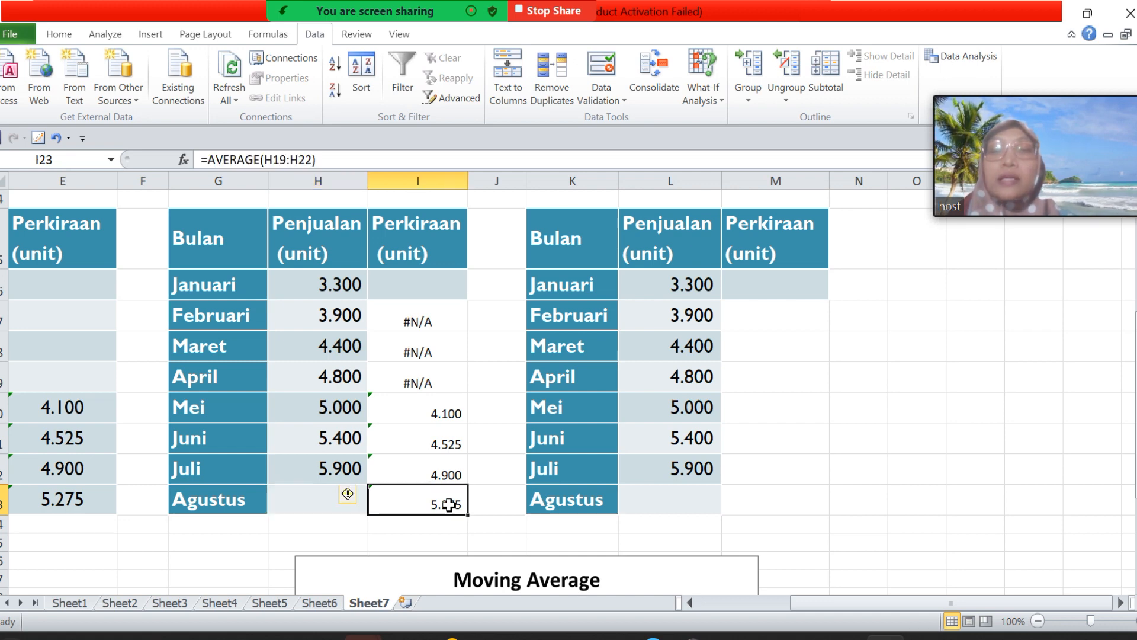
{"action": "left_click", "coordinate": [422, 323]}
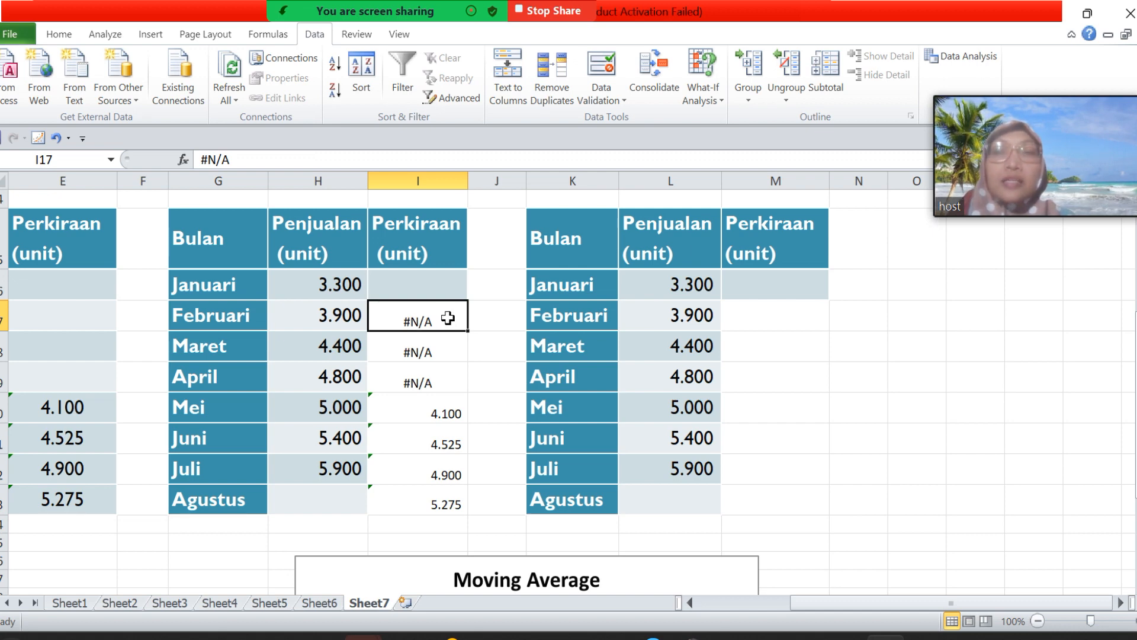
{"action": "left_click_drag", "start_coordinate": [448, 318], "coordinate": [457, 500]}
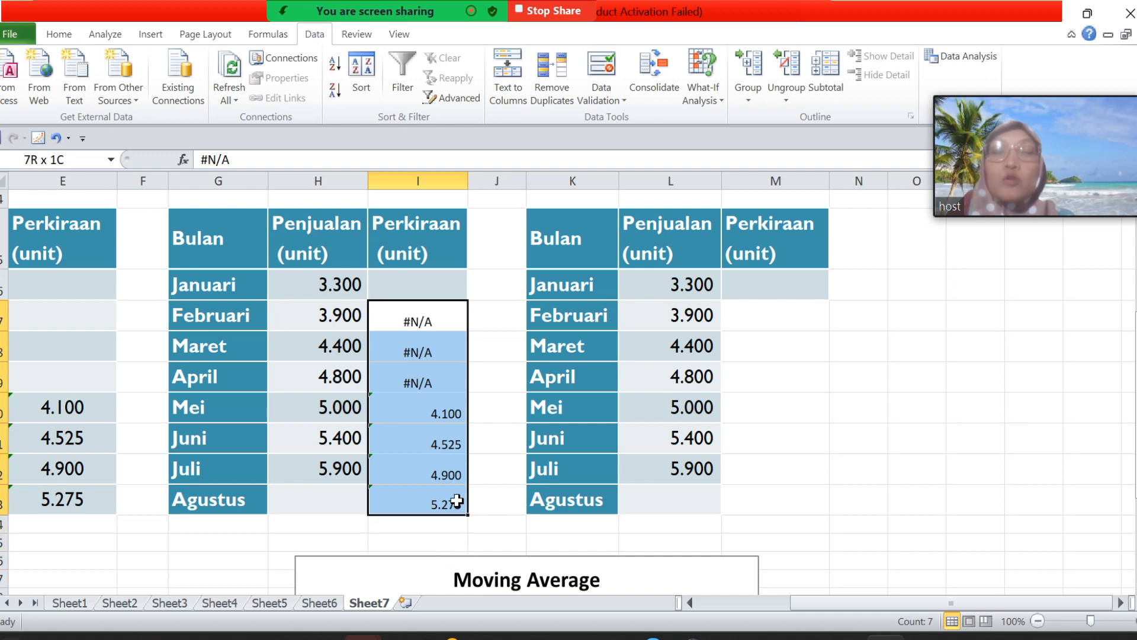
{"action": "left_click", "coordinate": [435, 284]}
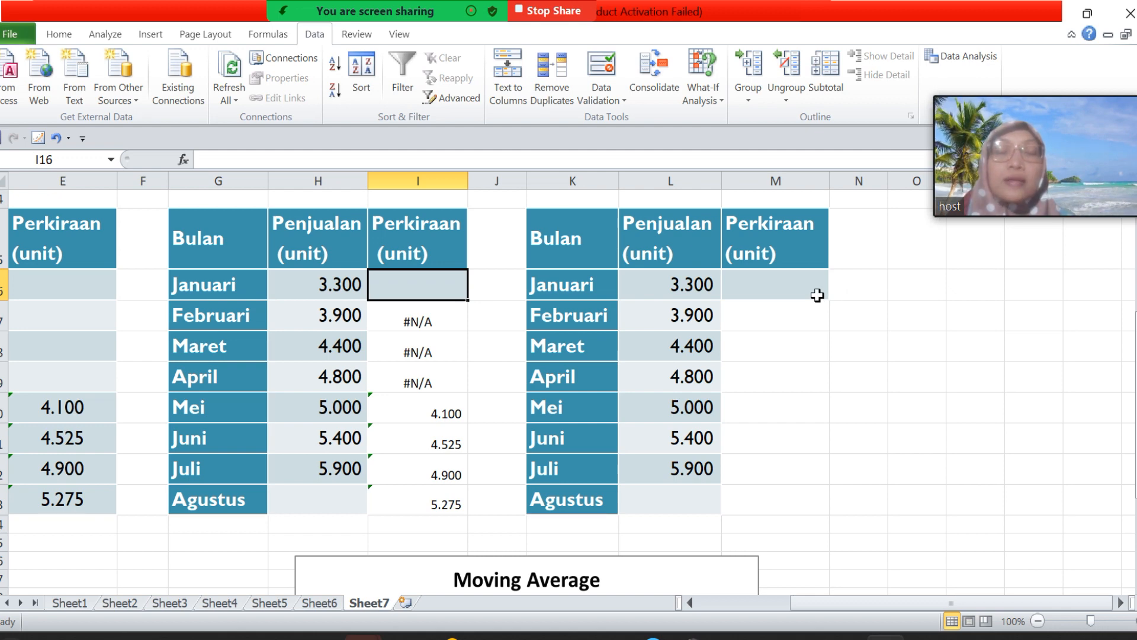
{"action": "left_click", "coordinate": [893, 302]}
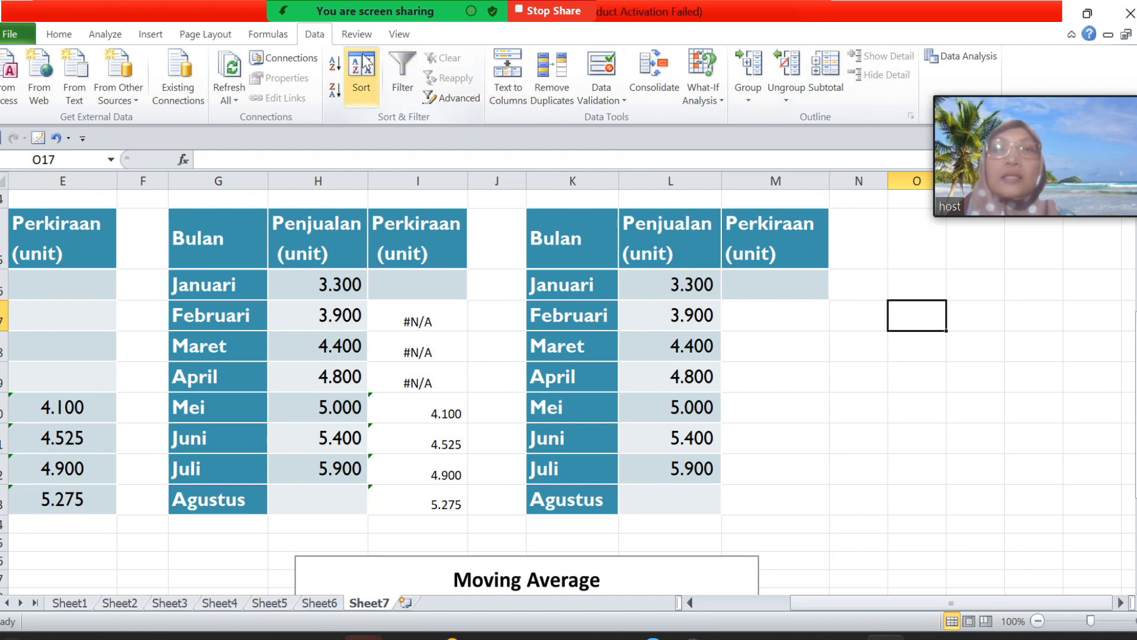
- Open the Moving Average analysis tool and clear its previous input range, interval and output range
{"action": "left_click", "coordinate": [963, 56]}
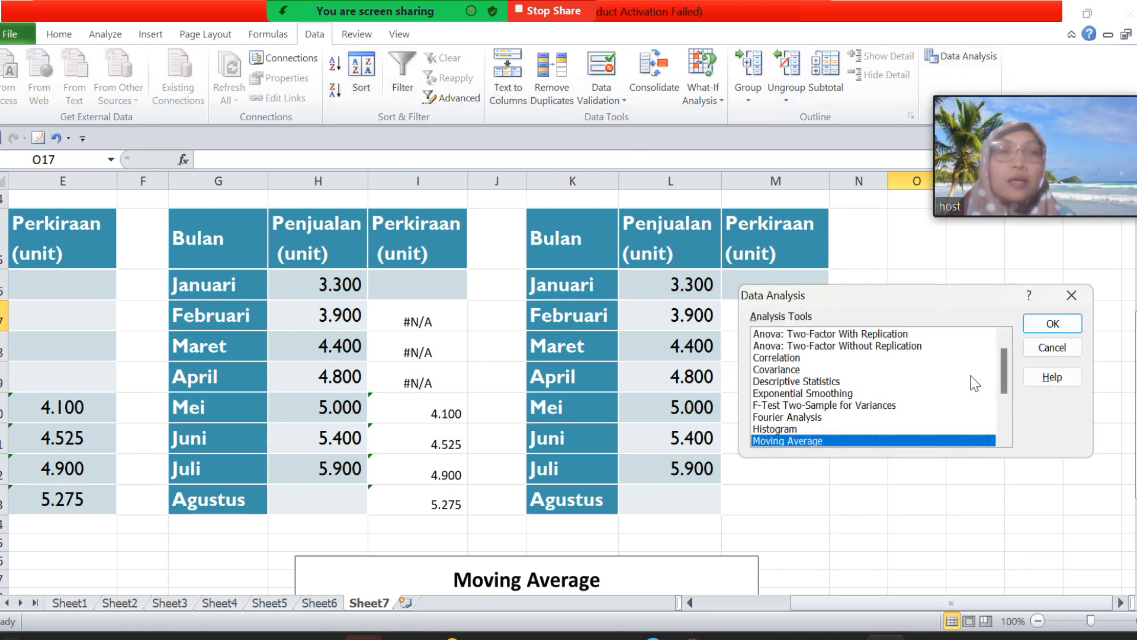
{"action": "left_click_drag", "start_coordinate": [1002, 372], "coordinate": [1003, 385]}
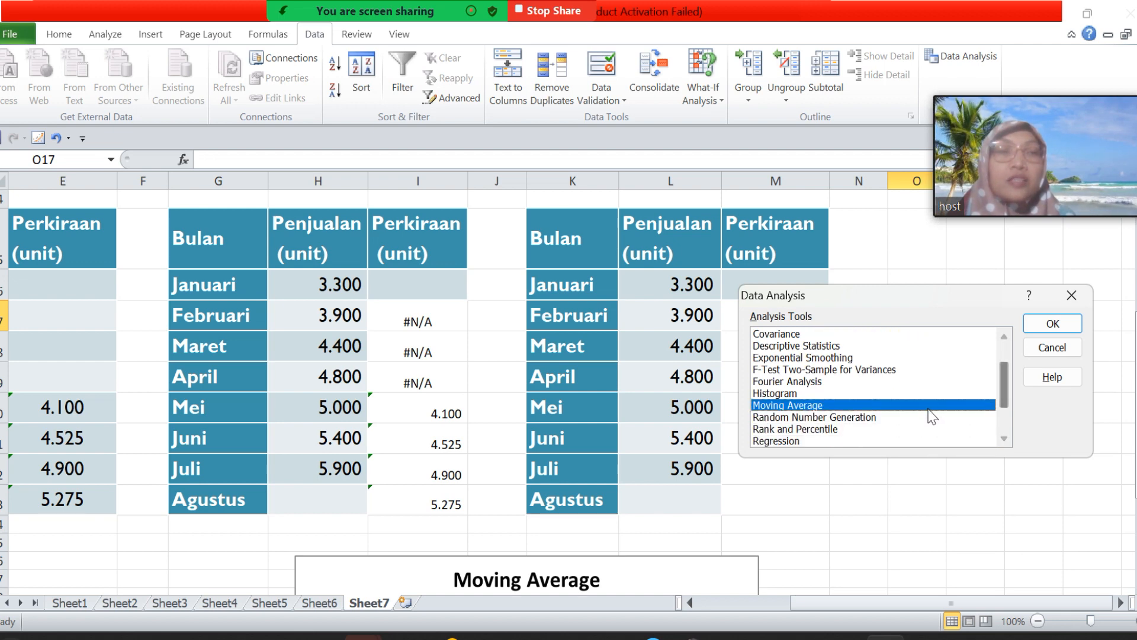
{"action": "left_click", "coordinate": [1065, 325]}
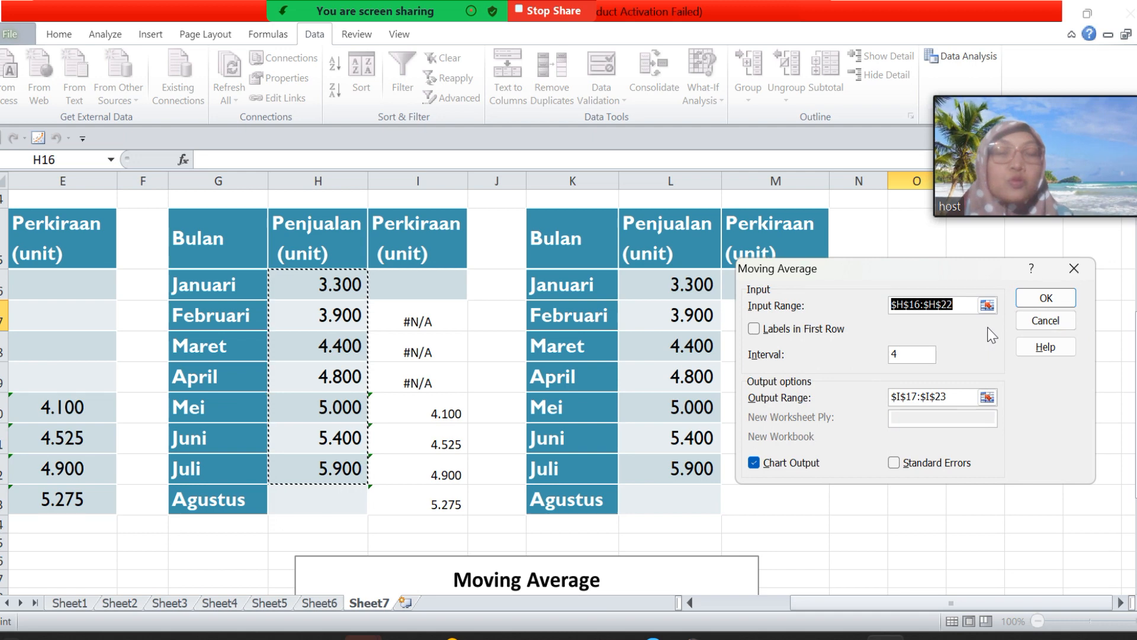
{"action": "key", "text": "BackSpace"}
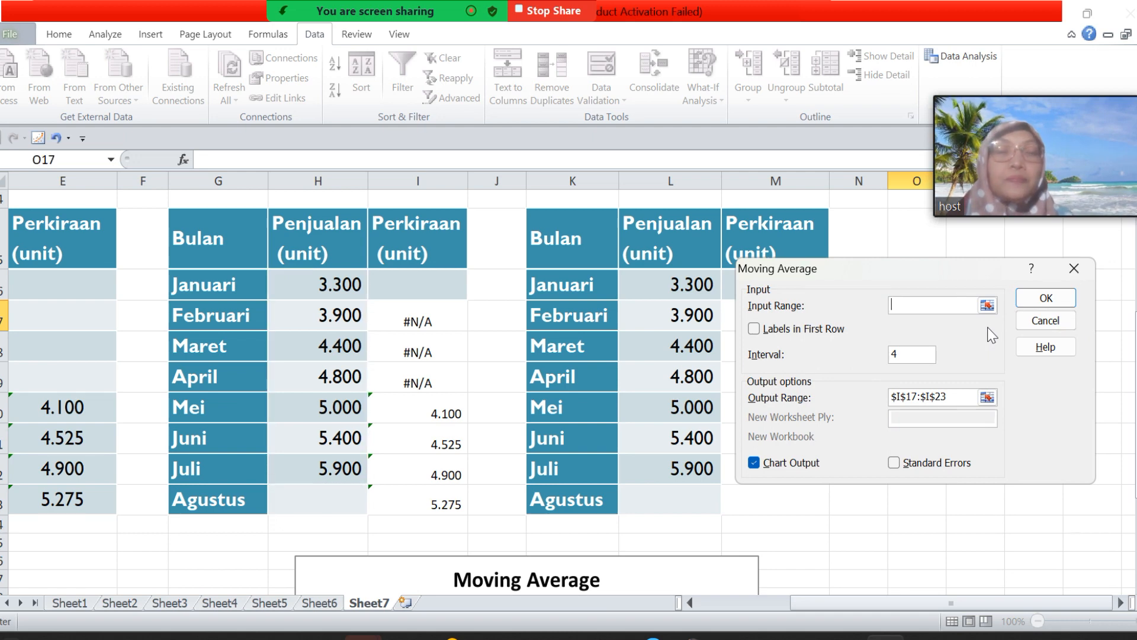
{"action": "left_click", "coordinate": [909, 354]}
{"action": "key", "text": "BackSpace"}
{"action": "left_click_drag", "start_coordinate": [954, 397], "coordinate": [871, 389]}
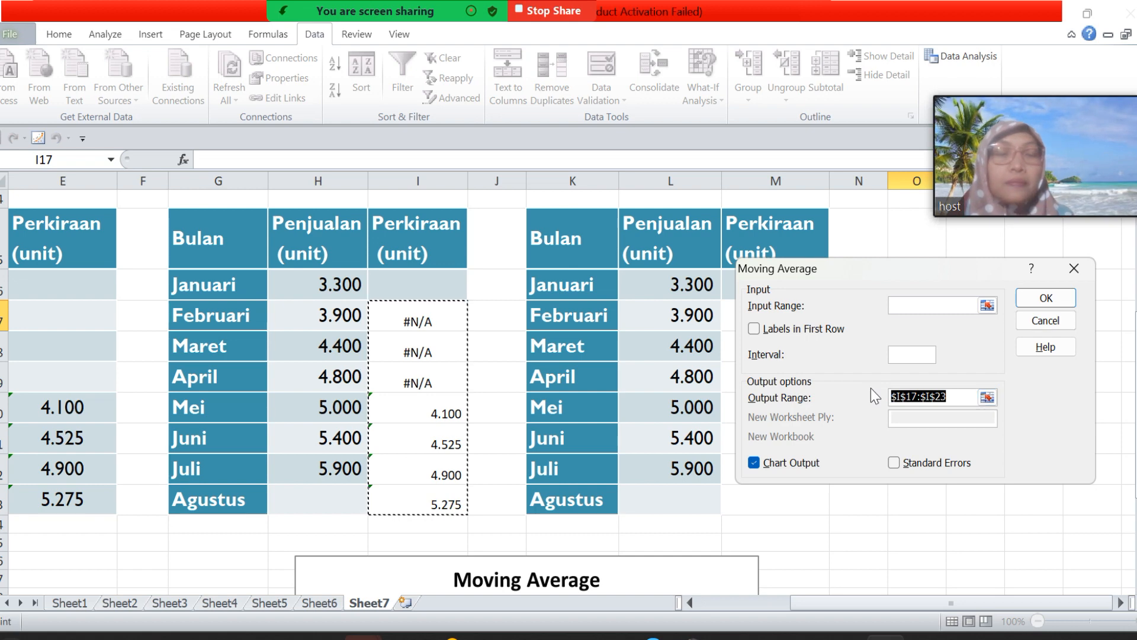
{"action": "key", "text": "BackSpace"}
{"action": "left_click", "coordinate": [939, 304]}
{"action": "left_click_drag", "start_coordinate": [926, 268], "coordinate": [1000, 296]}
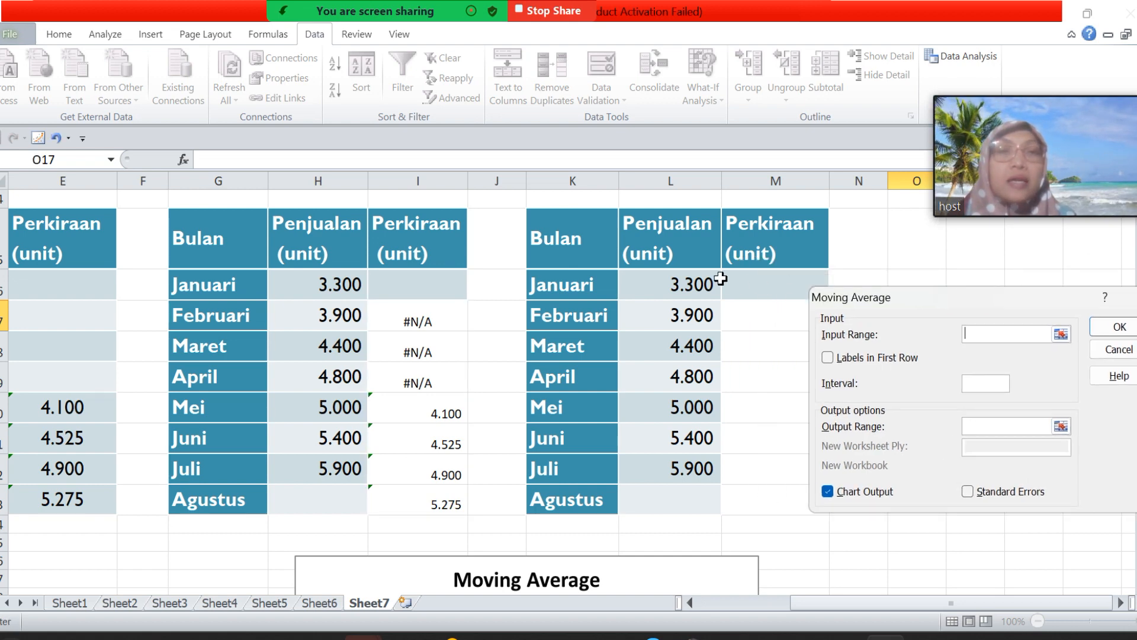
- Set the moving average input range to $L$16:$L$22, the interval to 4 and the output range to $M$16:$M$23
{"action": "left_click_drag", "start_coordinate": [690, 287], "coordinate": [691, 457]}
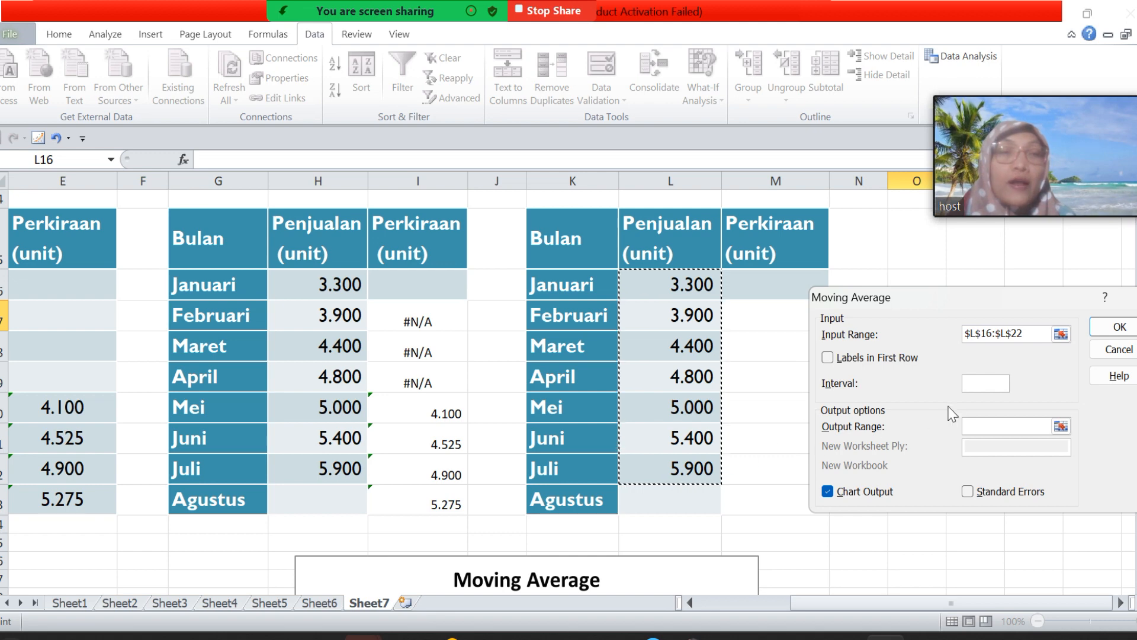
{"action": "left_click", "coordinate": [983, 382]}
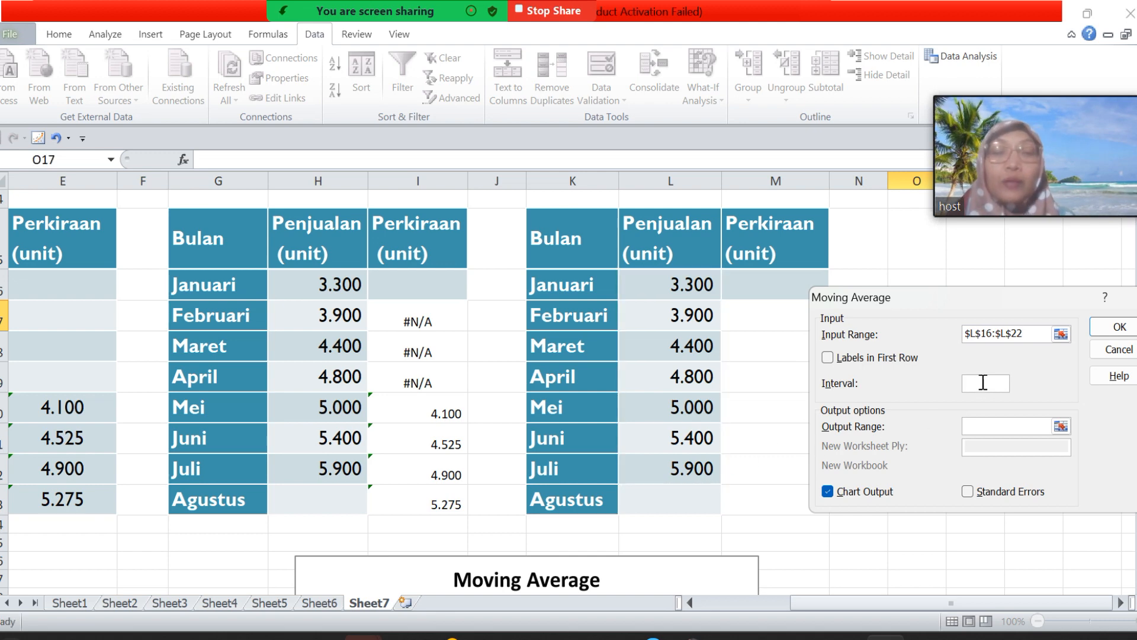
{"action": "type", "text": "4"}
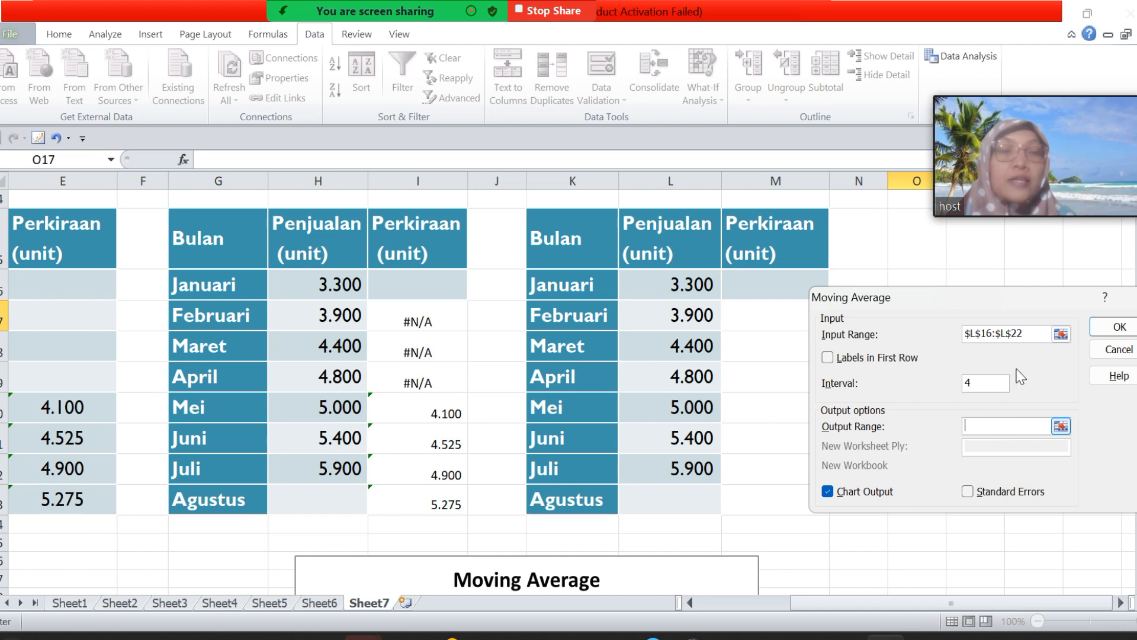
{"action": "left_click_drag", "start_coordinate": [1014, 301], "coordinate": [1061, 280]}
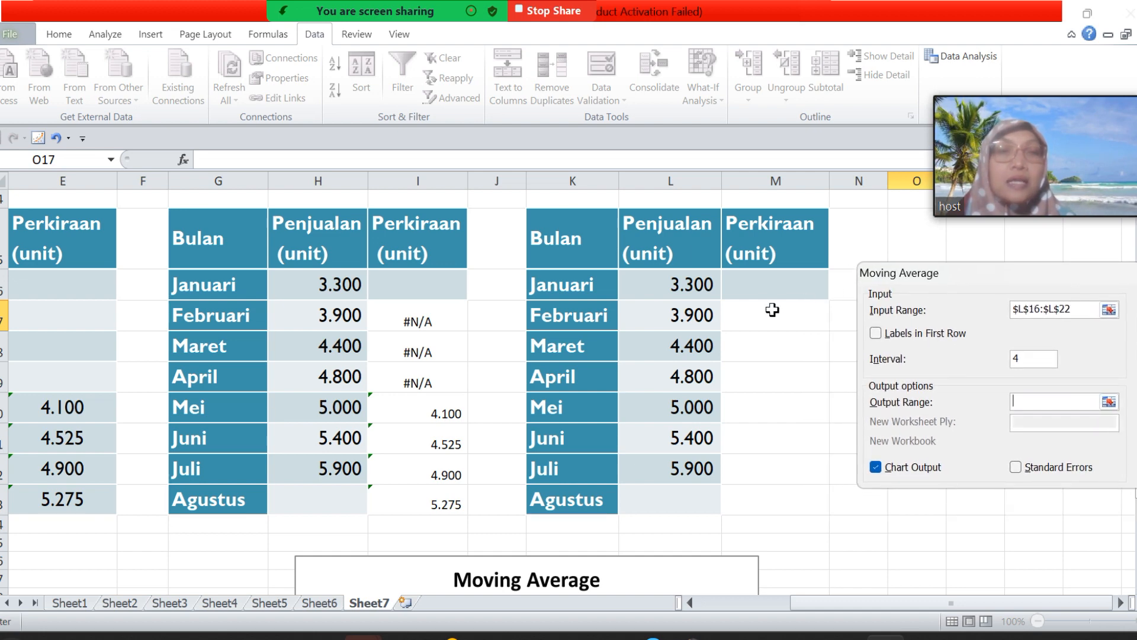
{"action": "left_click", "coordinate": [763, 291]}
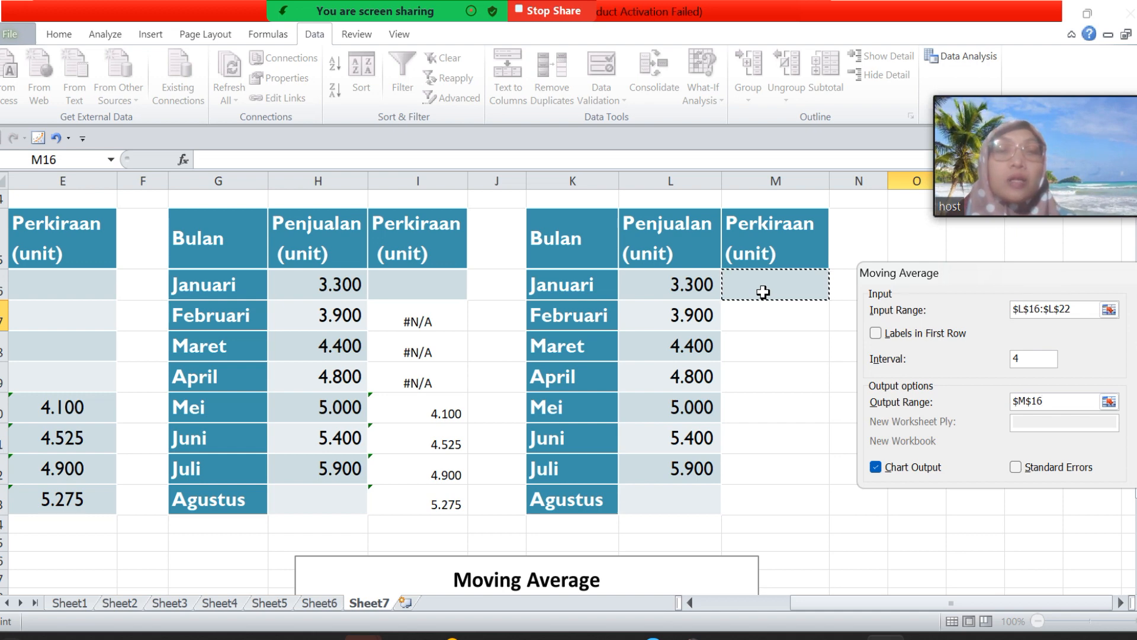
{"action": "left_click_drag", "start_coordinate": [762, 292], "coordinate": [782, 487]}
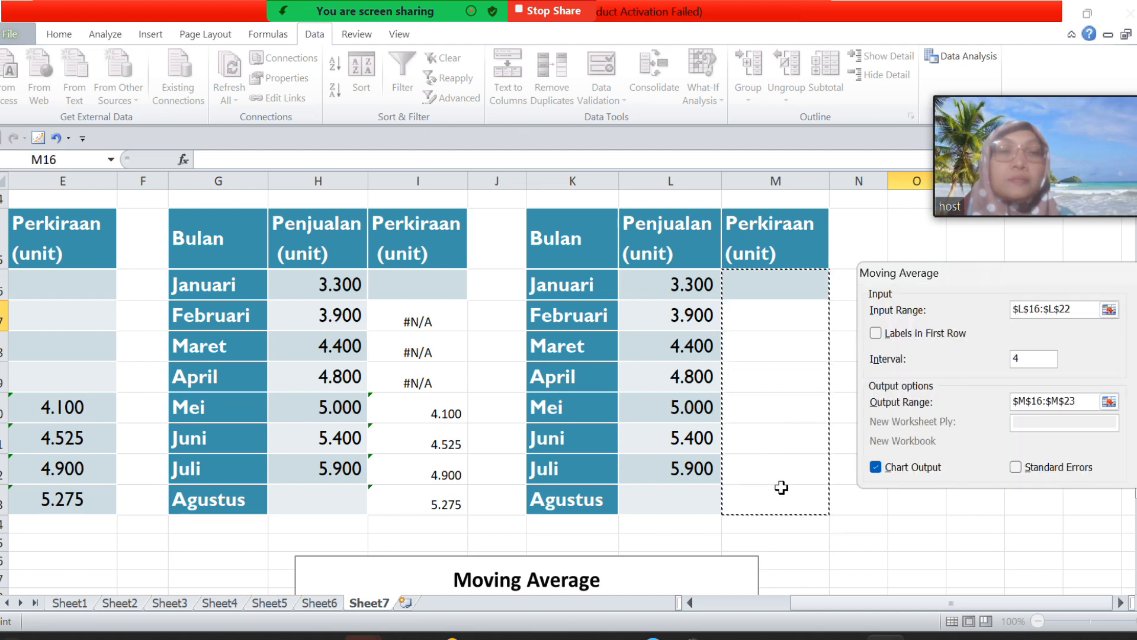
- Disable Chart Output and run the moving average analysis
{"action": "left_click", "coordinate": [886, 472]}
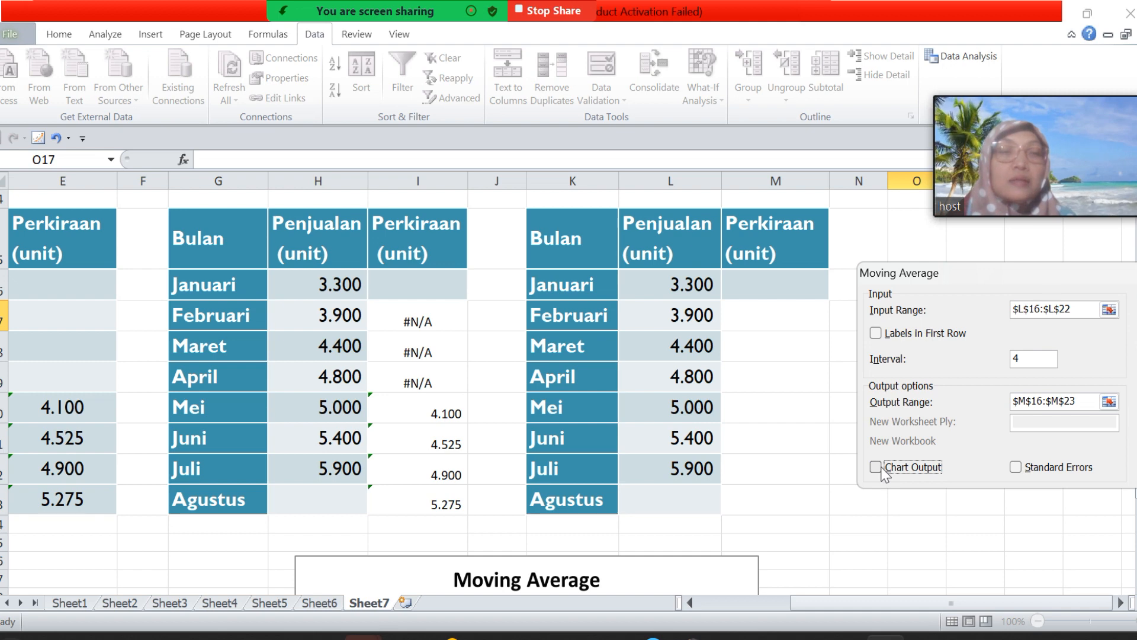
{"action": "left_click_drag", "start_coordinate": [1043, 267], "coordinate": [977, 270]}
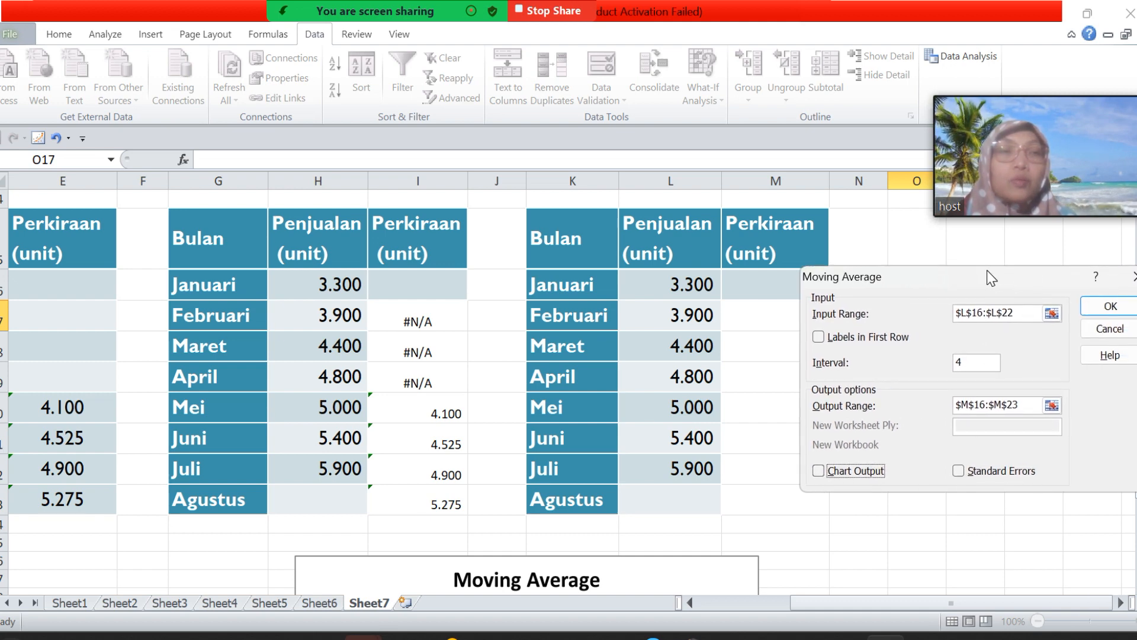
{"action": "left_click", "coordinate": [1110, 306]}
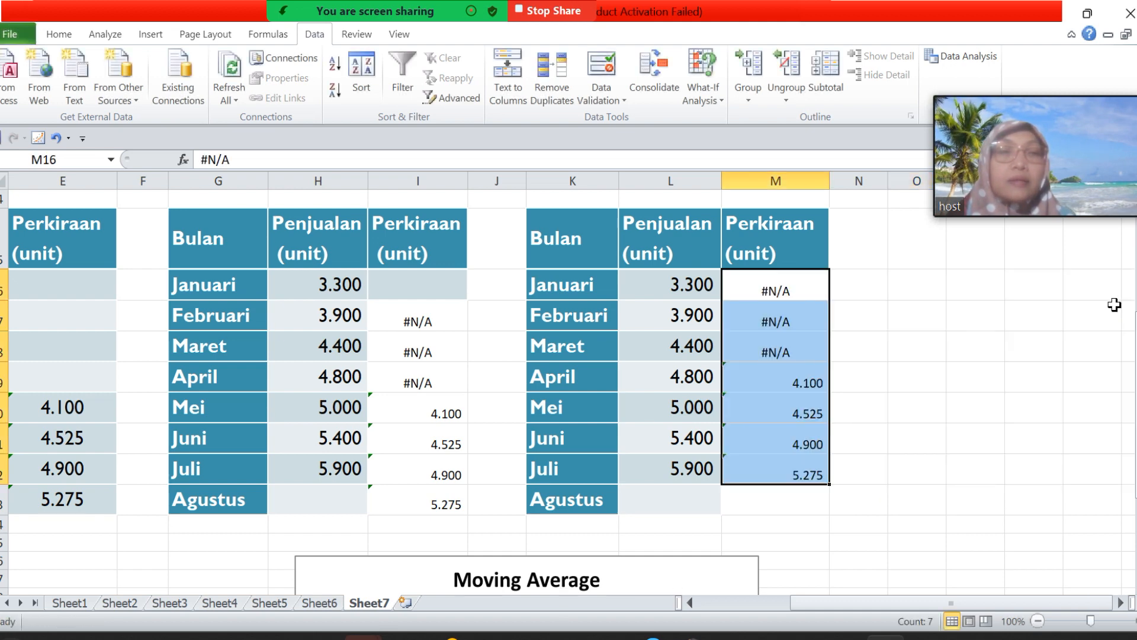
- Check the month alignment of the new forecasts in column M, inspecting the July formula in M22, the August row and January's M16
{"action": "left_click", "coordinate": [990, 402]}
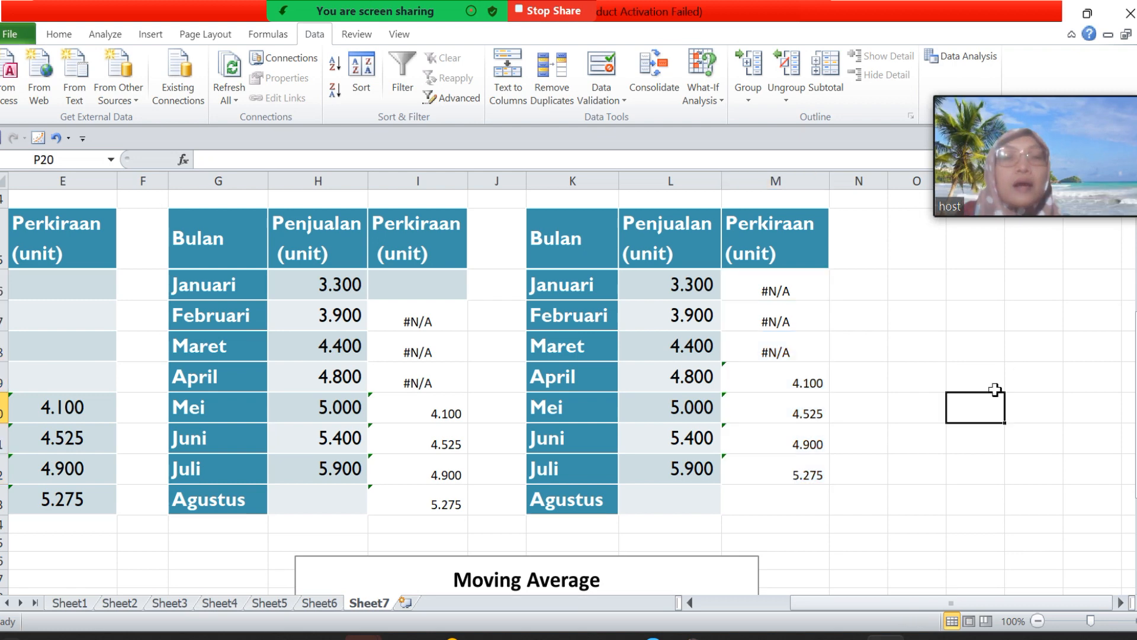
{"action": "left_click", "coordinate": [808, 473]}
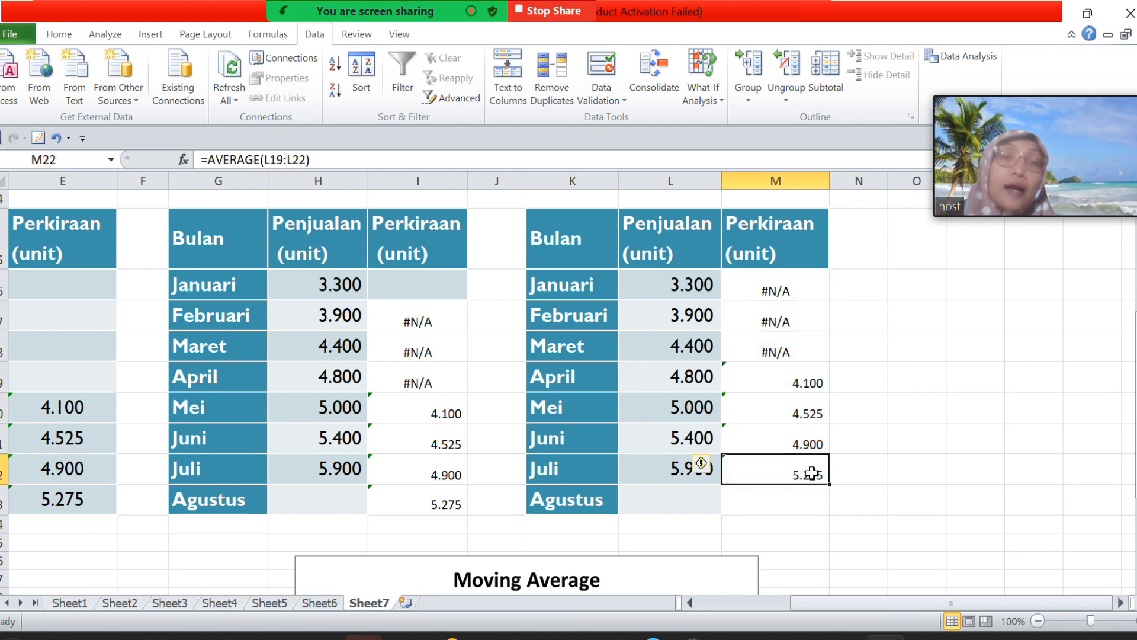
{"action": "left_click", "coordinate": [687, 502]}
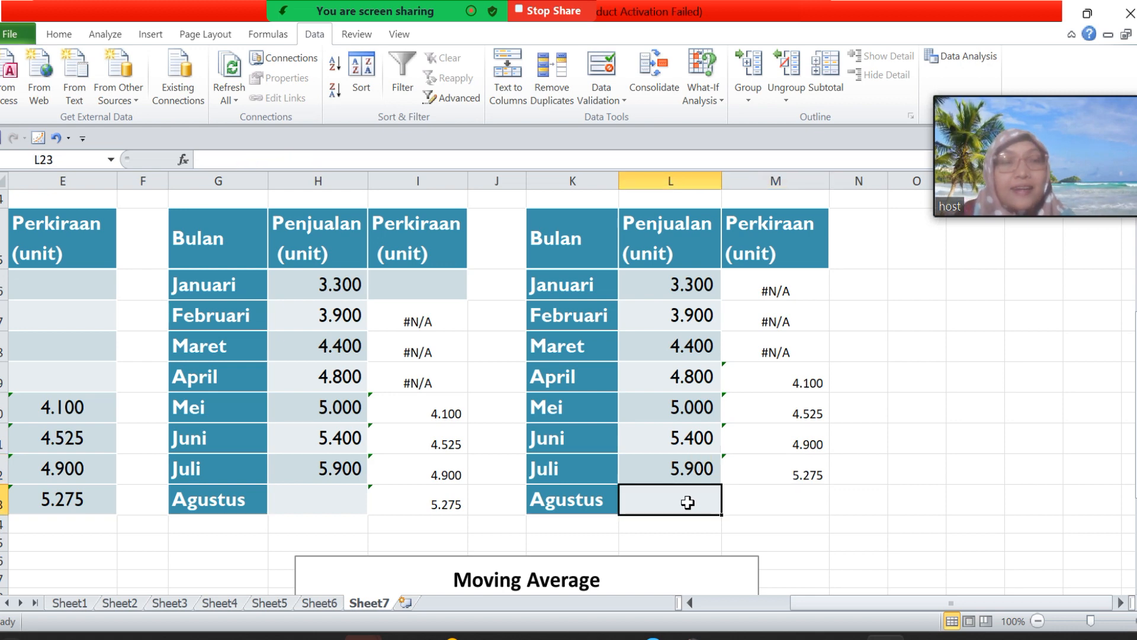
{"action": "left_click", "coordinate": [758, 503]}
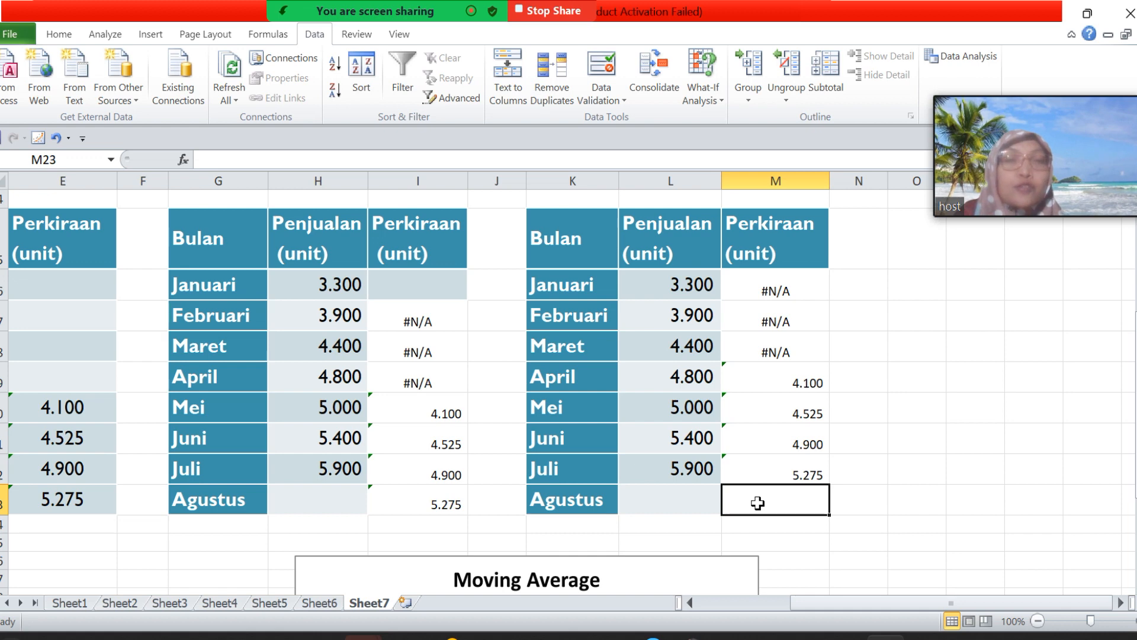
{"action": "left_click", "coordinate": [781, 282]}
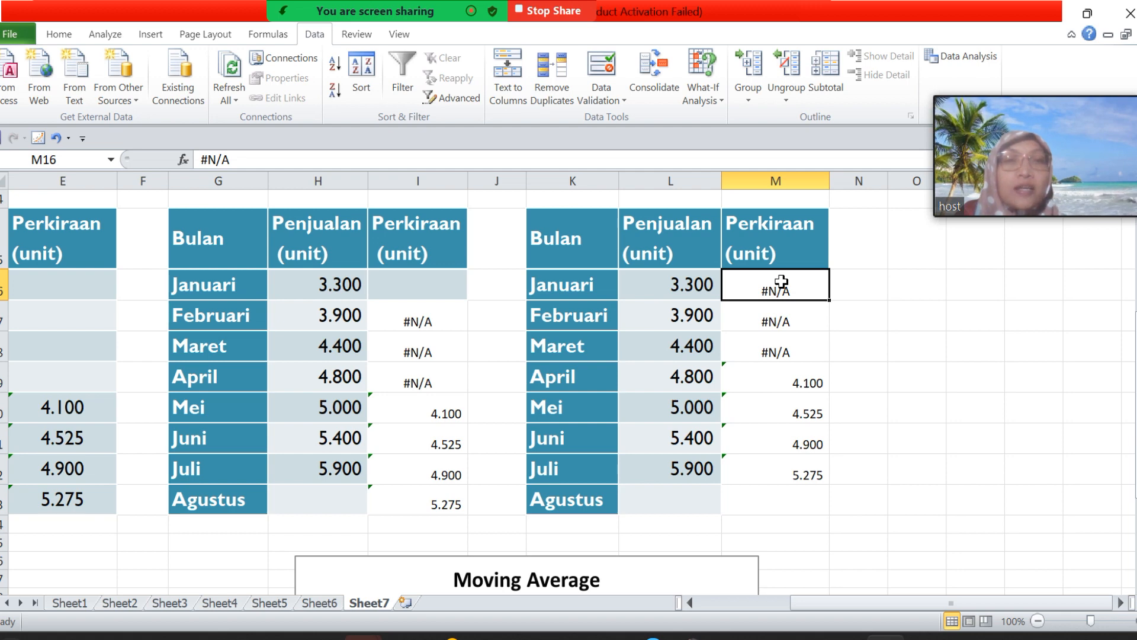
- Examine output range M16:M23, comparing the AVERAGE formulas for July, May and April with their months and the August cell
{"action": "left_click_drag", "start_coordinate": [774, 289], "coordinate": [797, 494]}
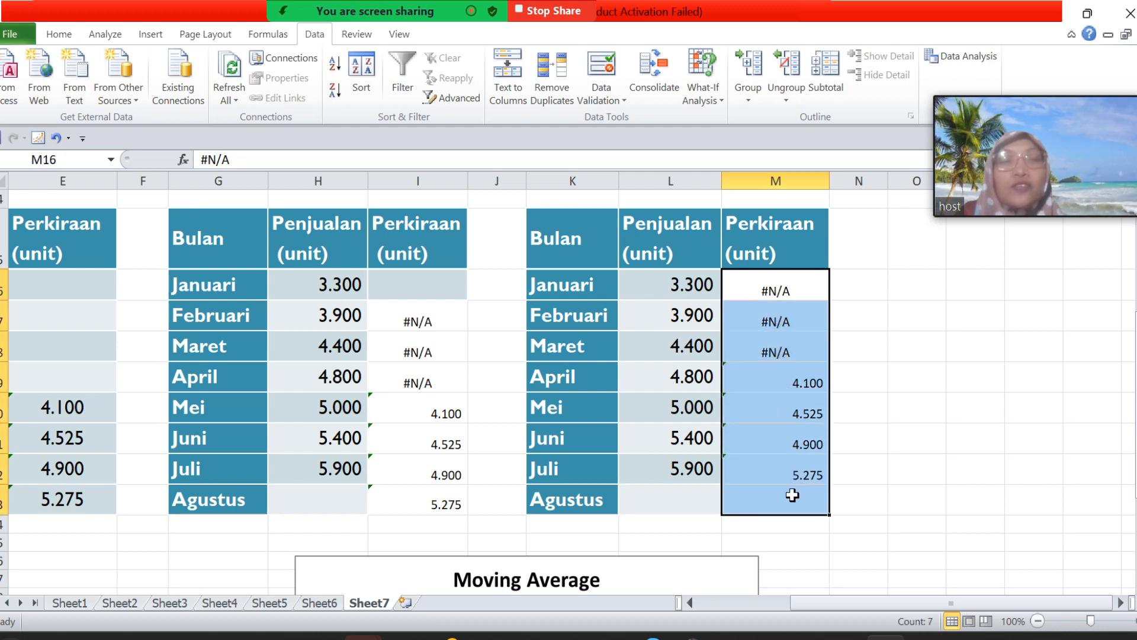
{"action": "left_click", "coordinate": [795, 494]}
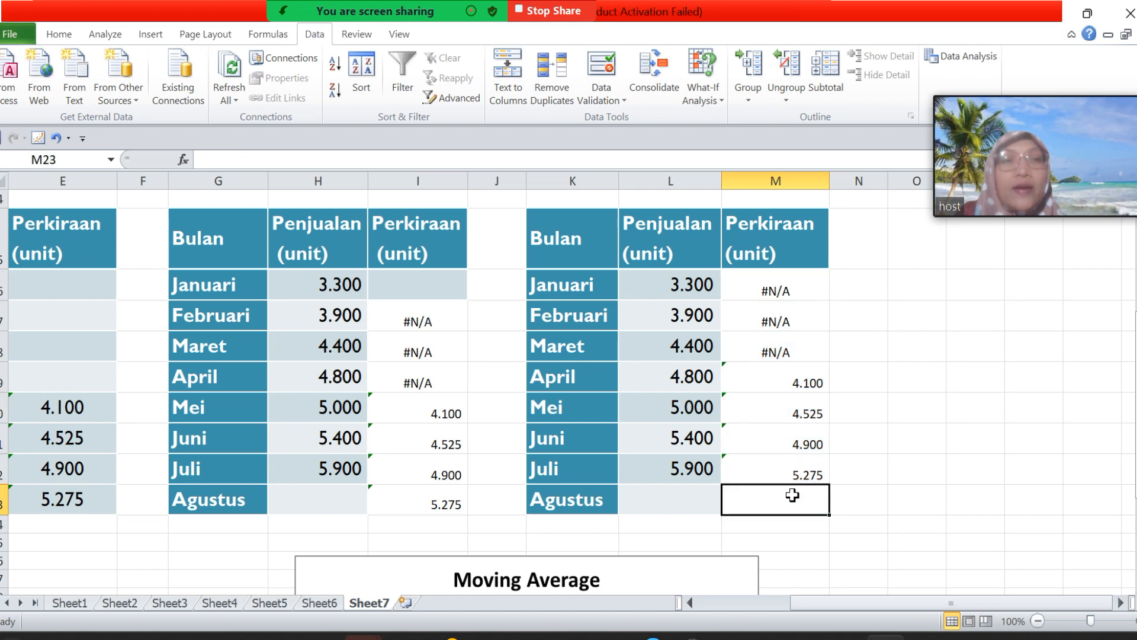
{"action": "double_click", "coordinate": [817, 471]}
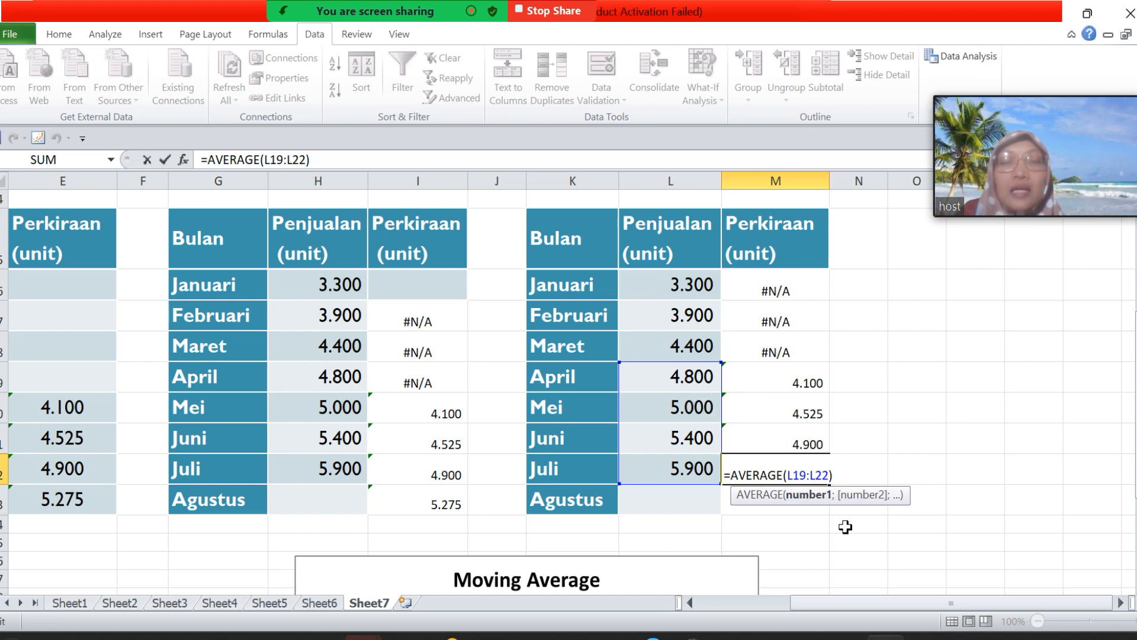
{"action": "key", "text": "ctrl+Return"}
{"action": "left_click", "coordinate": [799, 501]}
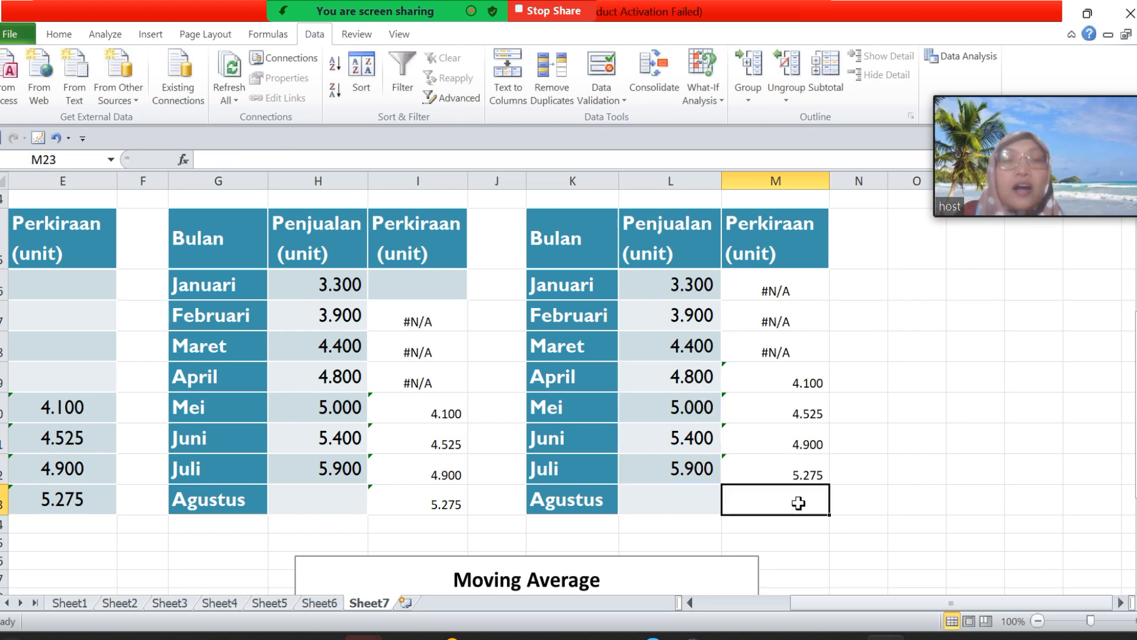
{"action": "left_click", "coordinate": [810, 413]}
{"action": "double_click", "coordinate": [811, 413]}
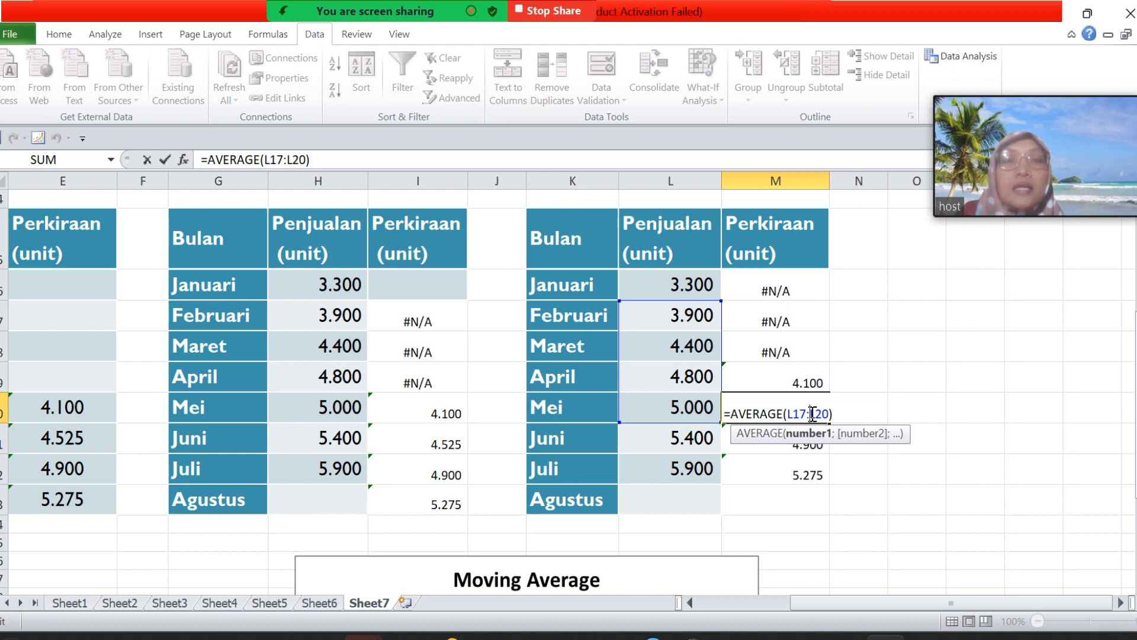
{"action": "key", "text": "Escape"}
{"action": "double_click", "coordinate": [806, 382]}
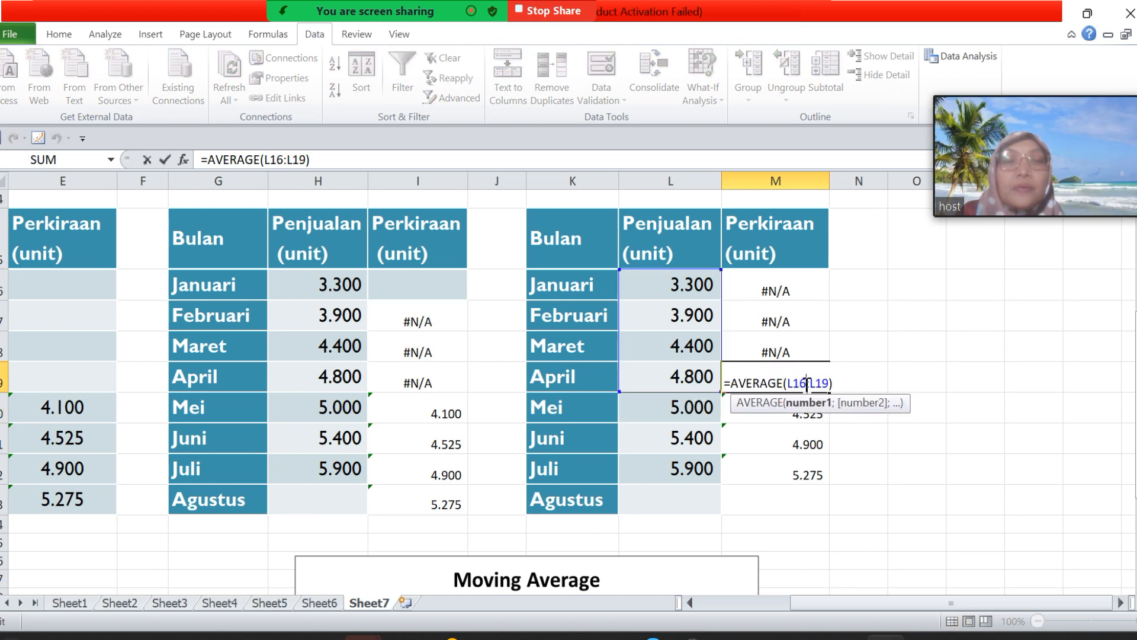
{"action": "key", "text": "Escape"}
{"action": "left_click", "coordinate": [805, 494]}
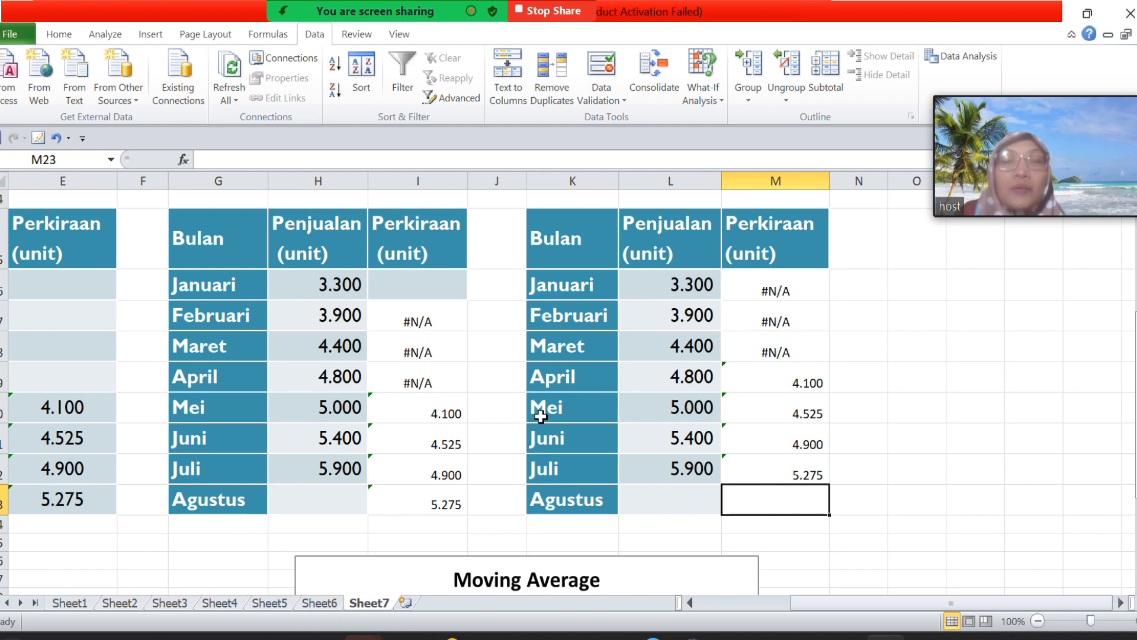
- Review the second table's output range I17:I23 and inspect which months the August formula in I23 averages
{"action": "left_click", "coordinate": [454, 500]}
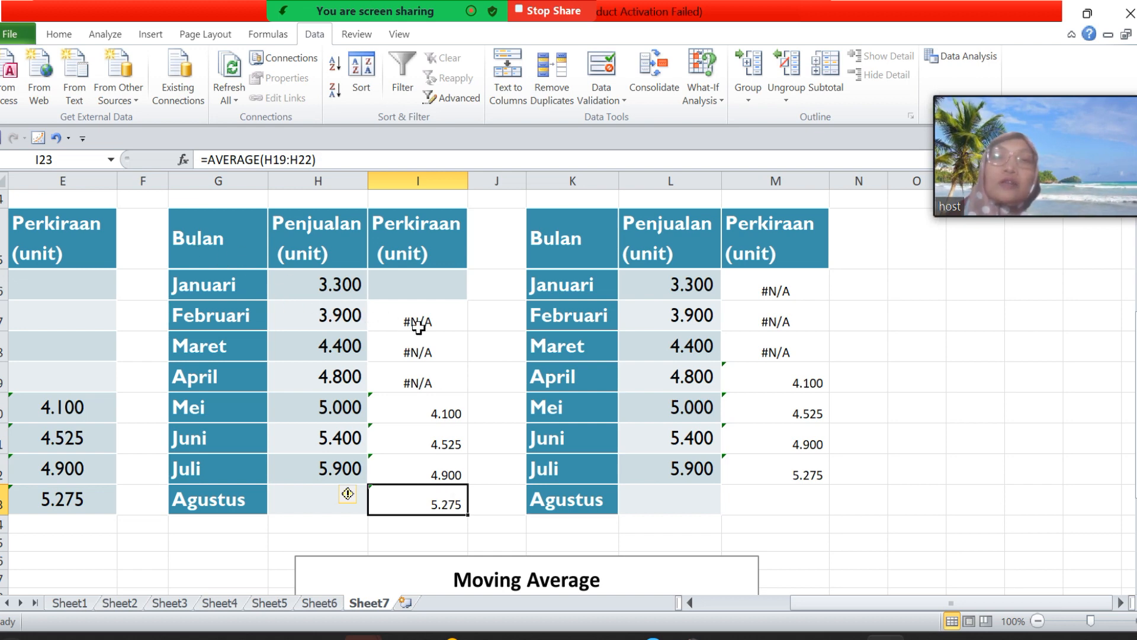
{"action": "left_click", "coordinate": [436, 315]}
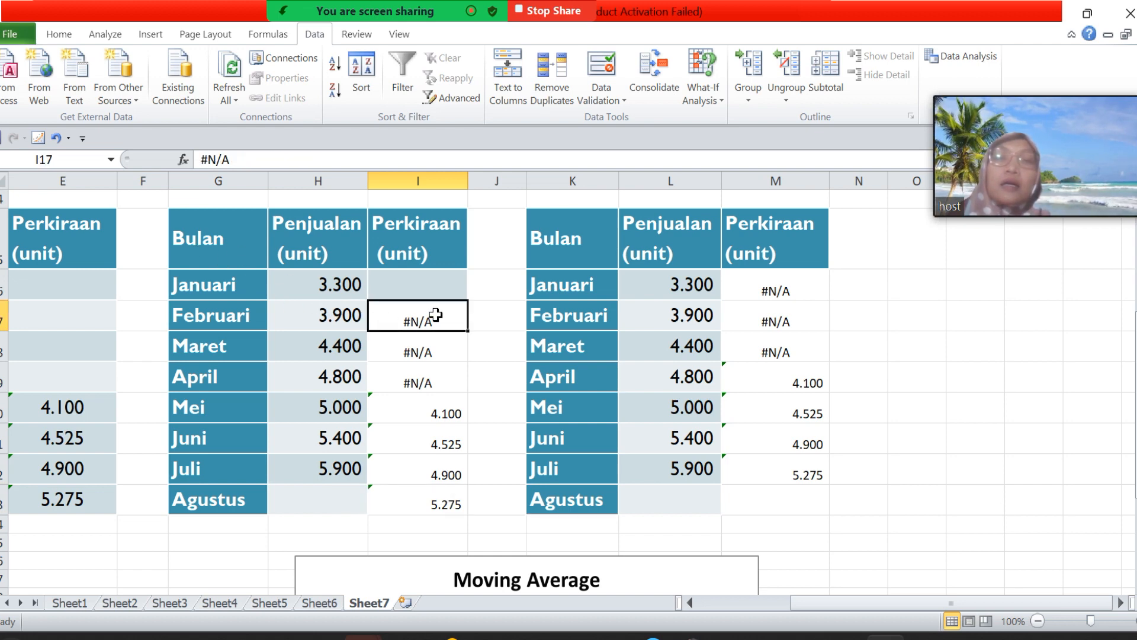
{"action": "left_click_drag", "start_coordinate": [435, 314], "coordinate": [433, 491]}
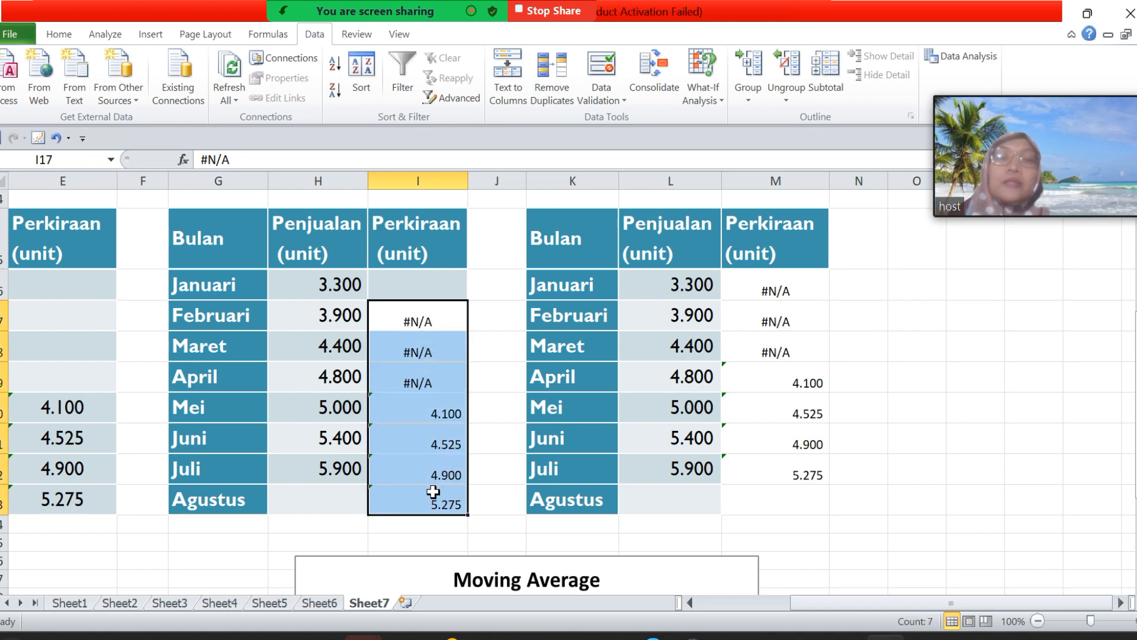
{"action": "double_click", "coordinate": [444, 503]}
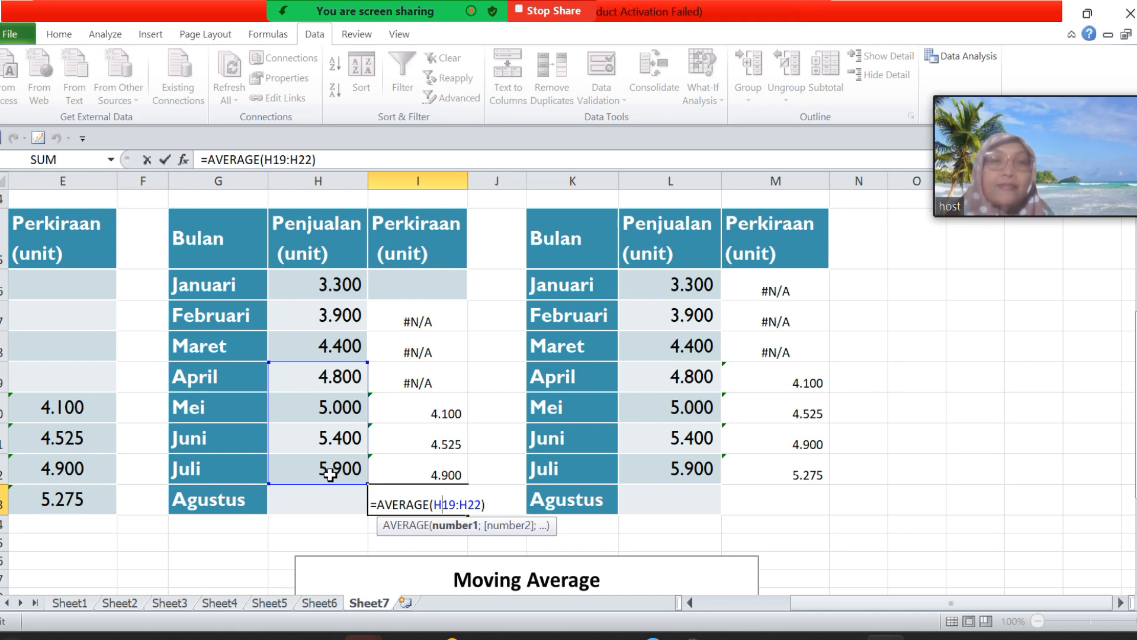
{"action": "key", "text": "Return"}
- Inspect the July formula in M22 and compare its position with the August cell M23
{"action": "left_click", "coordinate": [795, 478]}
{"action": "double_click", "coordinate": [794, 478]}
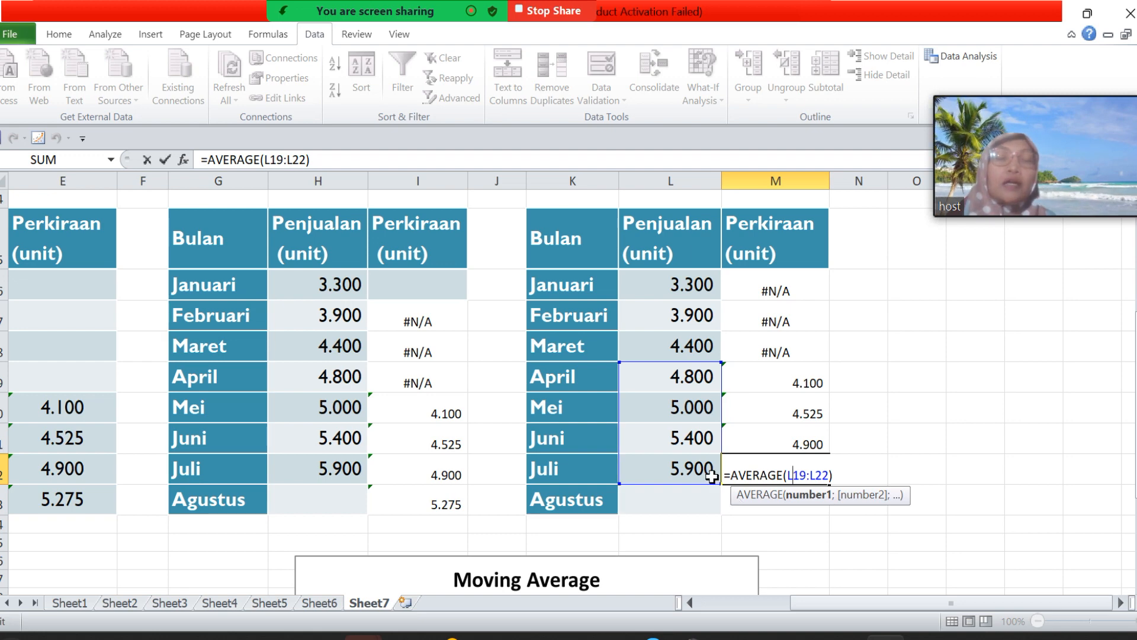
{"action": "key", "text": "Escape"}
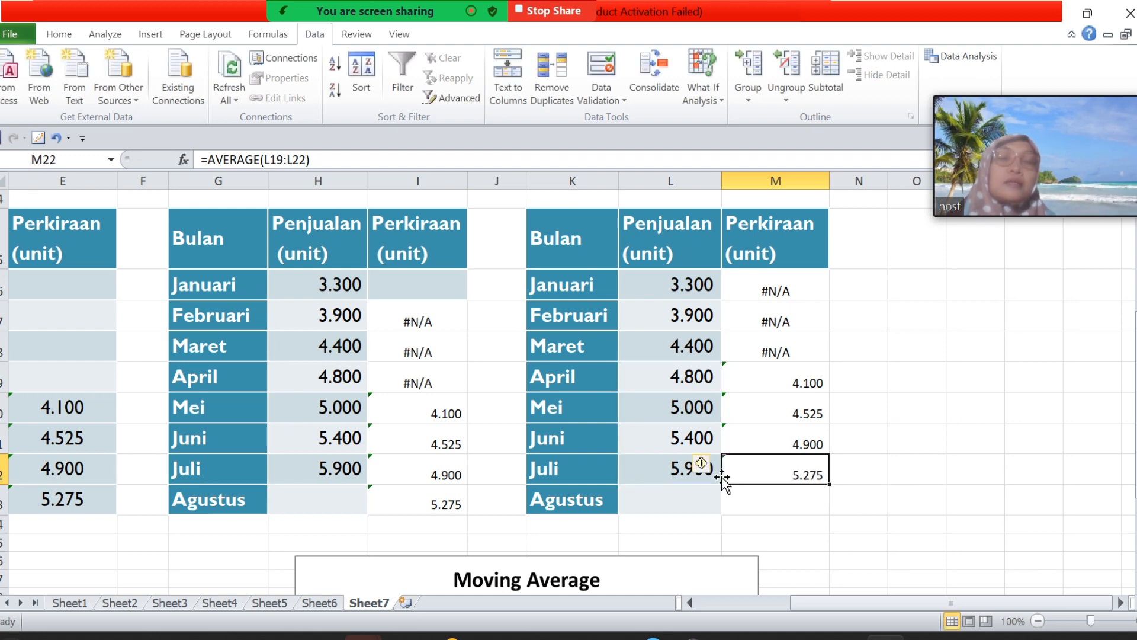
{"action": "left_click", "coordinate": [776, 495]}
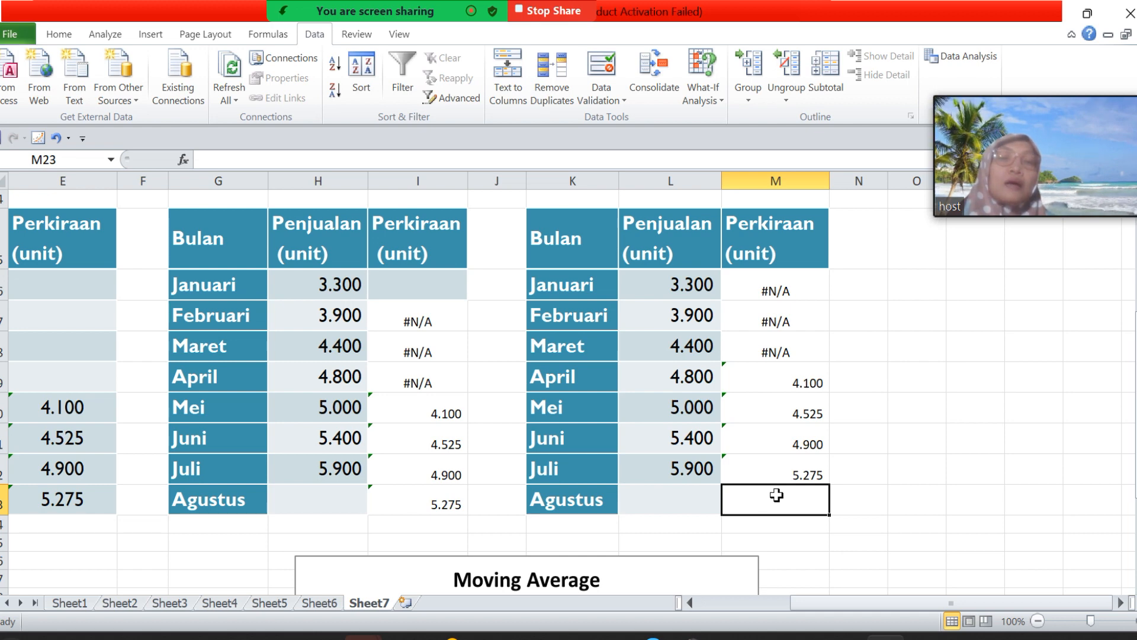
{"action": "left_click", "coordinate": [776, 465]}
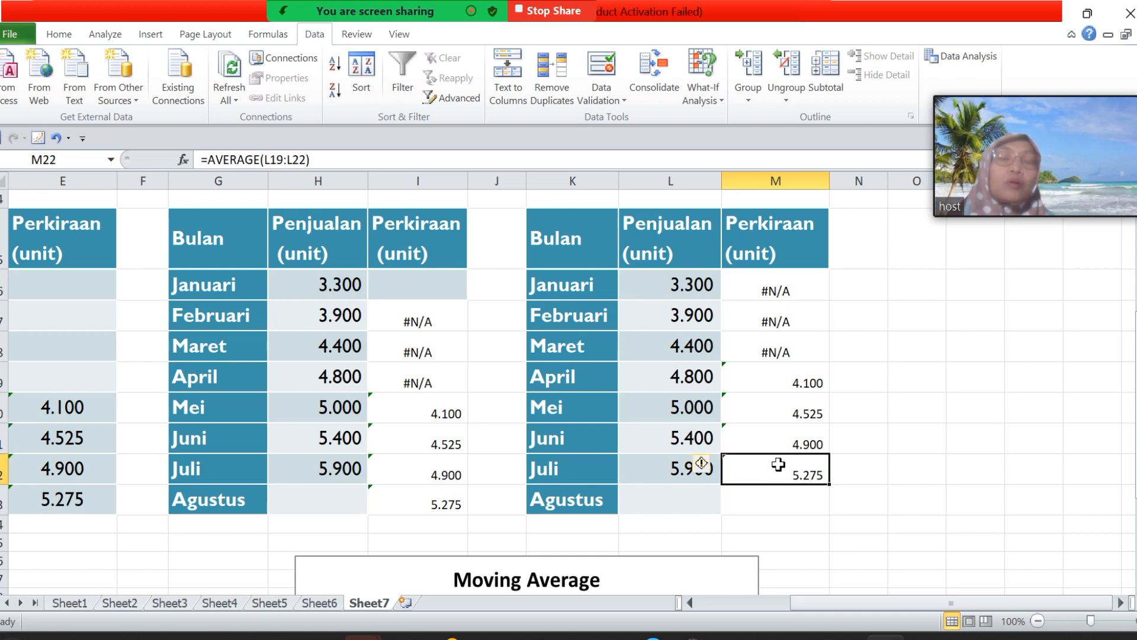
- Check January's M16, July's M22 and April's M19 against the August cell to trace the forecast misalignment
{"action": "double_click", "coordinate": [791, 284]}
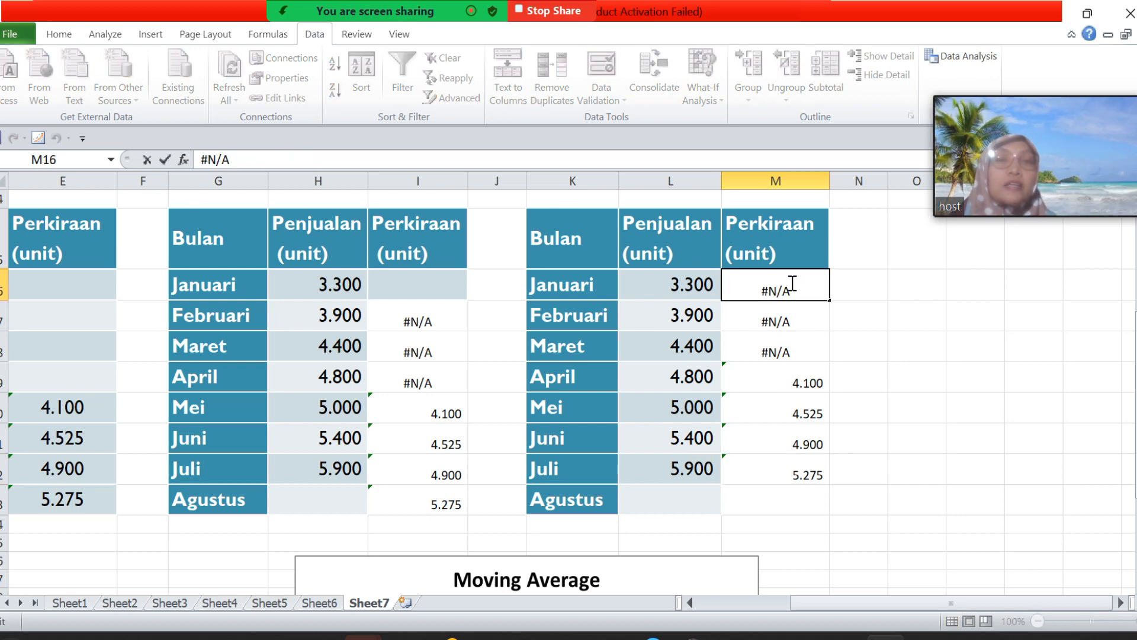
{"action": "left_click", "coordinate": [804, 465]}
{"action": "double_click", "coordinate": [804, 466]}
{"action": "key", "text": "Escape"}
{"action": "left_click", "coordinate": [803, 495]}
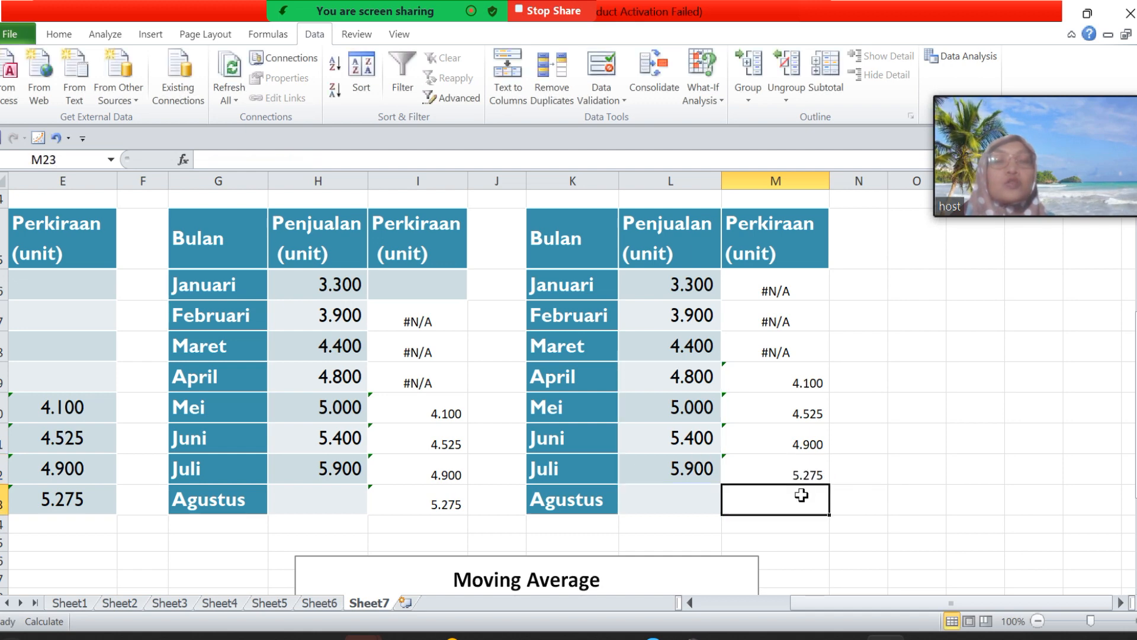
{"action": "key", "text": "Escape"}
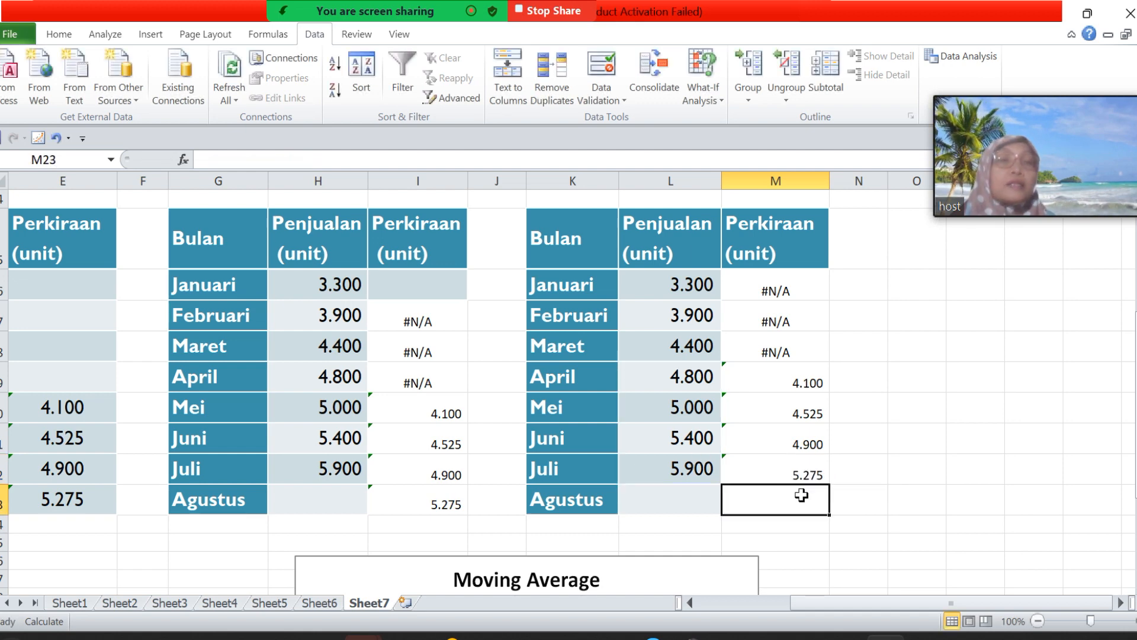
{"action": "left_click", "coordinate": [802, 384]}
{"action": "double_click", "coordinate": [801, 384]}
{"action": "key", "text": "Escape"}
{"action": "left_click", "coordinate": [799, 491]}
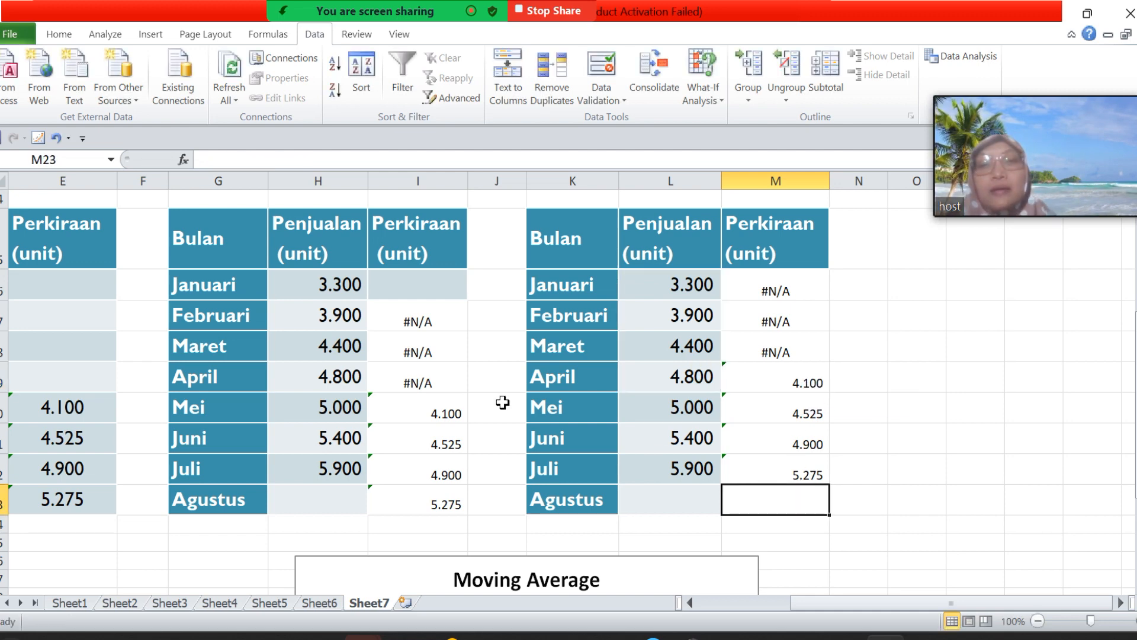
- Compare the forecasts in I20:I23 with output range M16:M23, checking the third table's August row
{"action": "left_click_drag", "start_coordinate": [430, 409], "coordinate": [428, 498]}
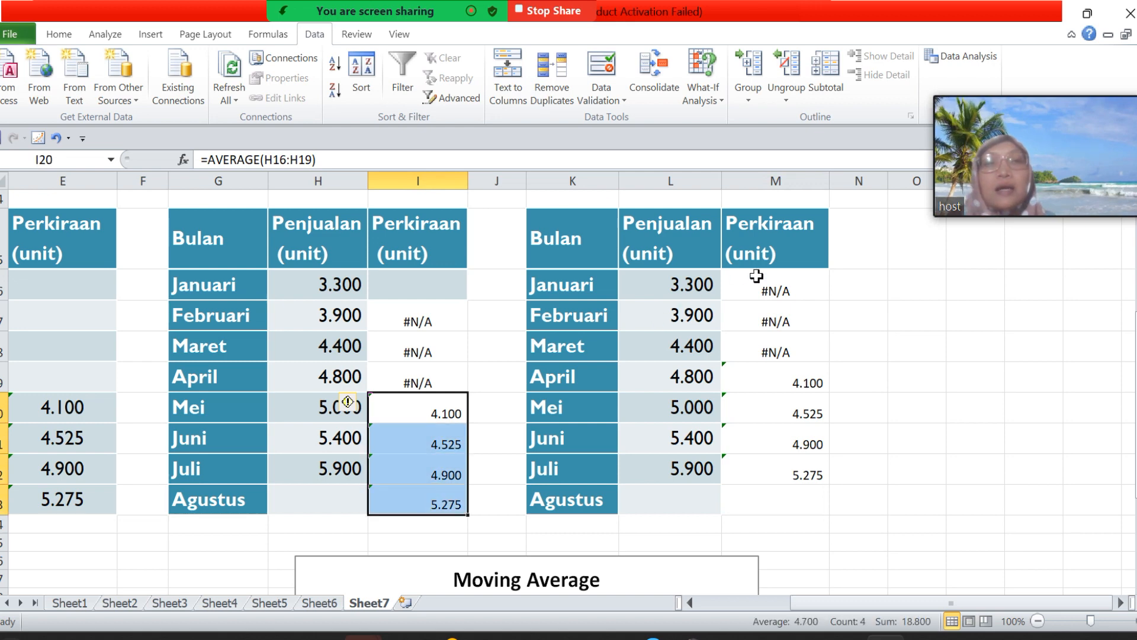
{"action": "left_click_drag", "start_coordinate": [764, 287], "coordinate": [785, 493]}
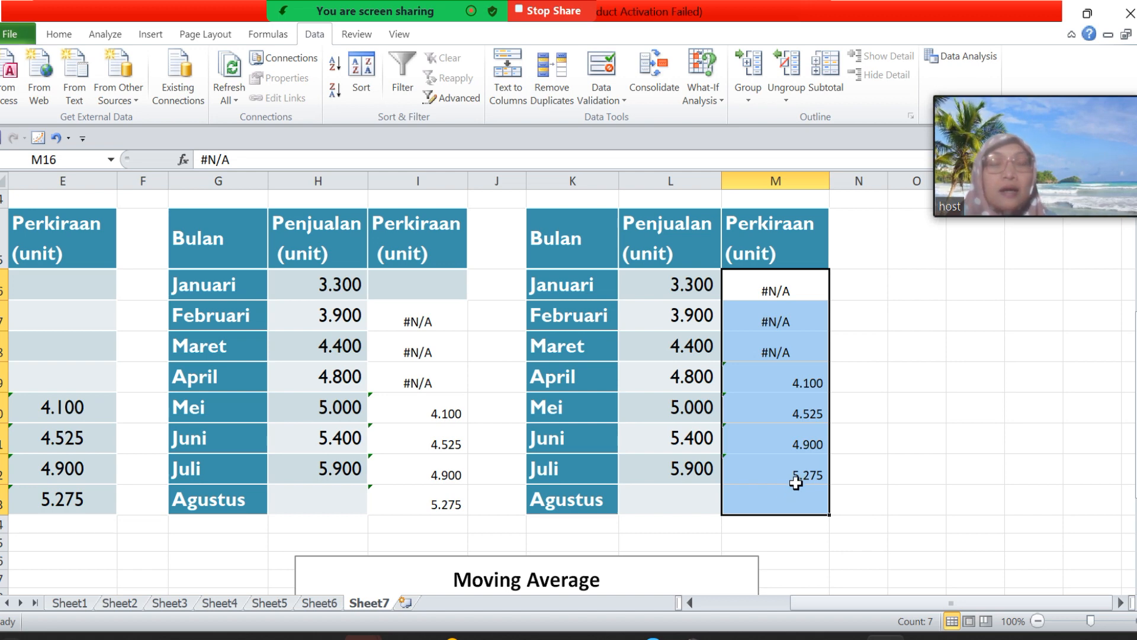
{"action": "left_click", "coordinate": [795, 483]}
{"action": "left_click", "coordinate": [791, 492]}
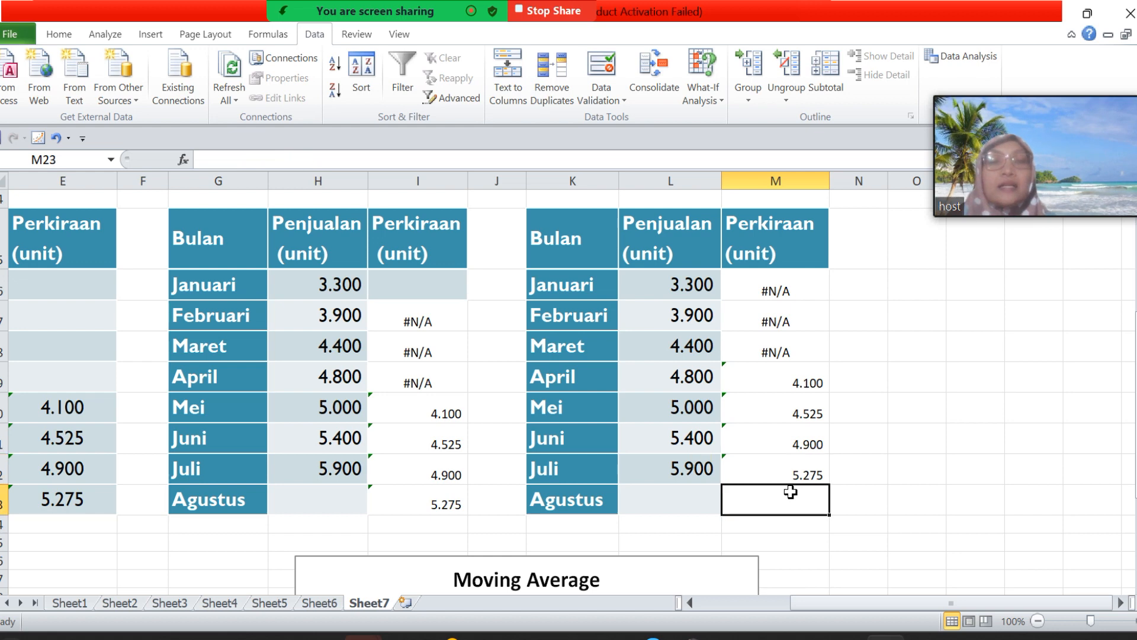
{"action": "key", "text": "Left"}
{"action": "key", "text": "Left"}
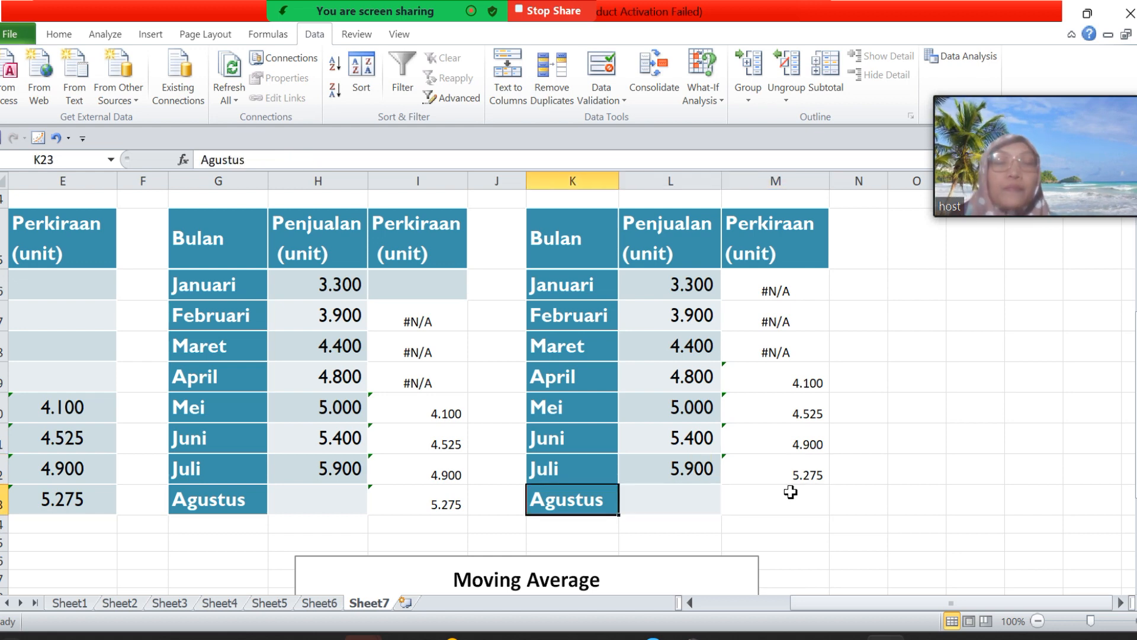
{"action": "key", "text": "Right"}
{"action": "key", "text": "Right"}
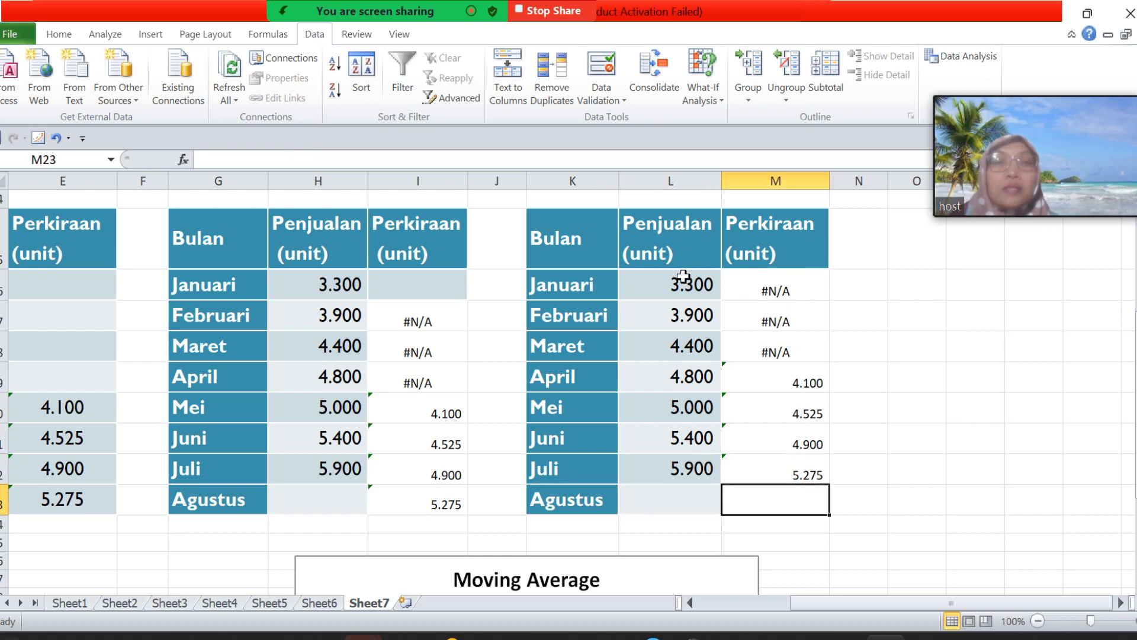
- Black out the misaligned forecasts in M16:M23 with a black cell fill
{"action": "left_click_drag", "start_coordinate": [752, 286], "coordinate": [774, 490]}
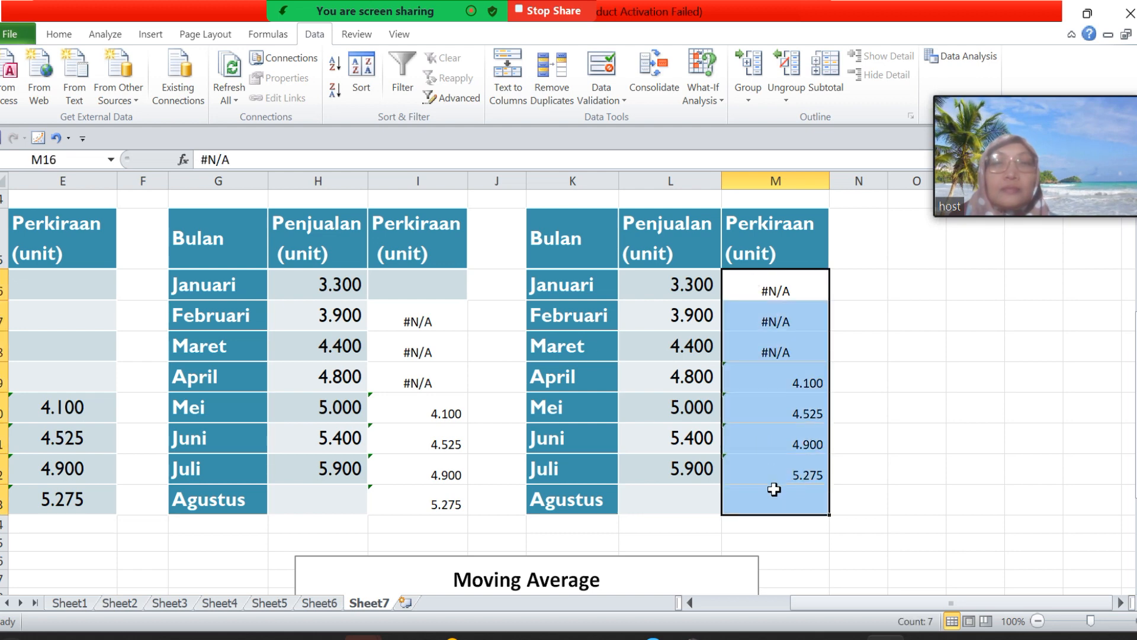
{"action": "left_click", "coordinate": [58, 33]}
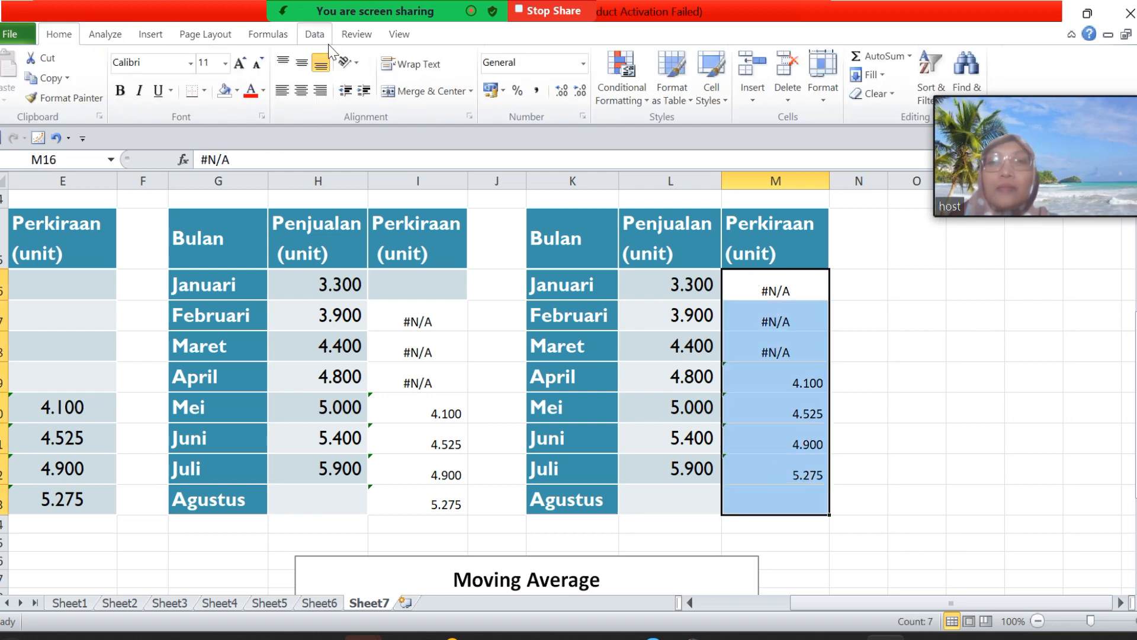
{"action": "left_click", "coordinate": [238, 91]}
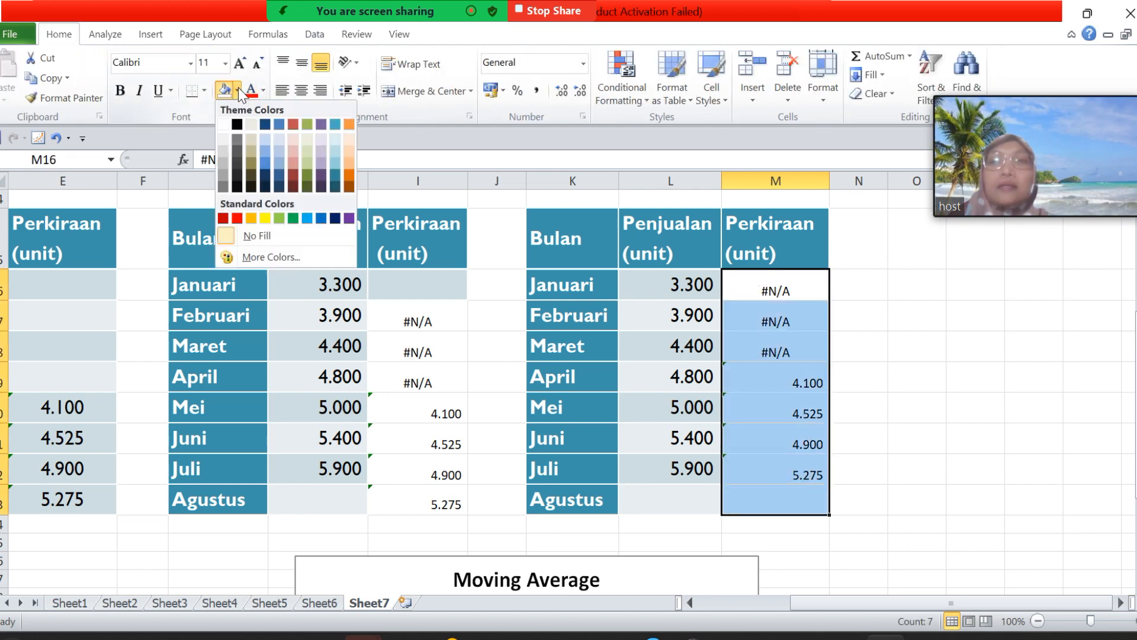
{"action": "left_click", "coordinate": [237, 125]}
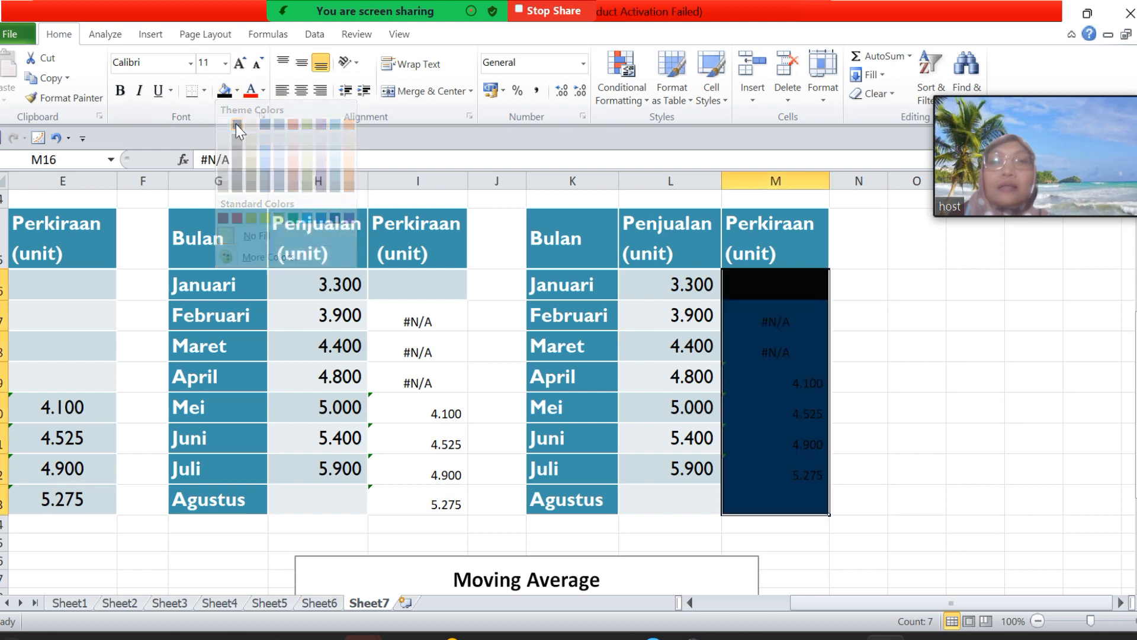
{"action": "left_click", "coordinate": [429, 353]}
- Review the first two forecast tables side by side from column A and locate the Data Analysis command
{"action": "key", "text": "Left"}
{"action": "key", "text": "Left"}
{"action": "key", "text": "Left"}
{"action": "key", "text": "Left"}
{"action": "key", "text": "Left"}
{"action": "key", "text": "Left"}
{"action": "key", "text": "Left"}
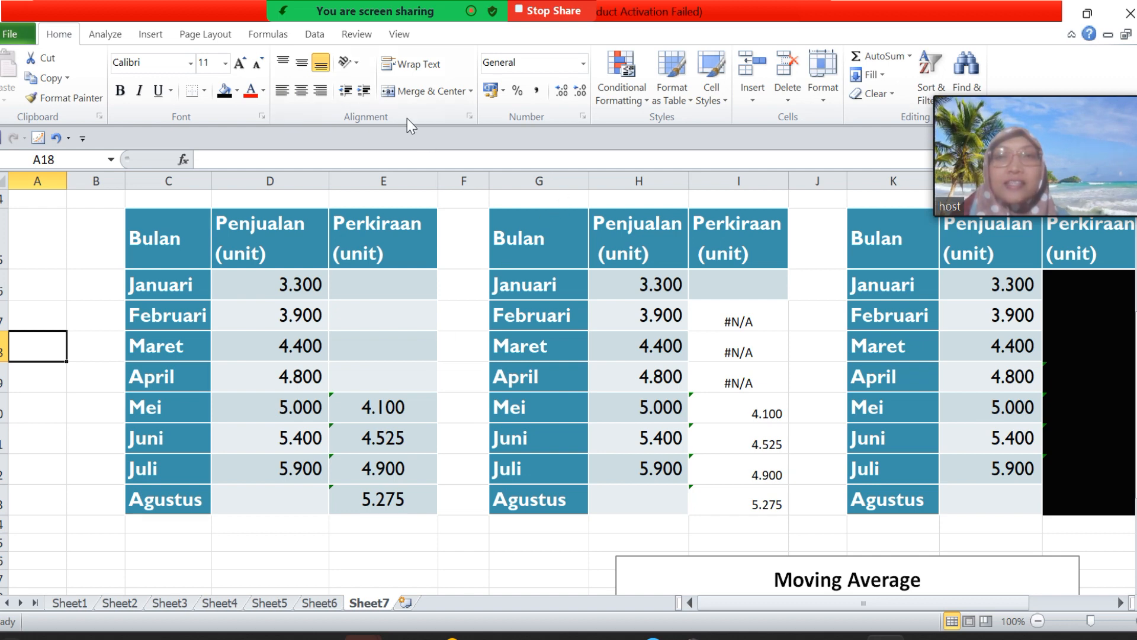
{"action": "left_click", "coordinate": [312, 34]}
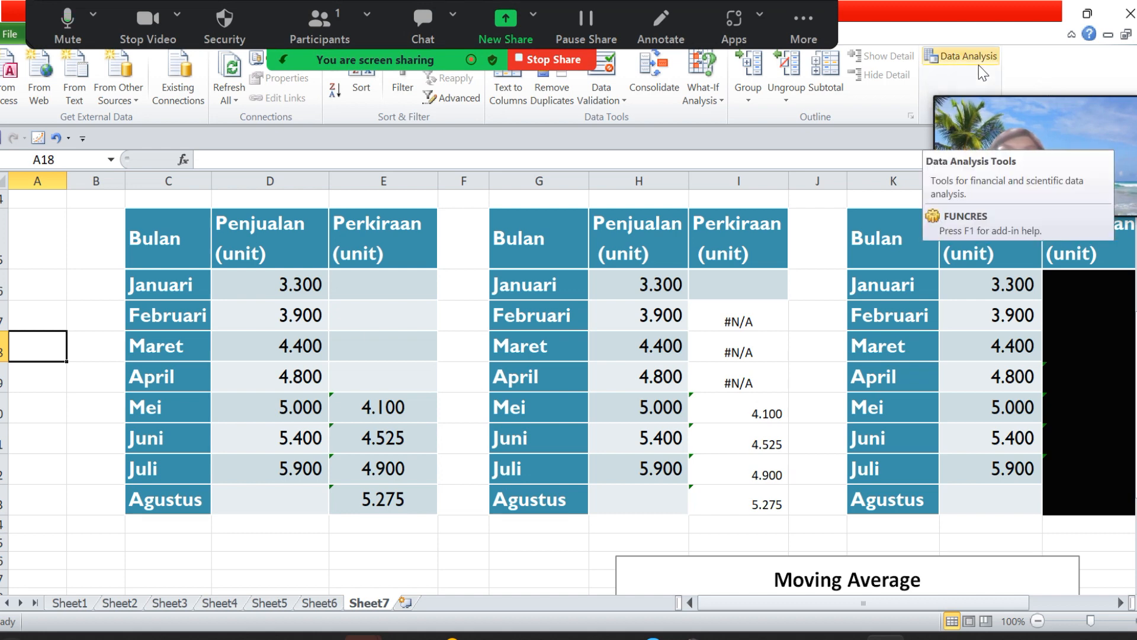
{"action": "mouse_move", "coordinate": [1076, 86]}
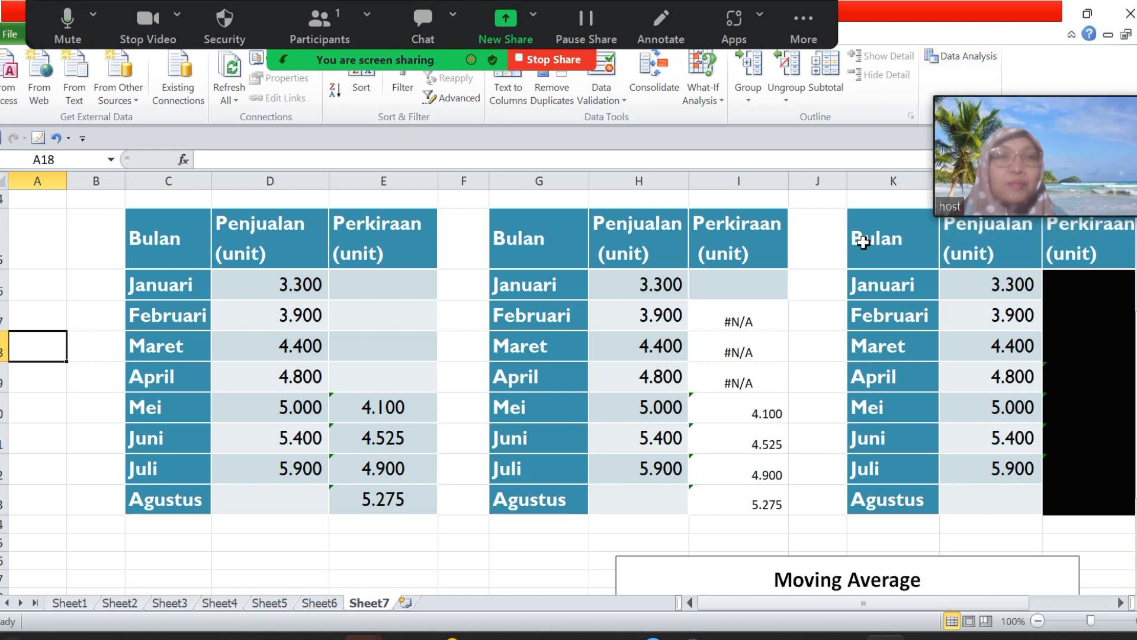
{"action": "left_click", "coordinate": [832, 210]}
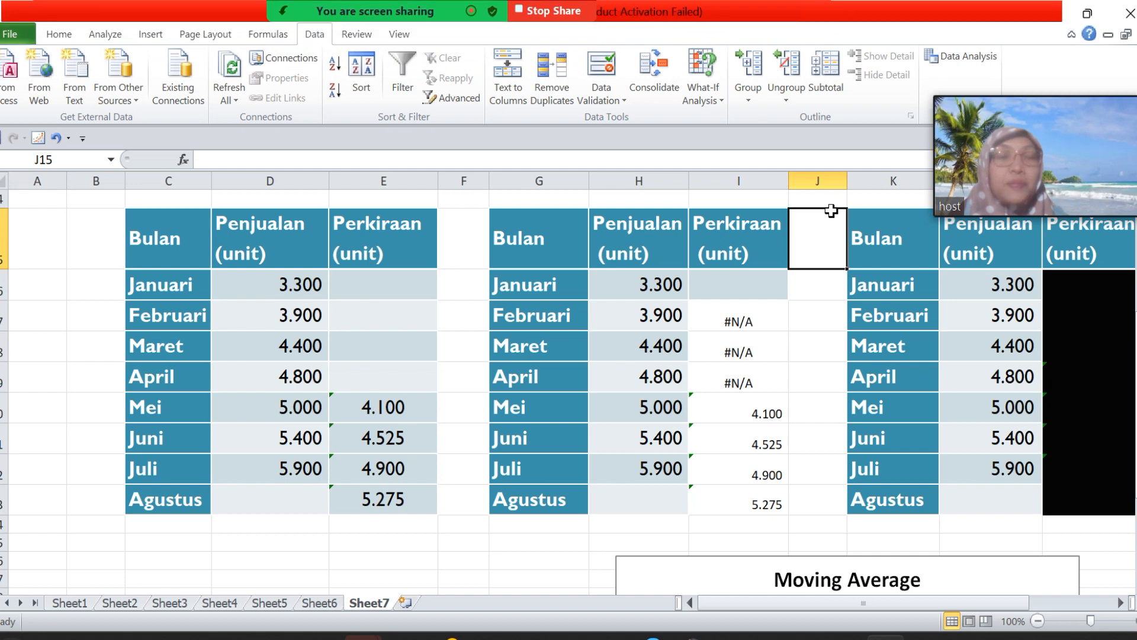
{"action": "left_click", "coordinate": [819, 330]}
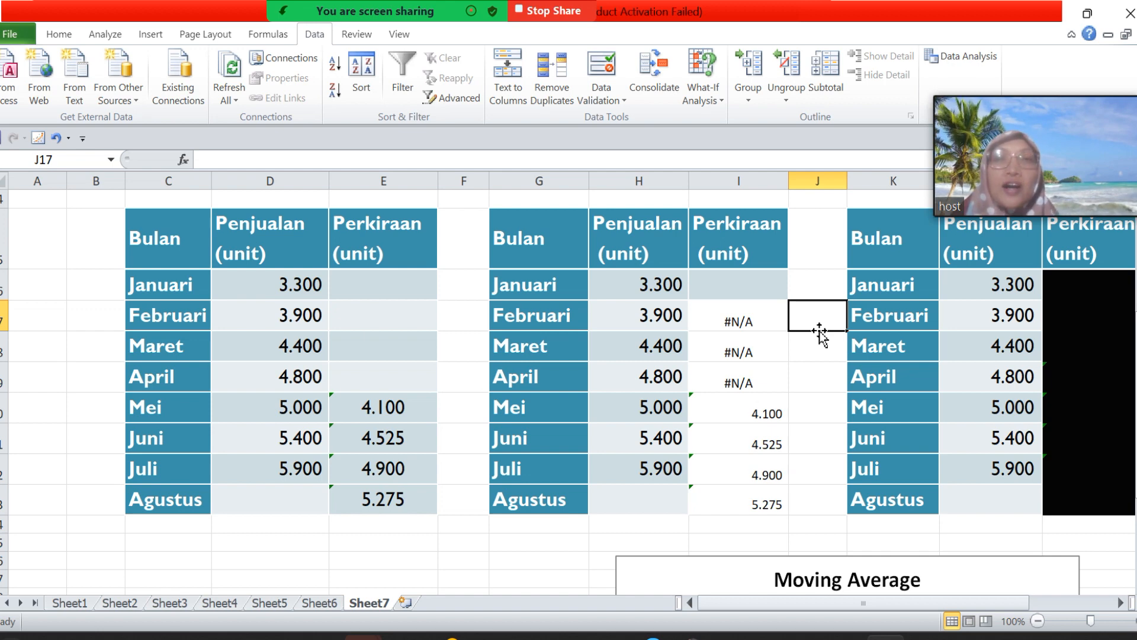
{"action": "mouse_move", "coordinate": [402, 24]}
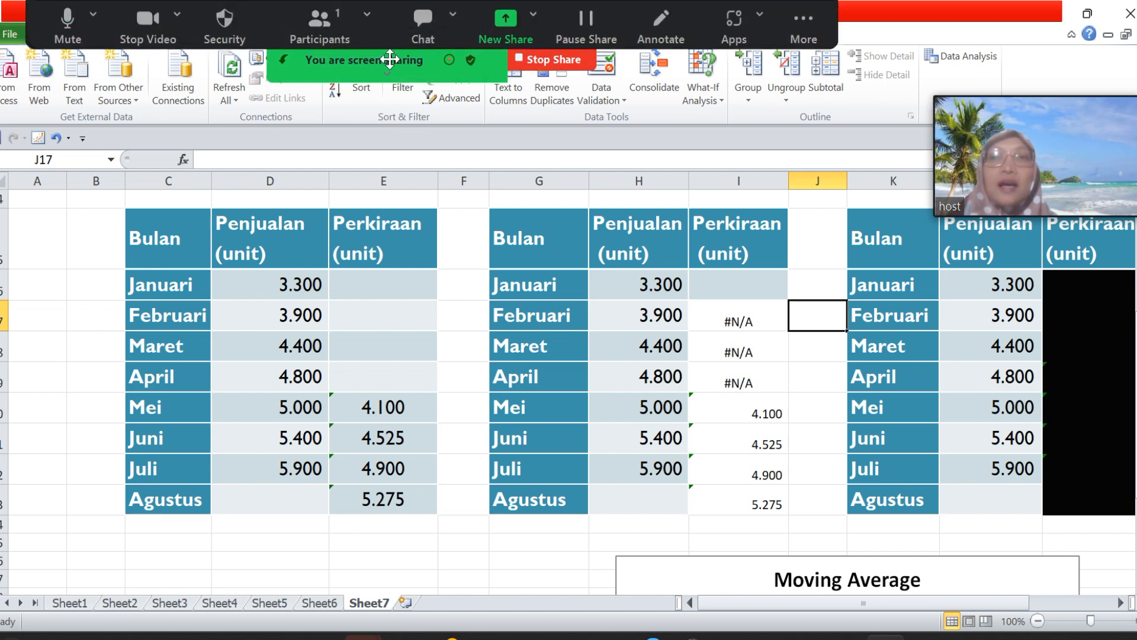
{"action": "left_click_drag", "start_coordinate": [403, 31], "coordinate": [382, 118]}
{"action": "left_click", "coordinate": [817, 315]}
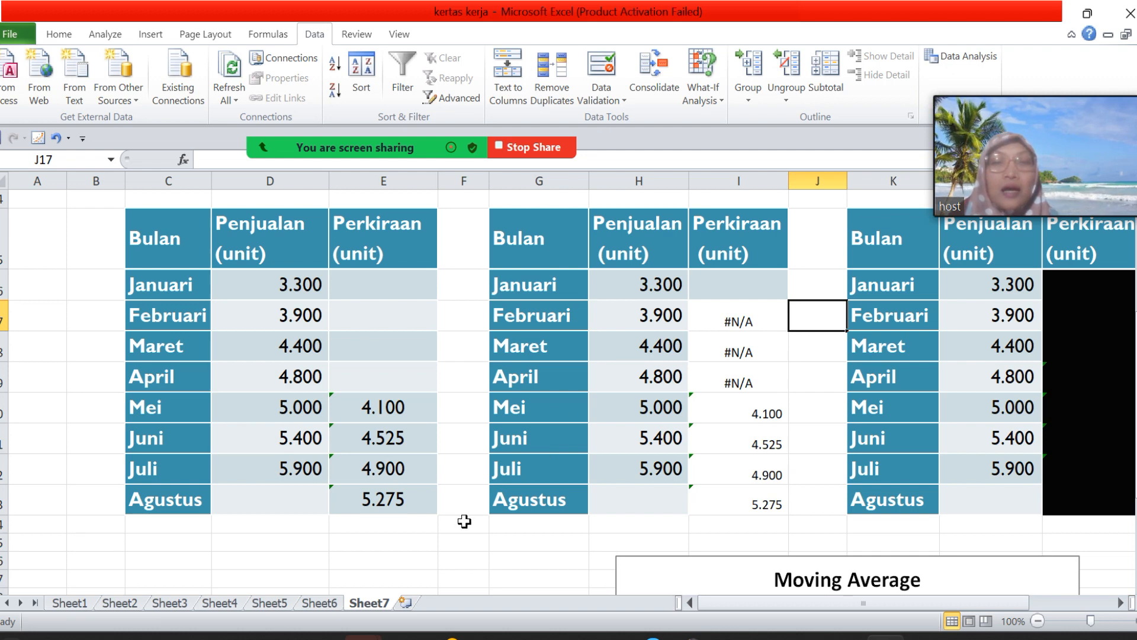
{"action": "left_click", "coordinate": [464, 522]}
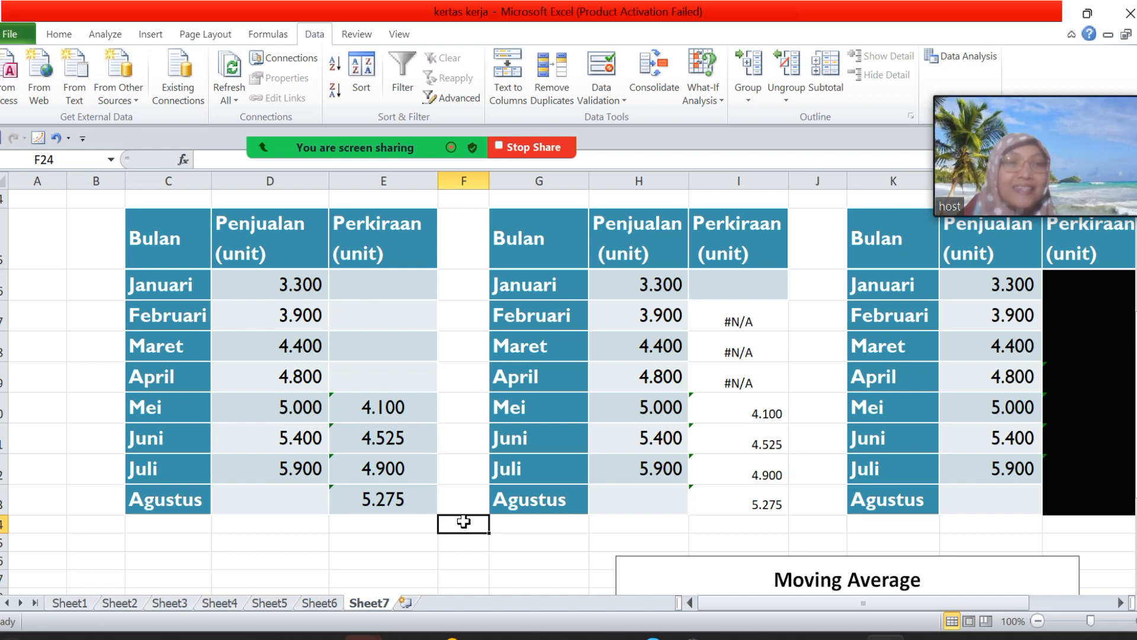
{"action": "mouse_move", "coordinate": [1106, 186]}
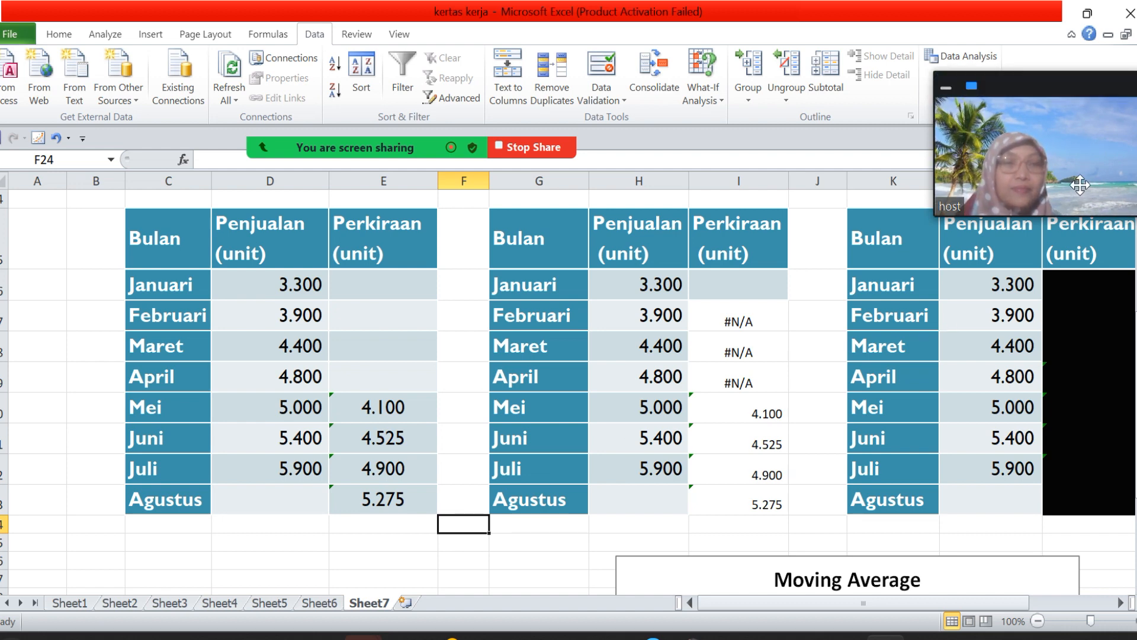